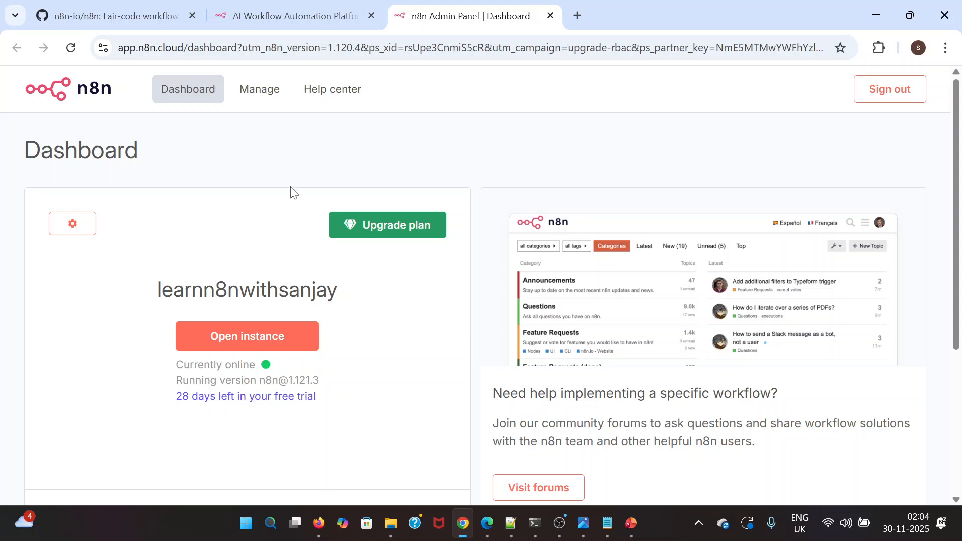
Sign out of the n8n cloud account, open the free trial registration form, and enter the full name
left_click(886, 96)
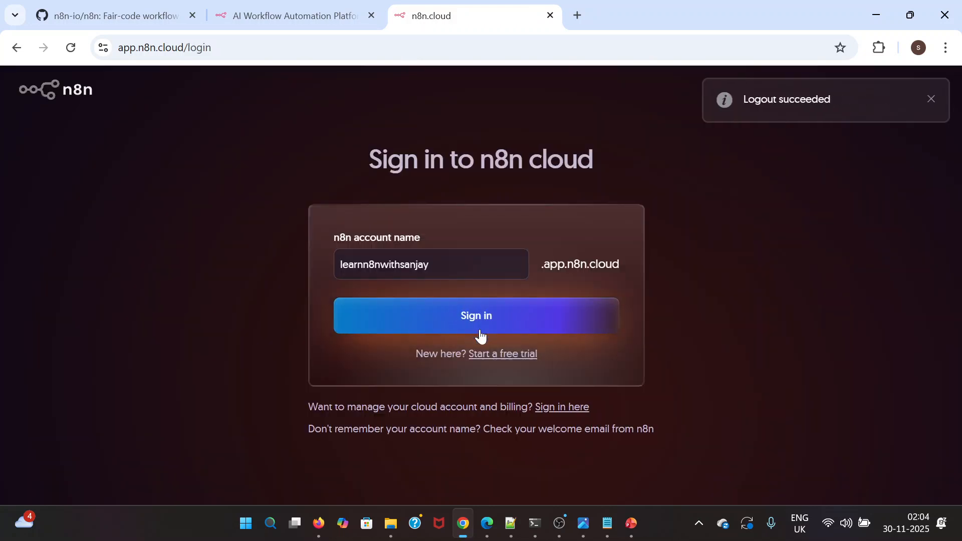
left_click(501, 355)
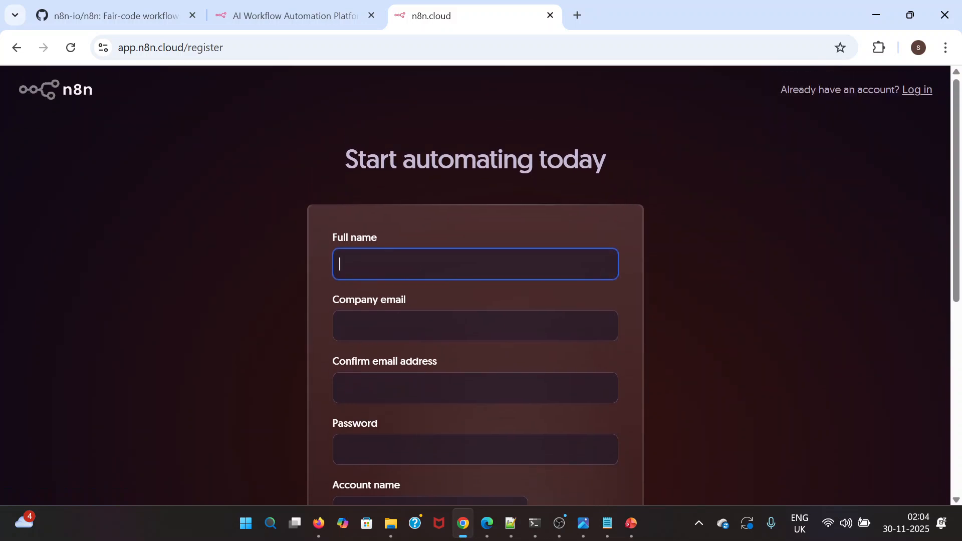
type("San")
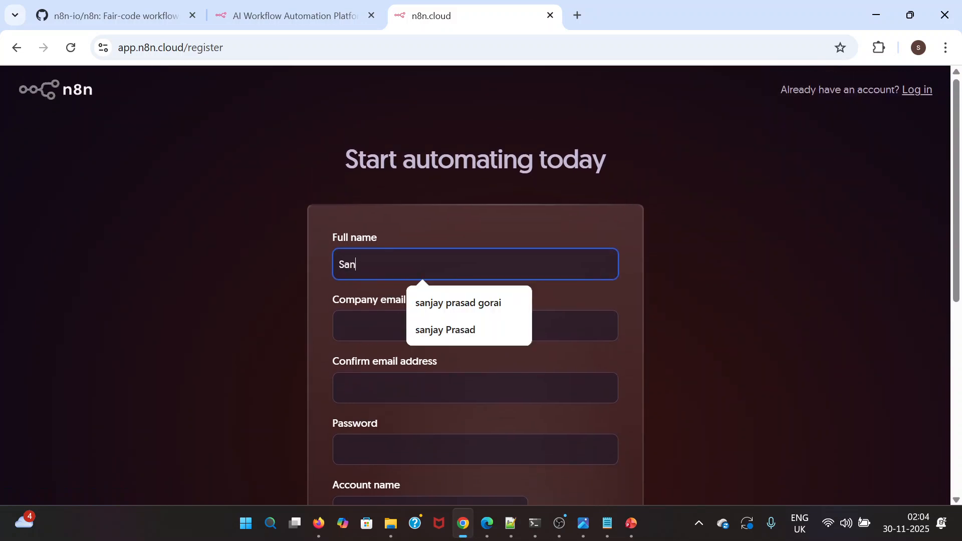
type("jay PG")
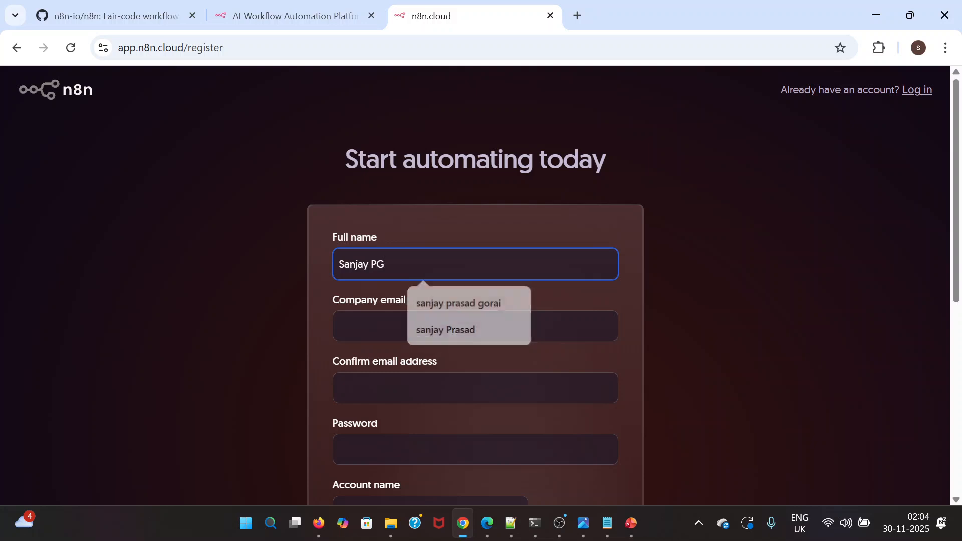
Fill in the company email address on the registration form
key("Tab")
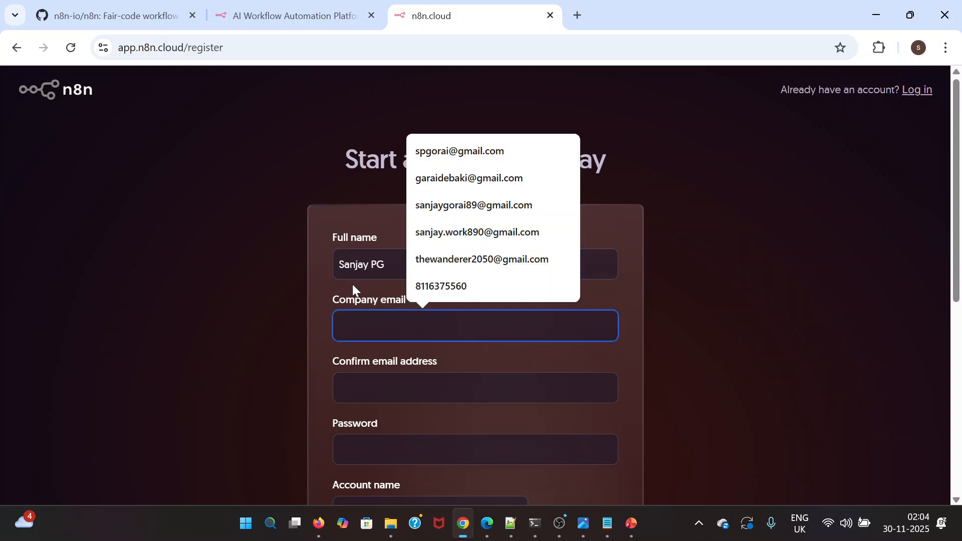
scroll(353, 284, "down", 1)
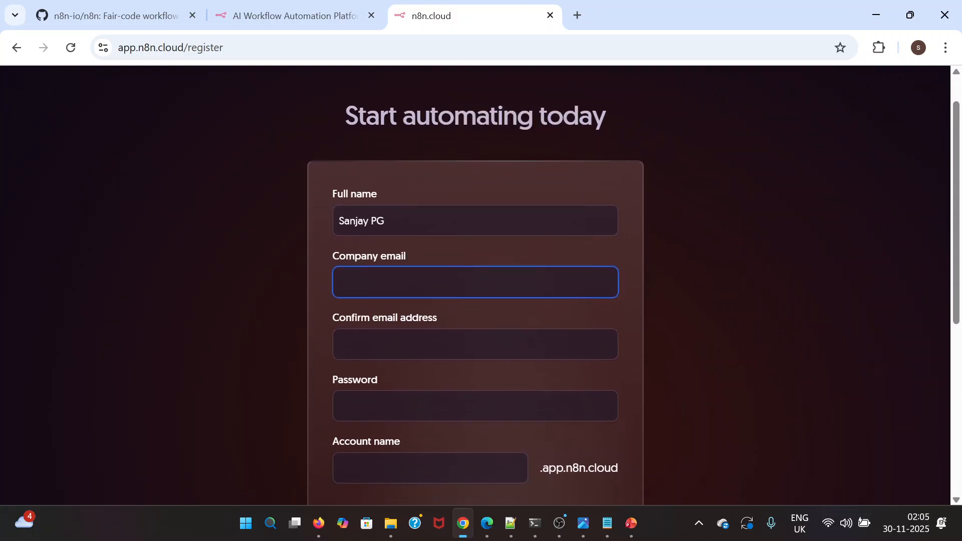
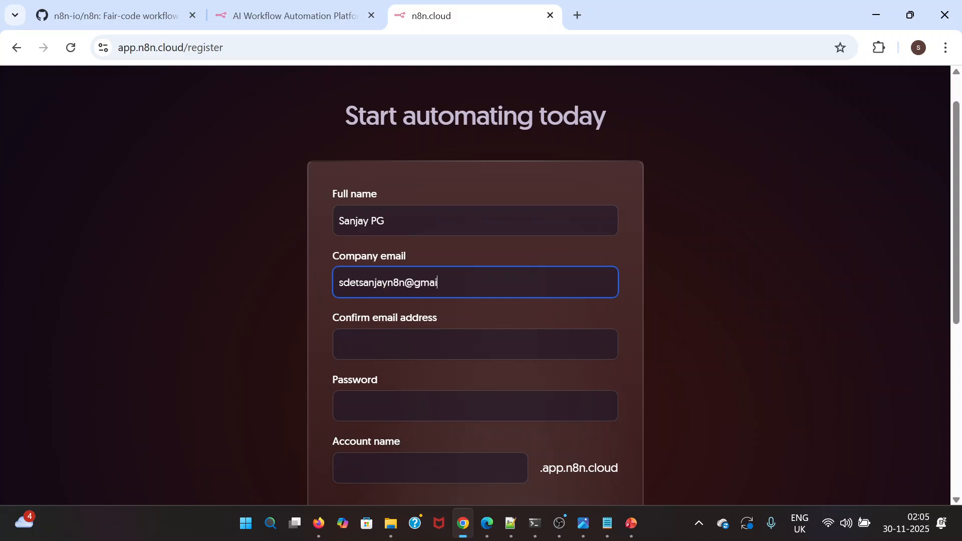
Repeat the same email address in the confirmation field, correcting any mistyped characters
left_click(430, 344)
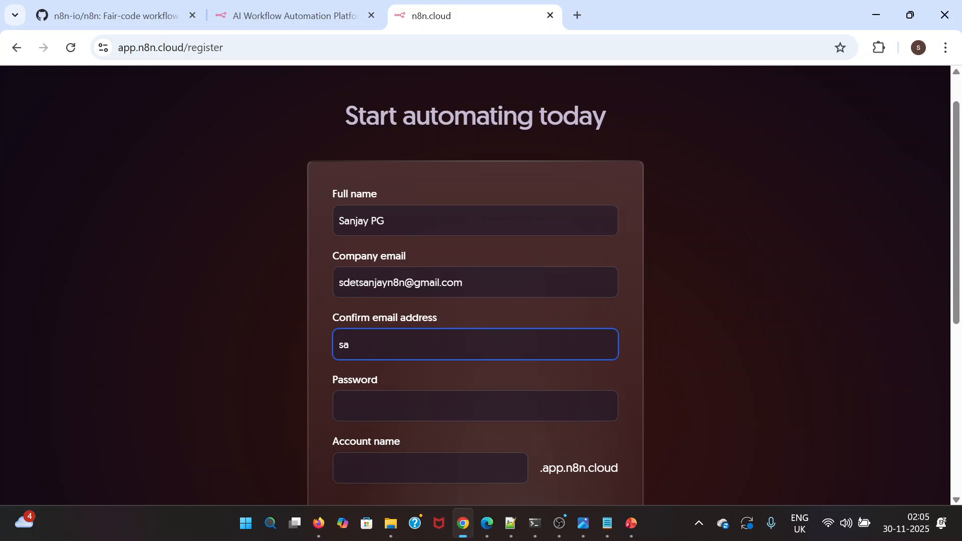
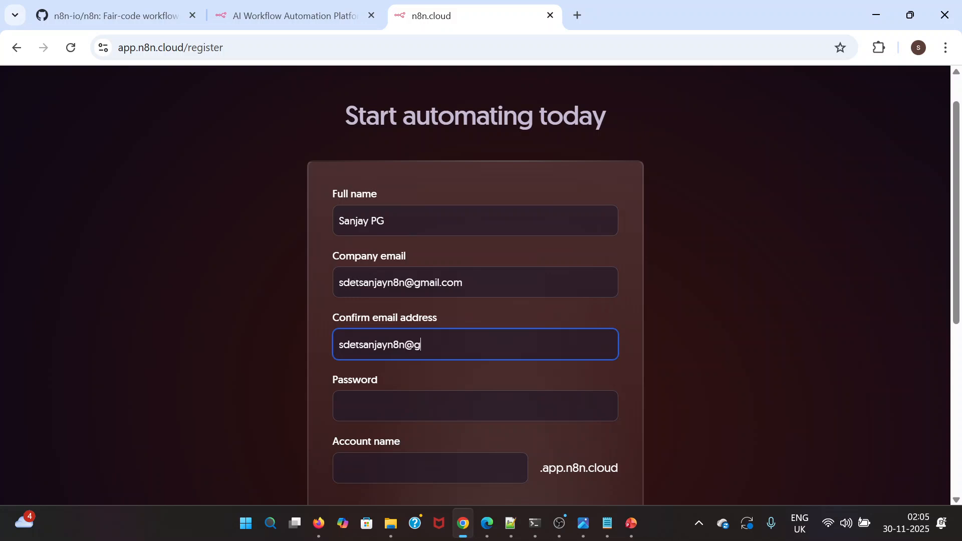
scroll(475, 280, "down", 1)
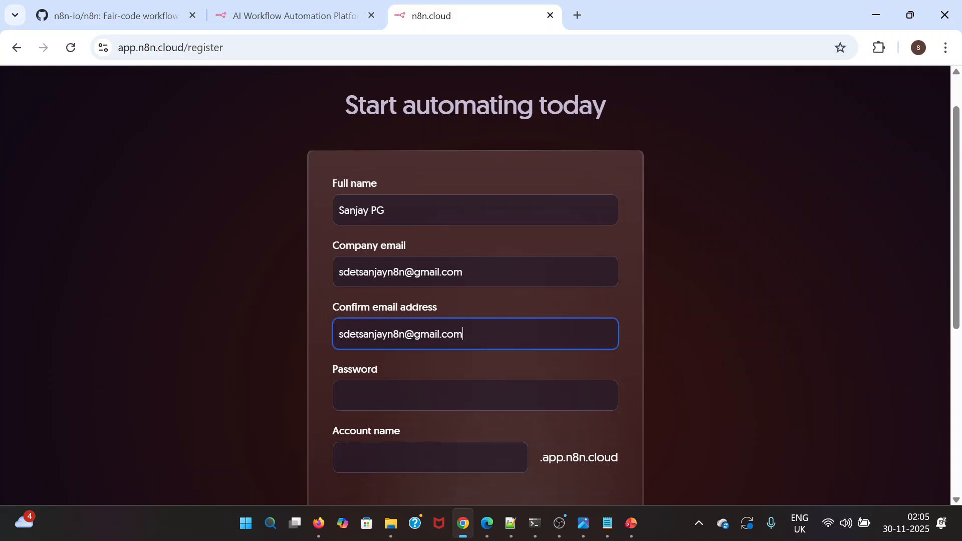
Enter the account password on the registration form
key("Tab")
scroll(383, 396, "down", 2)
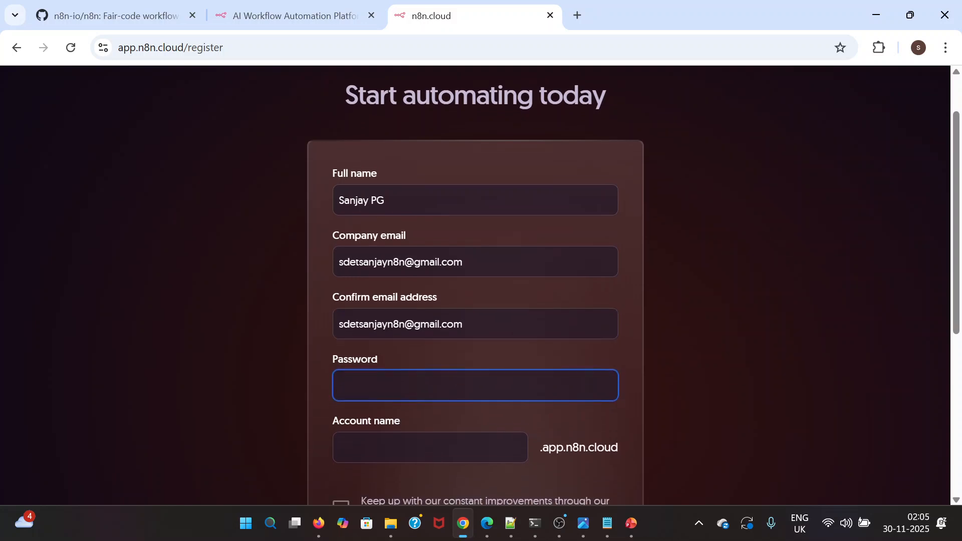
type("•••••")
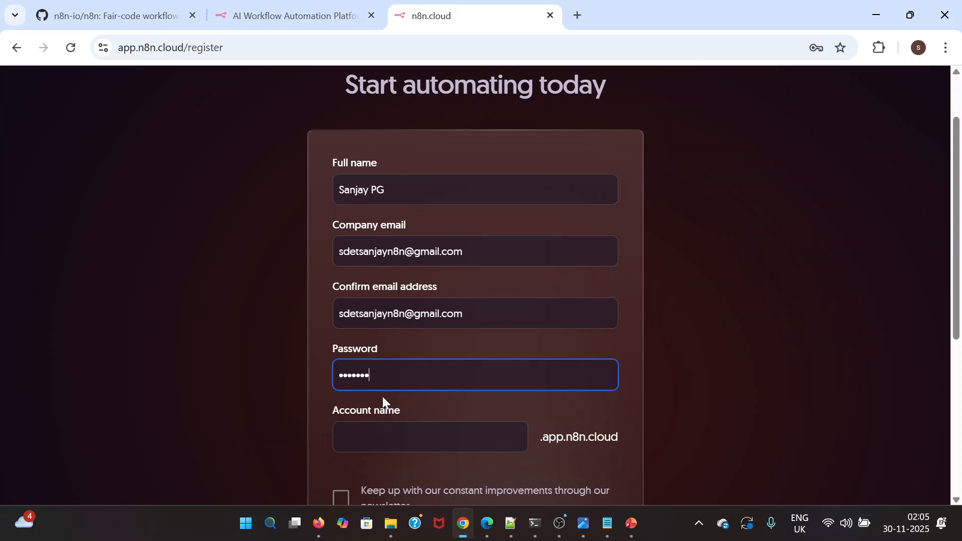
key("BackSpace")
key("BackSpace")
key("BackSpace")
key("BackSpace")
key("BackSpace")
key("BackSpace")
type("•••")
scroll(383, 396, "down", 1)
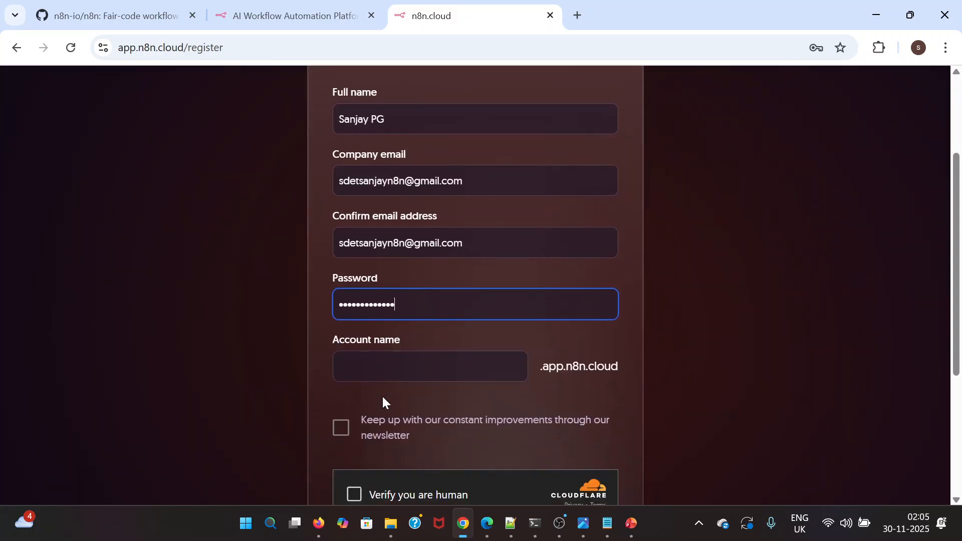
Enter the account name that forms the n8n cloud subdomain, ending it with the number 1
key("Tab")
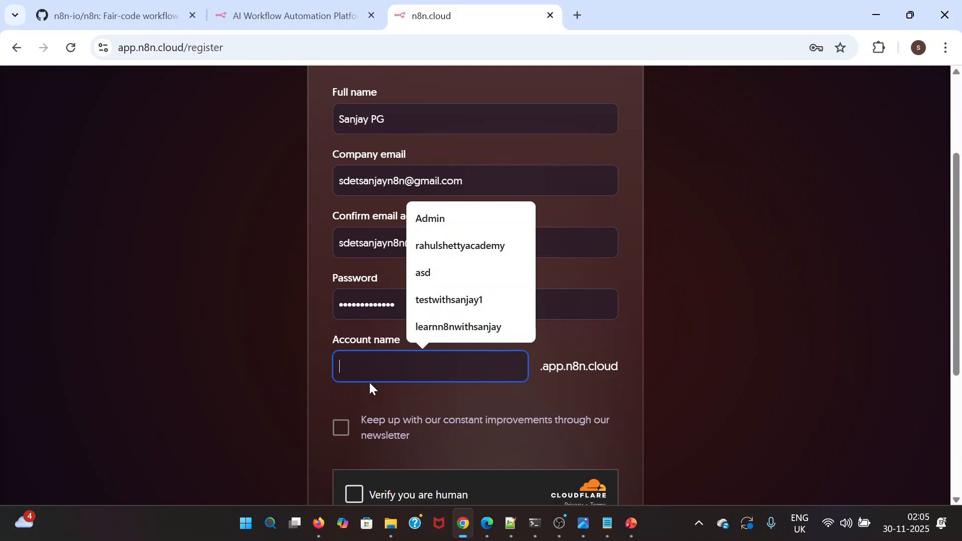
type("learnn8nw")
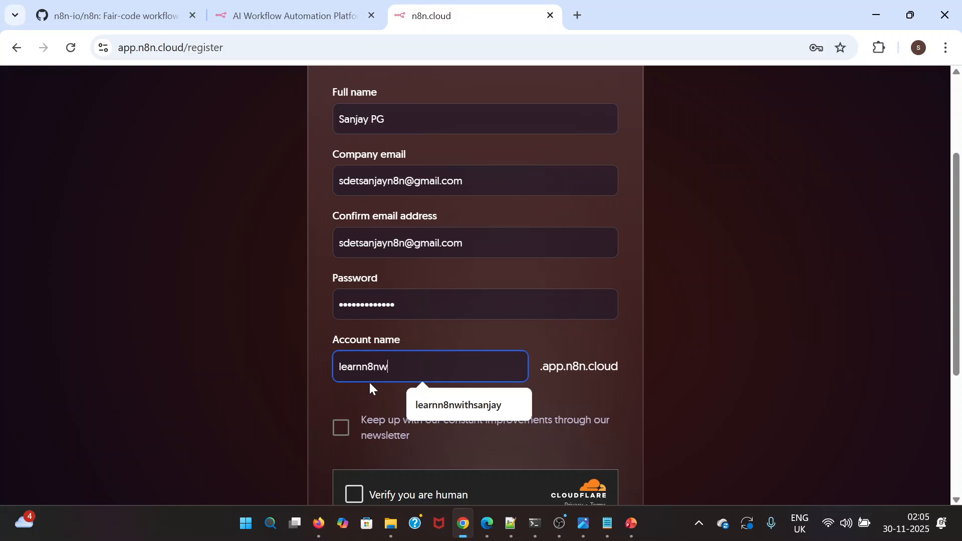
type("ithsanja1")
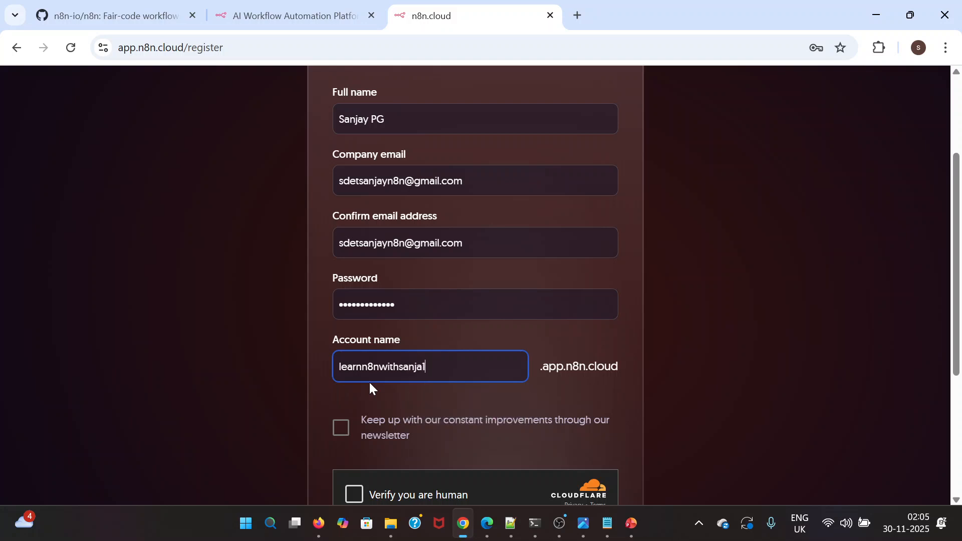
key("BackSpace")
type("y1")
left_click(461, 403)
Complete the Cloudflare human verification and start the free 14-day trial without subscribing to the newsletter
scroll(460, 401, "down", 2)
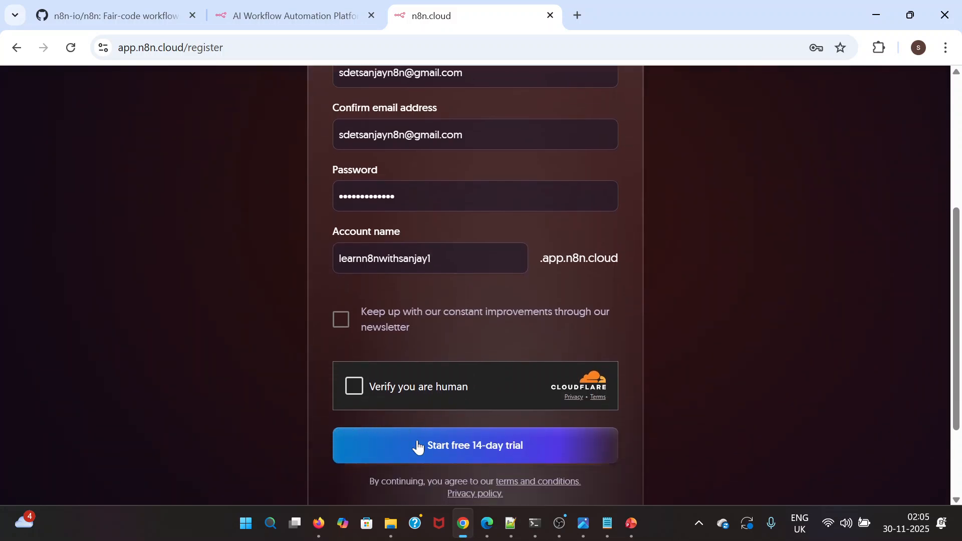
left_click(354, 387)
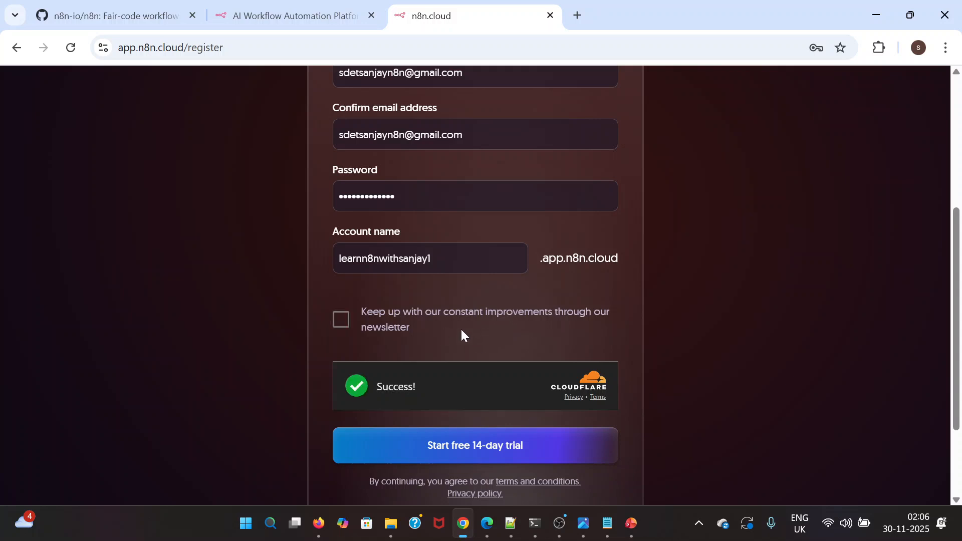
scroll(461, 334, "down", 1)
left_click(464, 404)
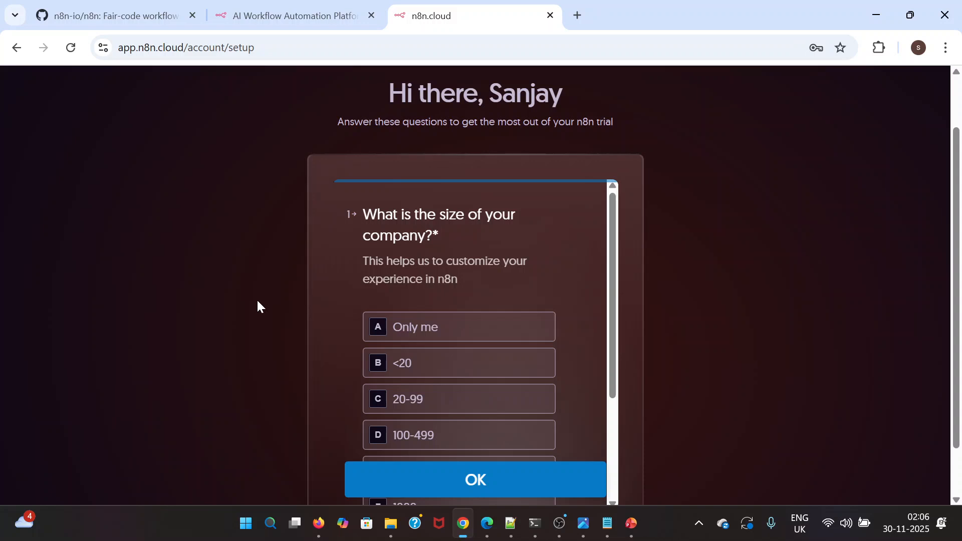
scroll(256, 361, "down", 1)
scroll(256, 361, "up", 1)
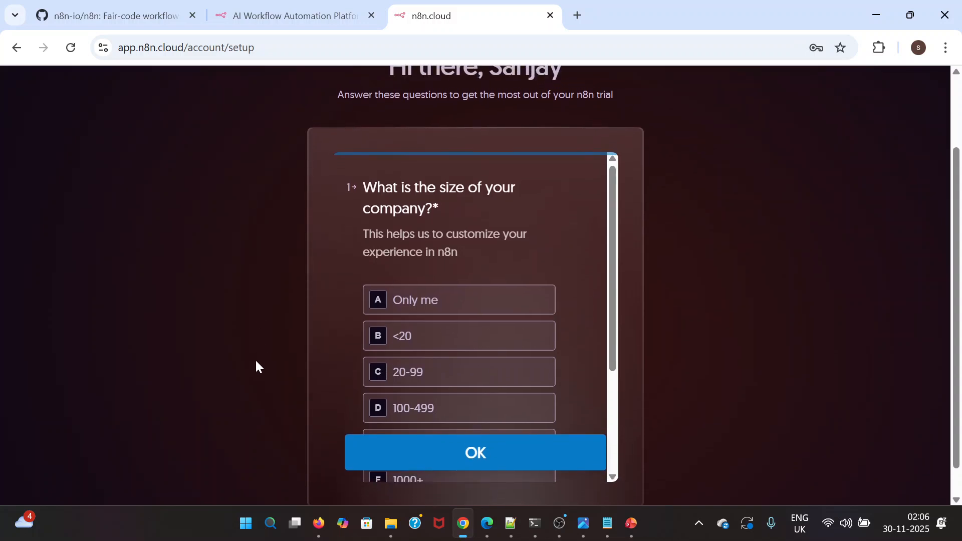
scroll(258, 382, "down", 1)
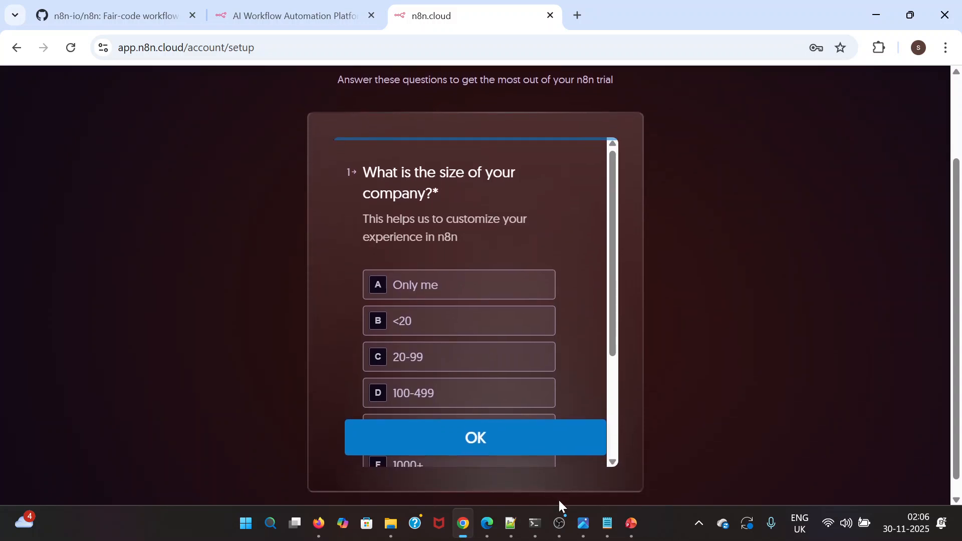
In Microsoft Edge, close the ChatGPT page, view the hosted n8n workflow editor and the localhost owner setup page, and return to Chrome
left_click(486, 522)
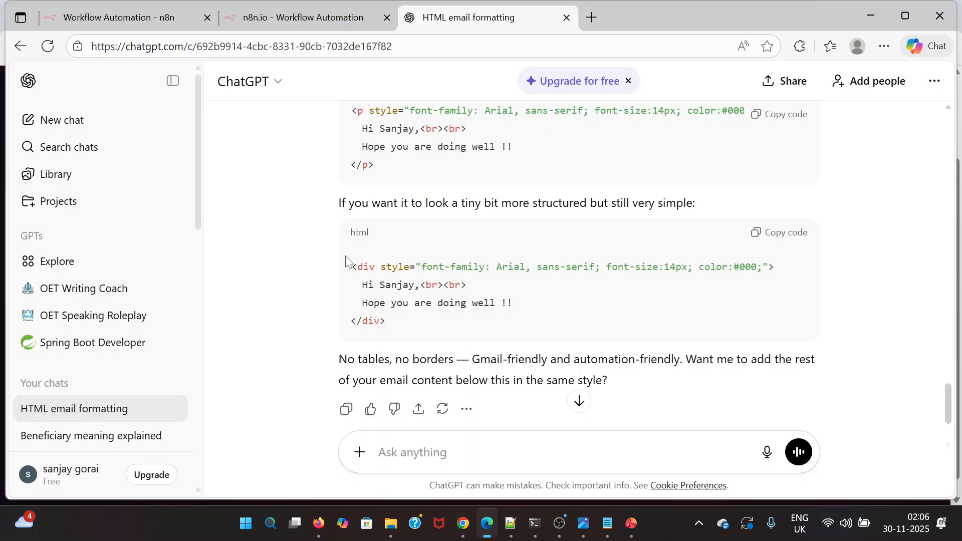
left_click(566, 18)
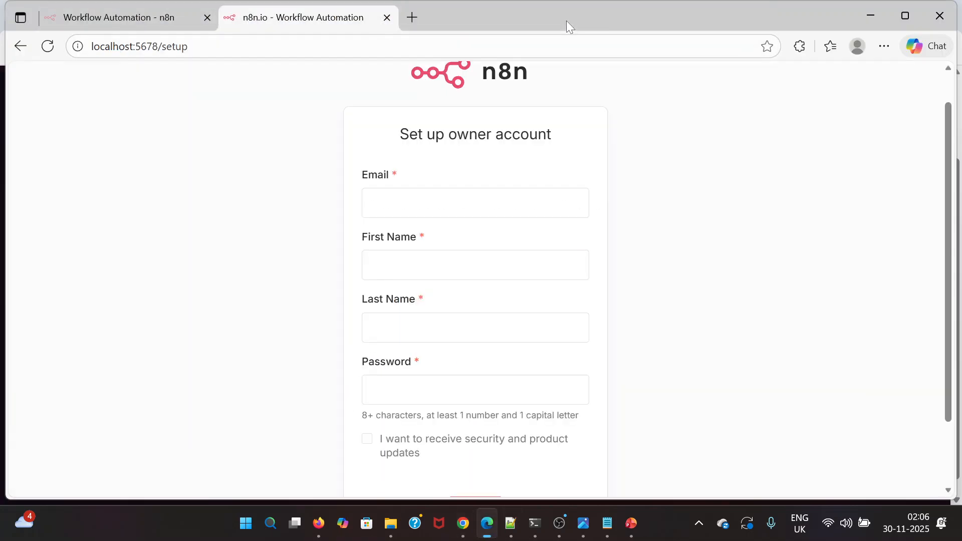
left_click(118, 22)
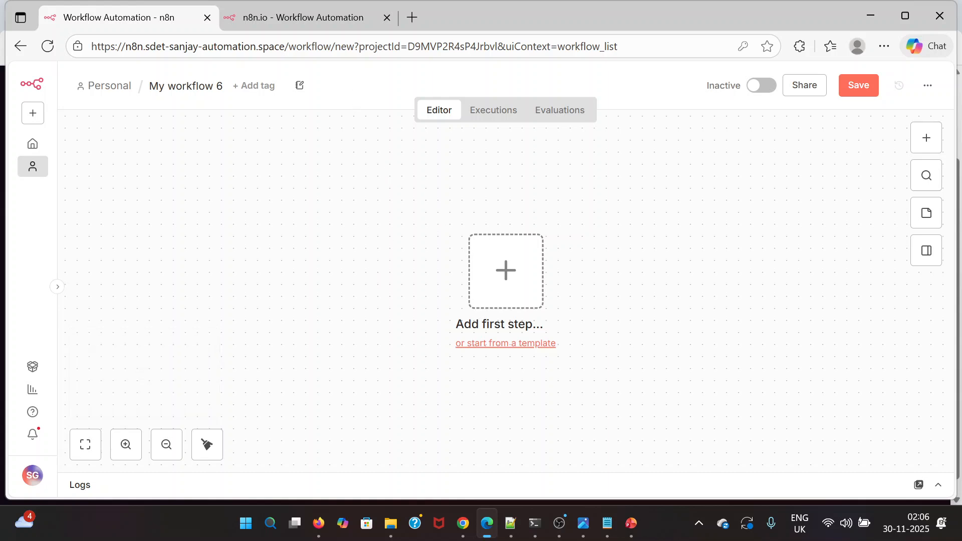
left_click(324, 22)
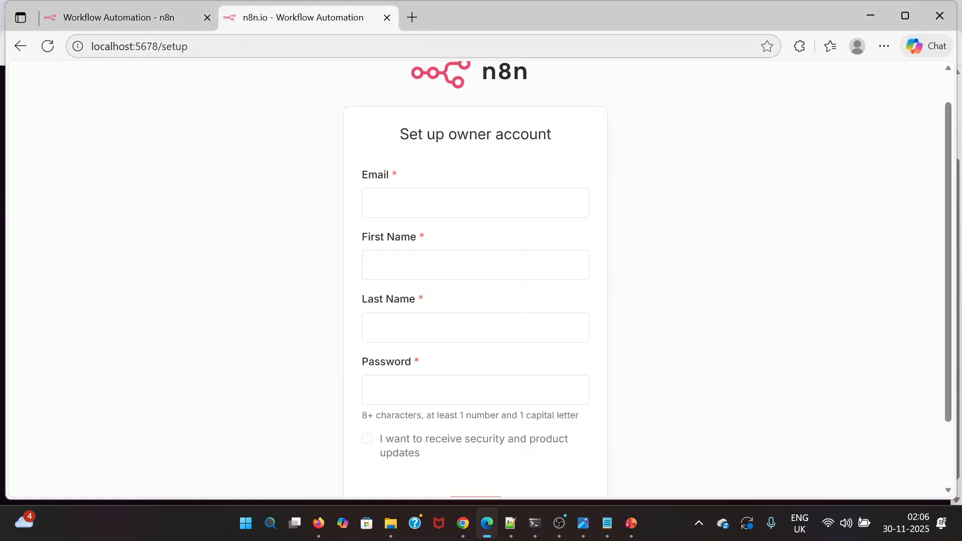
scroll(208, 189, "up", 1)
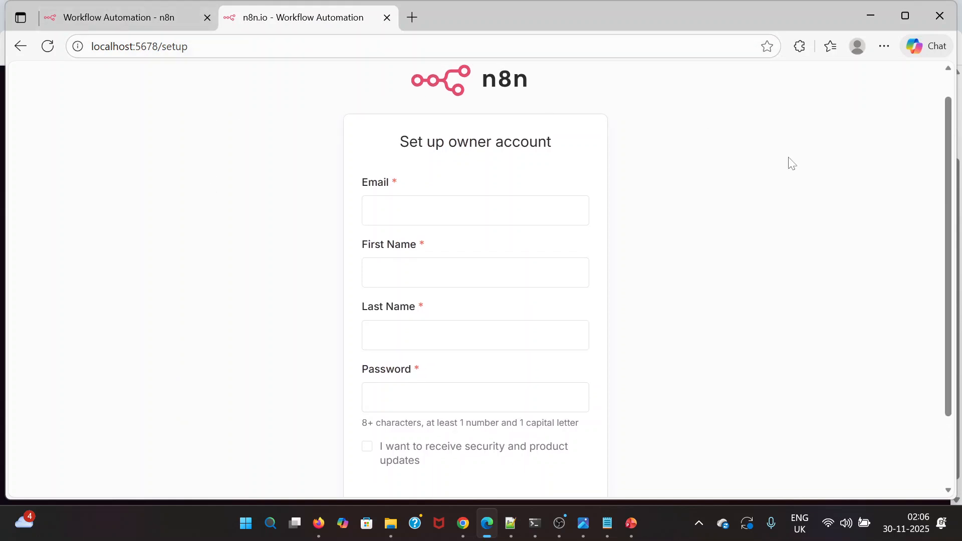
left_click(870, 13)
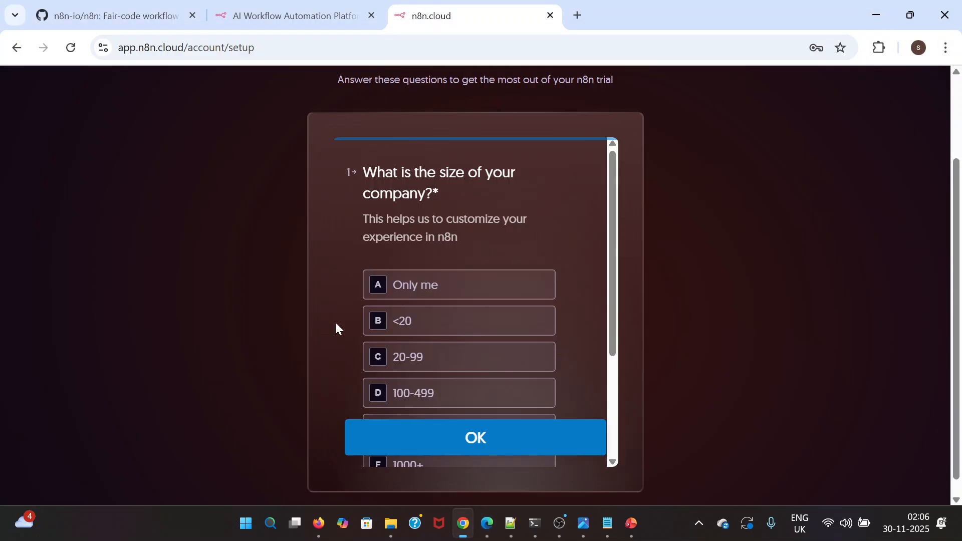
Answer the onboarding survey's questions about company size and team
scroll(435, 325, "down", 1)
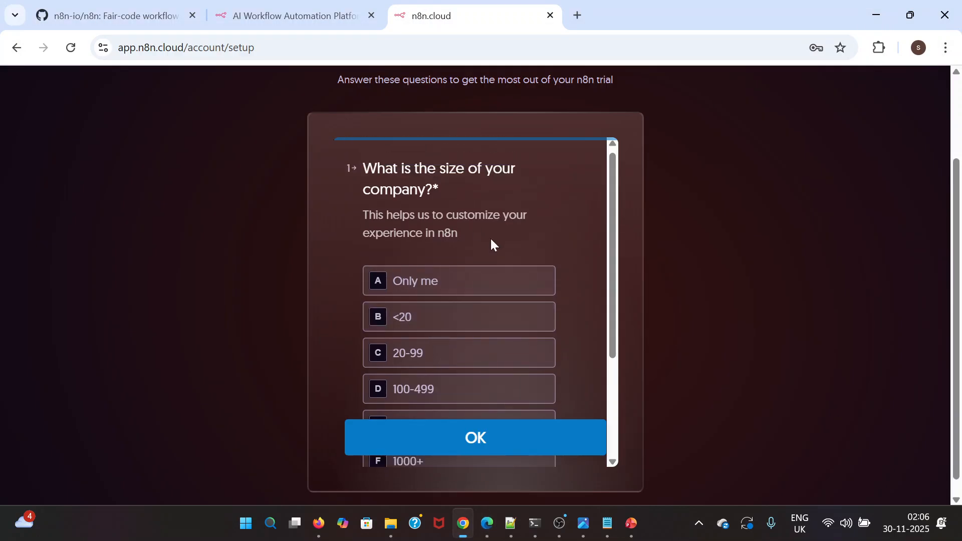
scroll(491, 239, "down", 1)
left_click(436, 260)
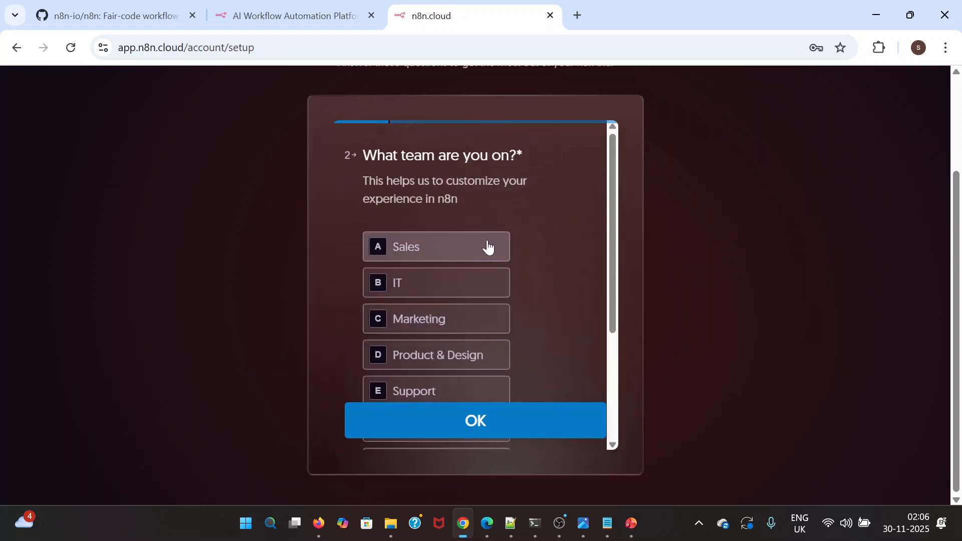
scroll(437, 347, "down", 1)
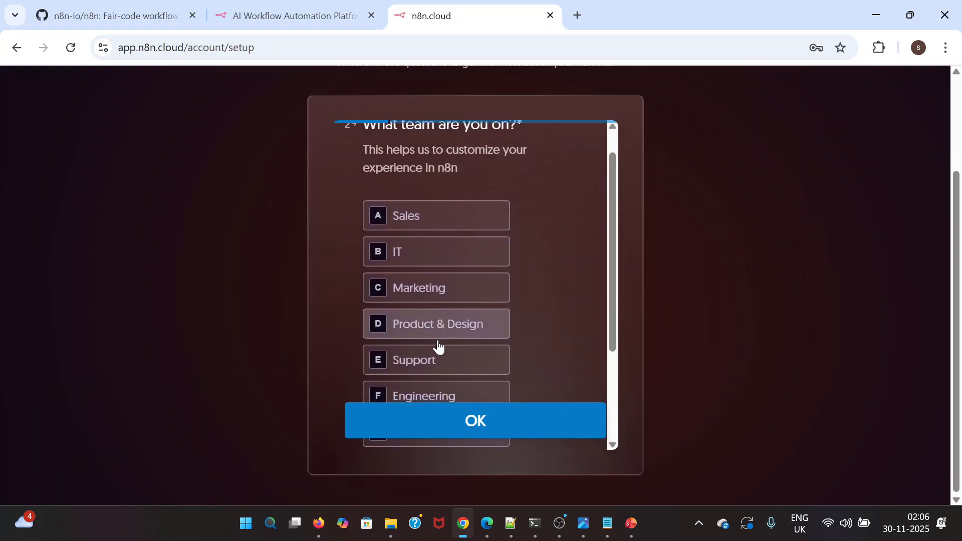
left_click(423, 379)
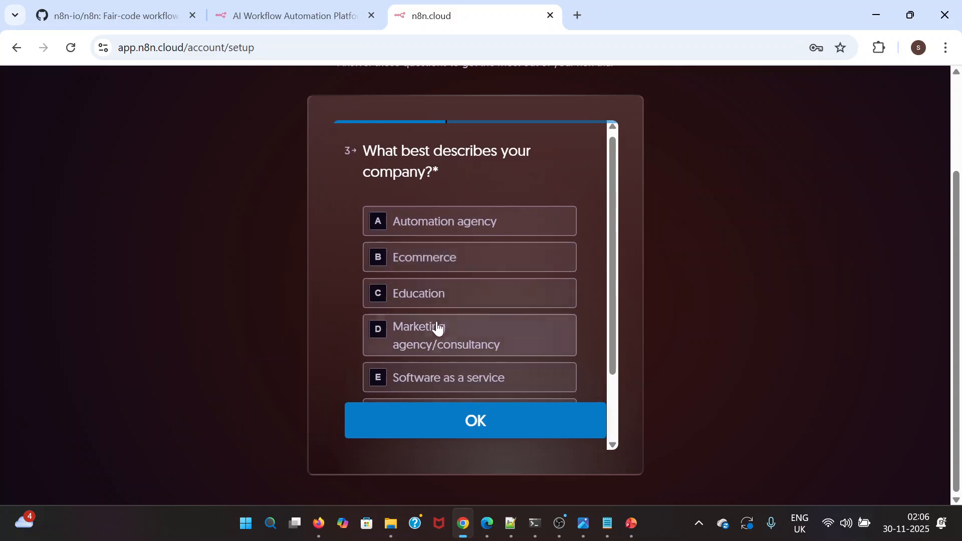
Answer the remaining survey questions with Software as a service, Writing JavaScript functions and LinkedIn, and submit the survey
left_click(446, 388)
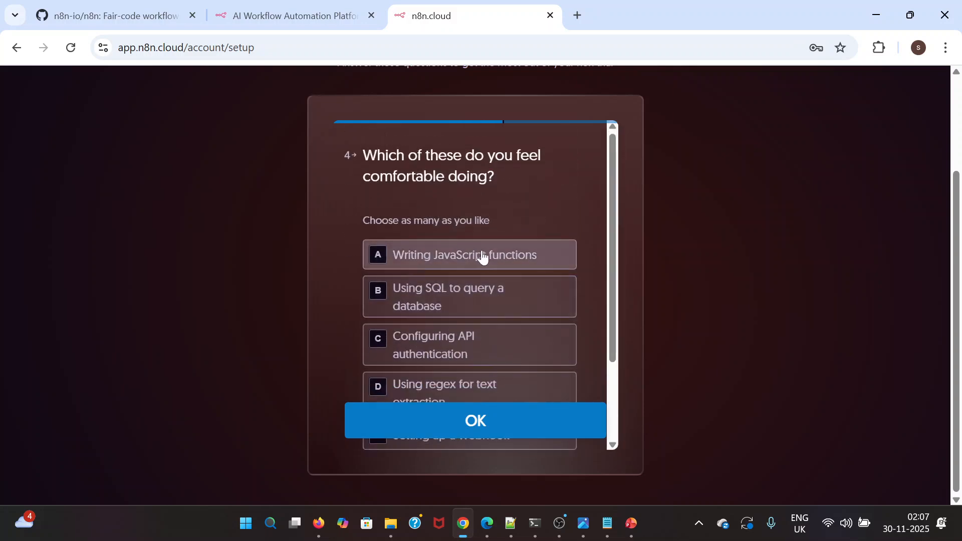
left_click(446, 264)
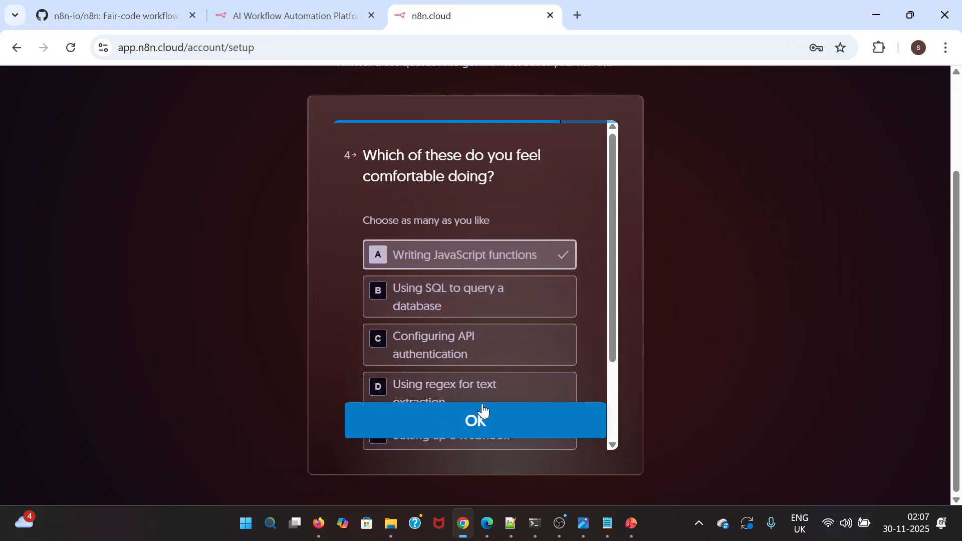
left_click(503, 427)
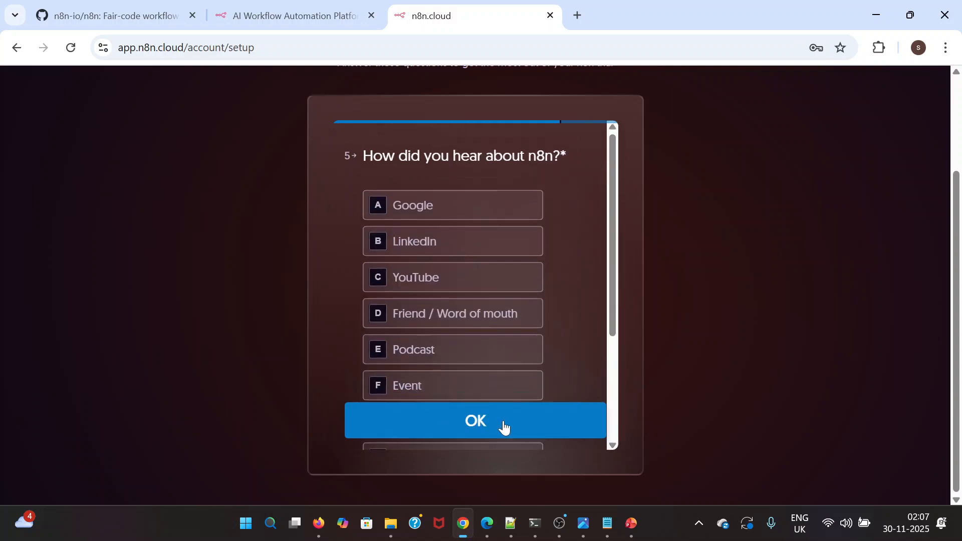
left_click(442, 241)
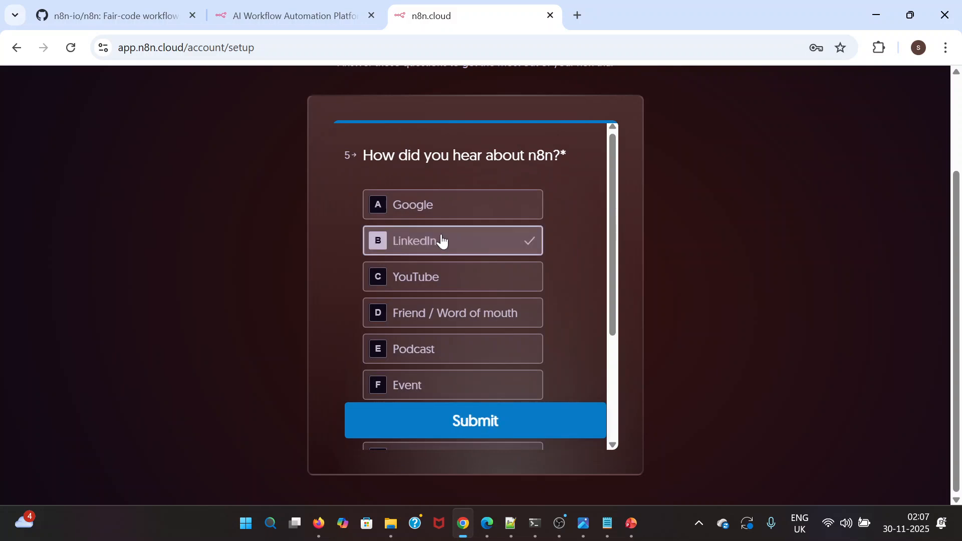
left_click(484, 420)
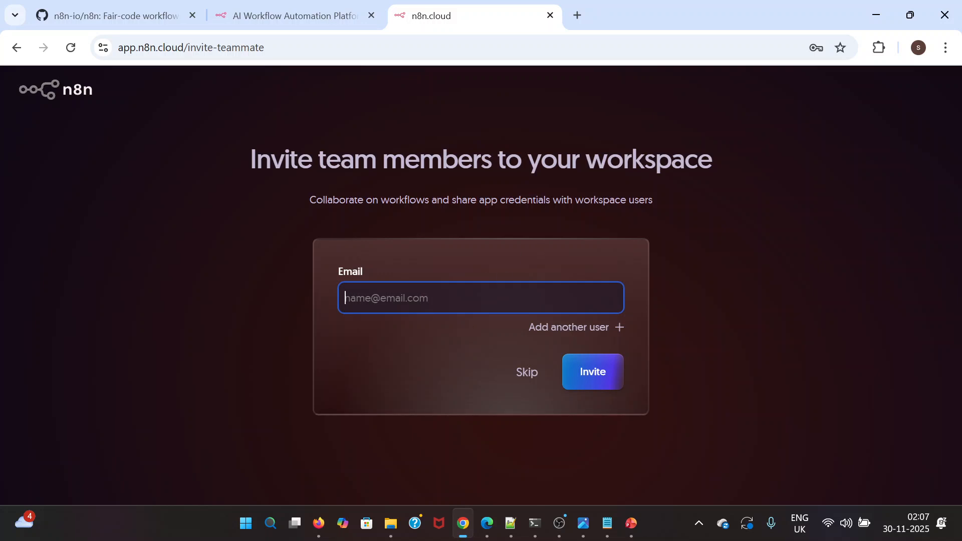
Skip inviting team members and launch the new n8n workspace
left_click(525, 371)
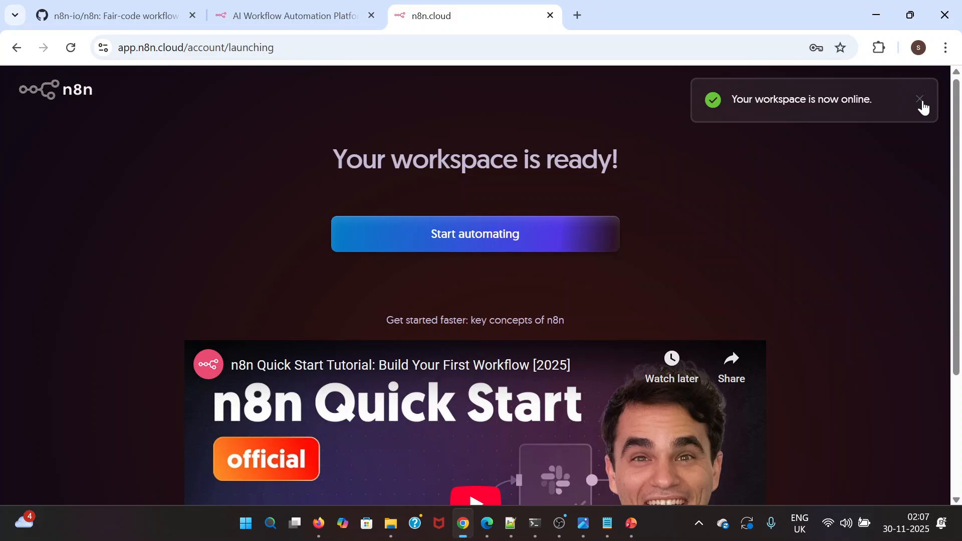
left_click(923, 103)
scroll(246, 275, "down", 3)
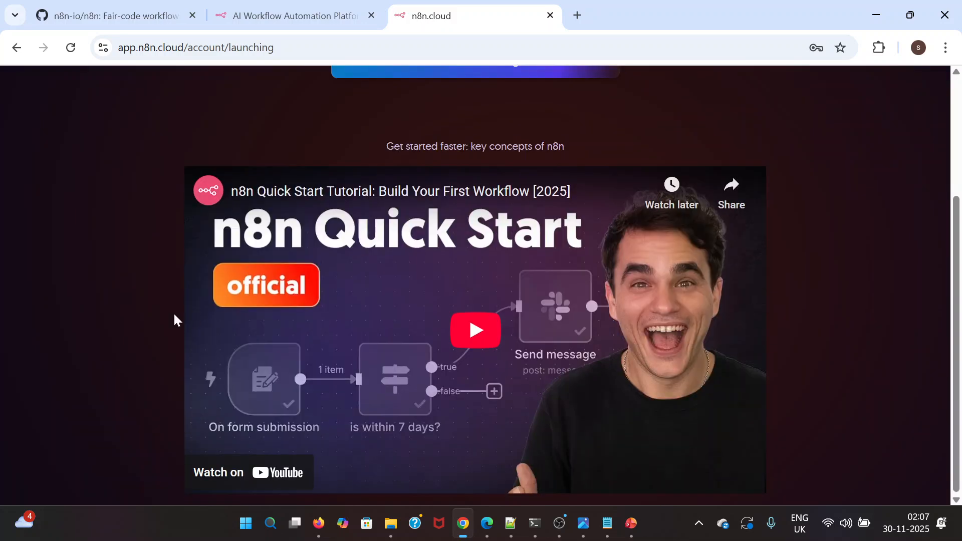
scroll(160, 319, "up", 3)
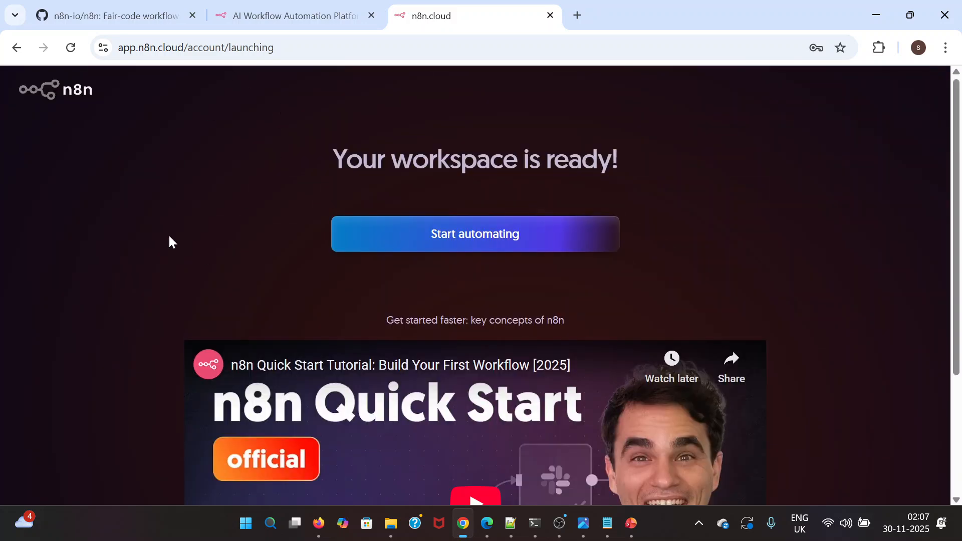
scroll(172, 242, "down", 3)
scroll(145, 347, "up", 3)
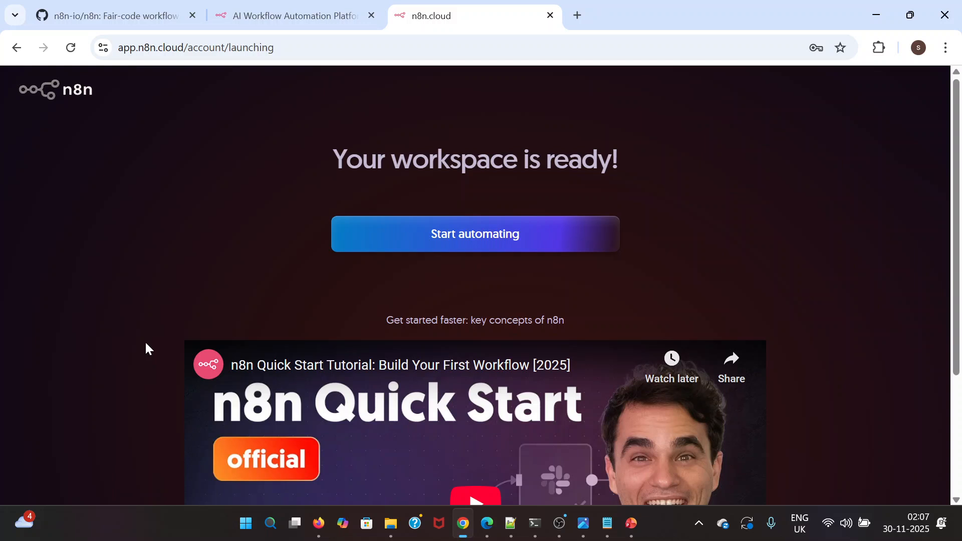
left_click(499, 247)
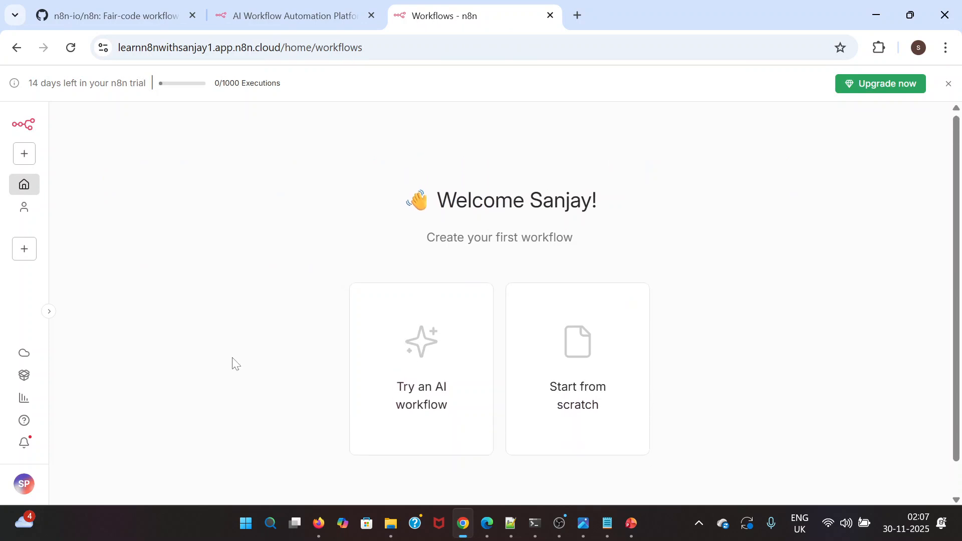
Set the theme to Dark theme in the personal settings, save it, and return to the workflows overview
left_click(27, 484)
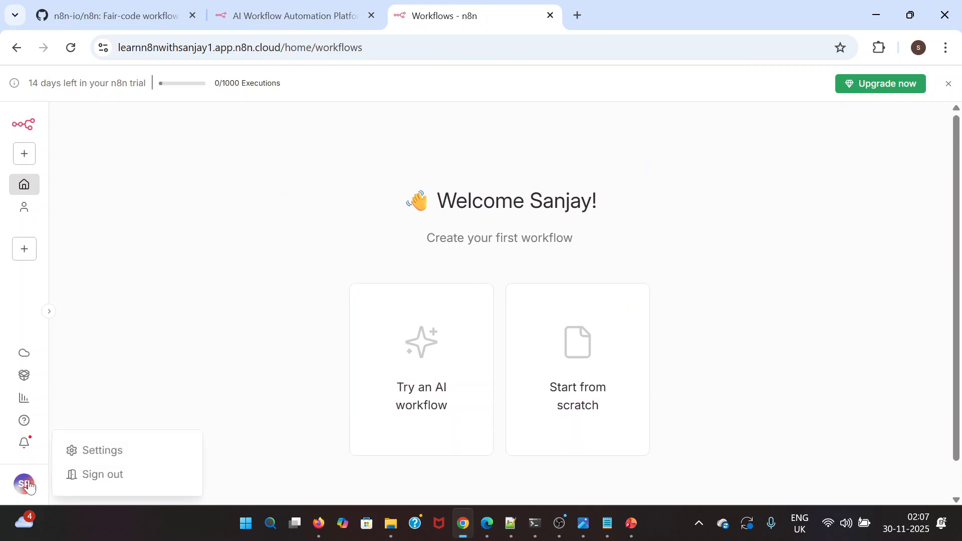
left_click(109, 456)
scroll(352, 380, "down", 5)
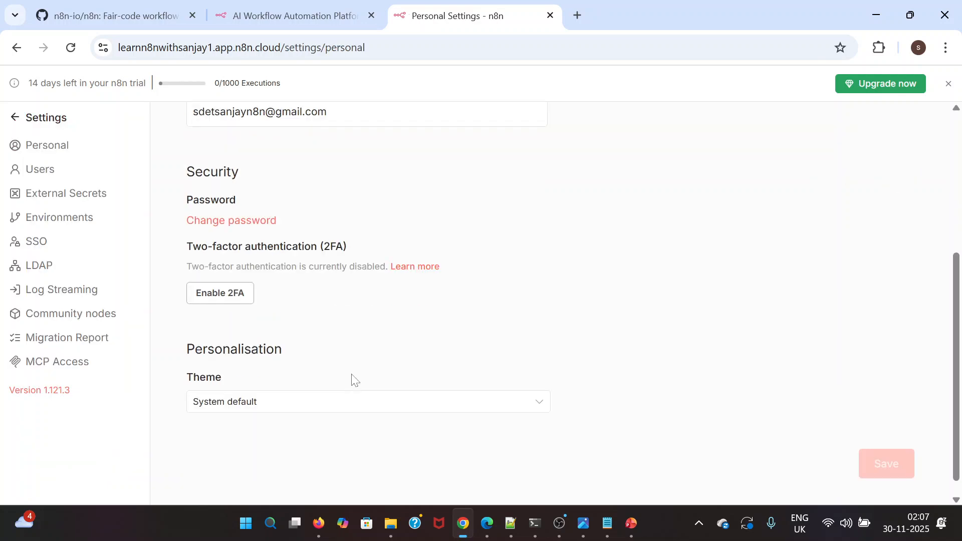
left_click(293, 408)
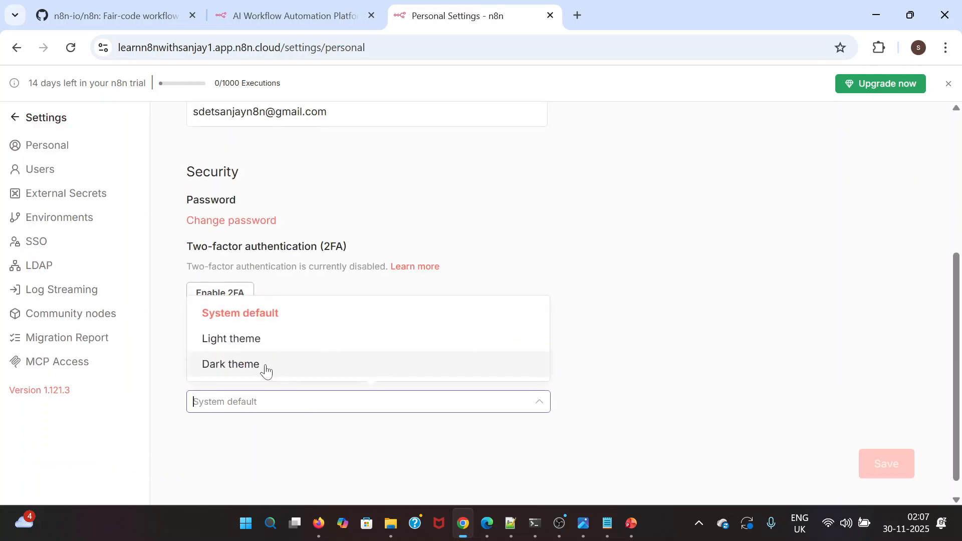
left_click(265, 367)
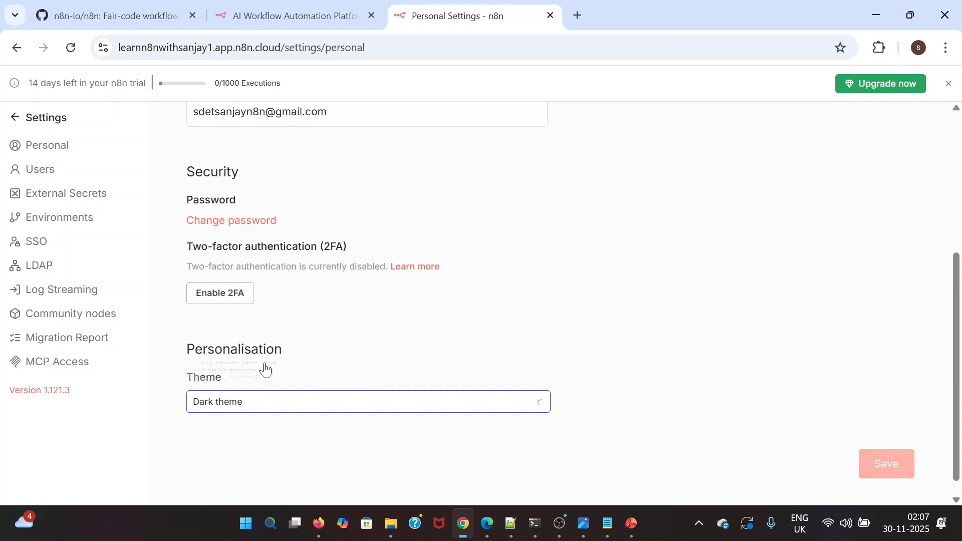
left_click(881, 466)
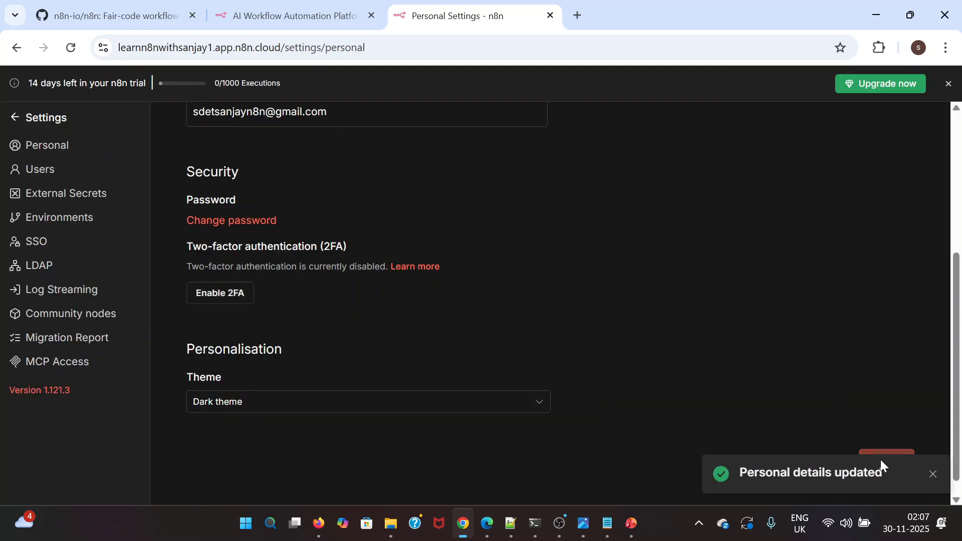
scroll(515, 290, "up", 5)
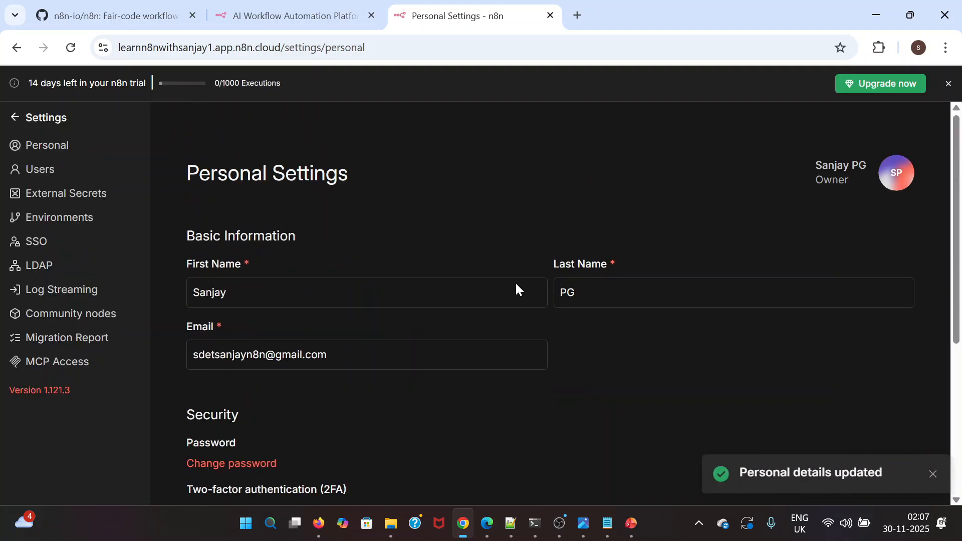
left_click(18, 121)
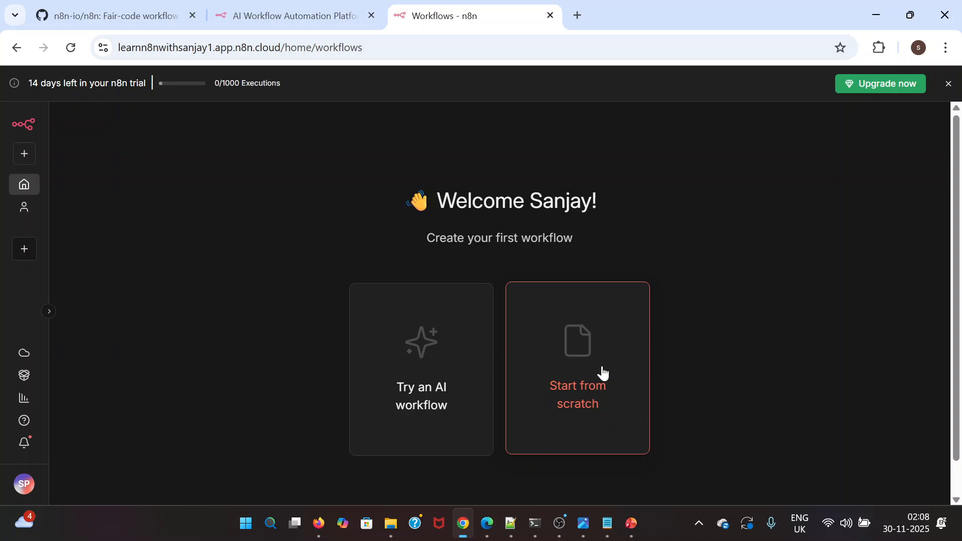
Create a new project in the workspace, keeping its default name, and look over its project settings
left_click(25, 155)
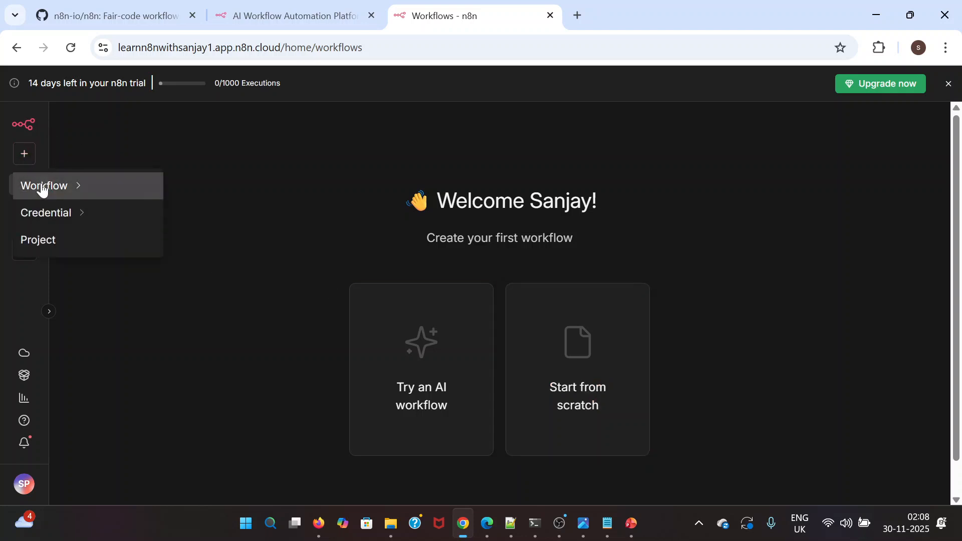
mouse_move(42, 189)
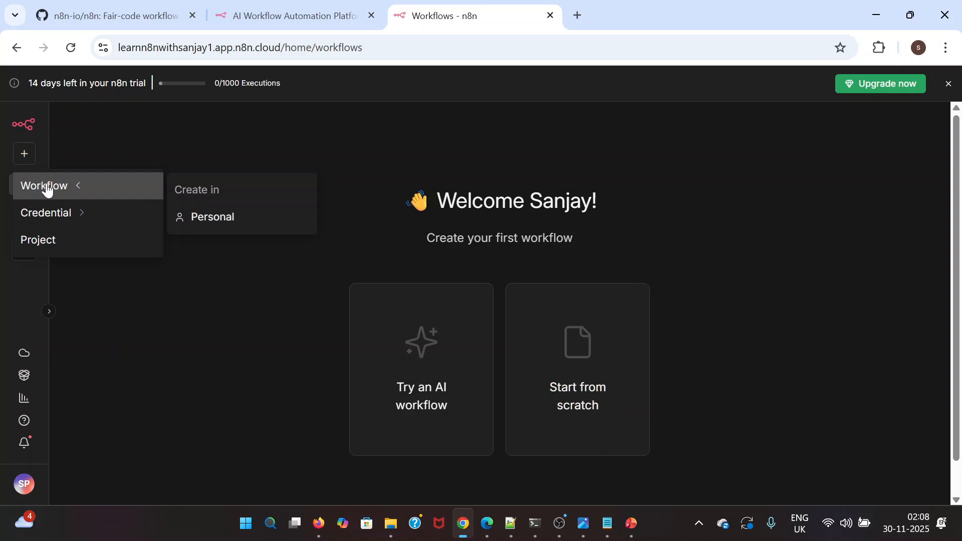
mouse_move(71, 220)
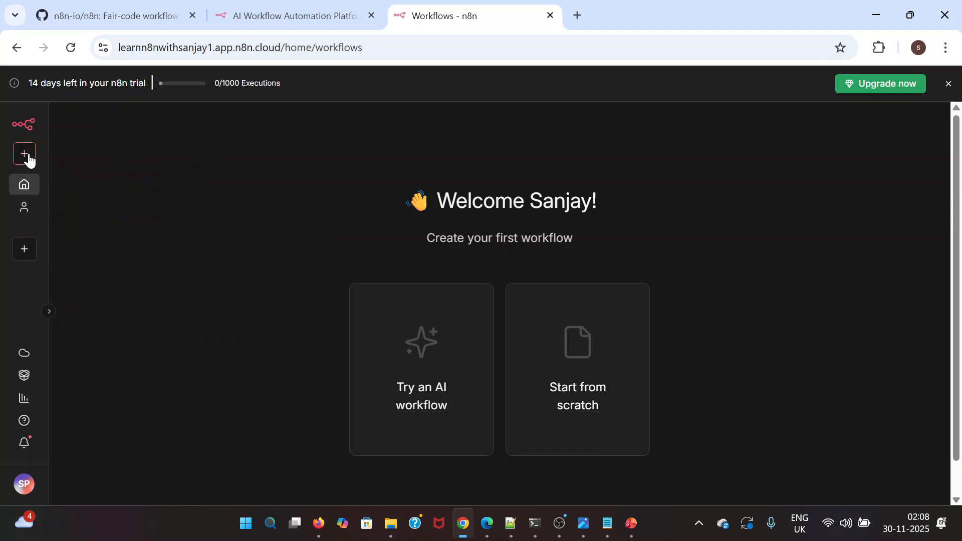
left_click(24, 250)
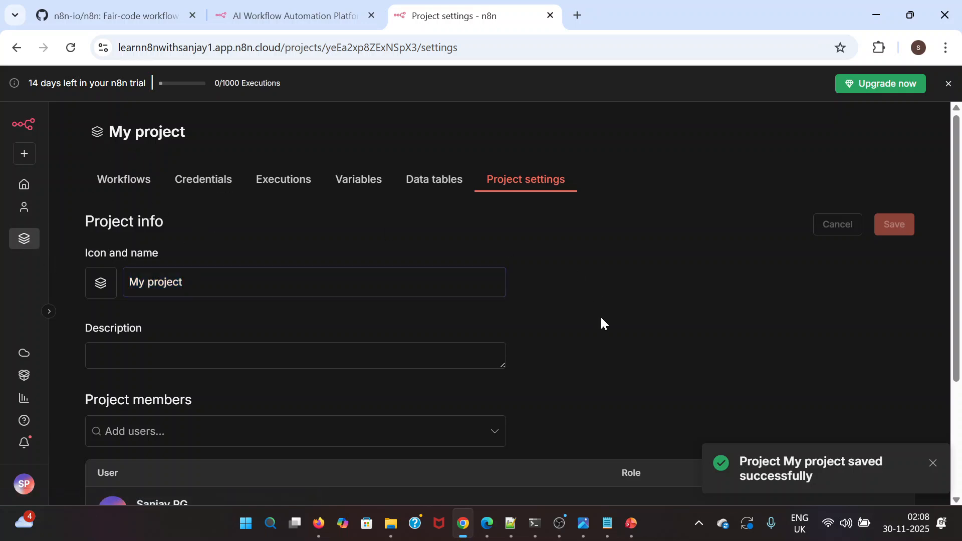
scroll(601, 318, "down", 3)
scroll(601, 319, "up", 3)
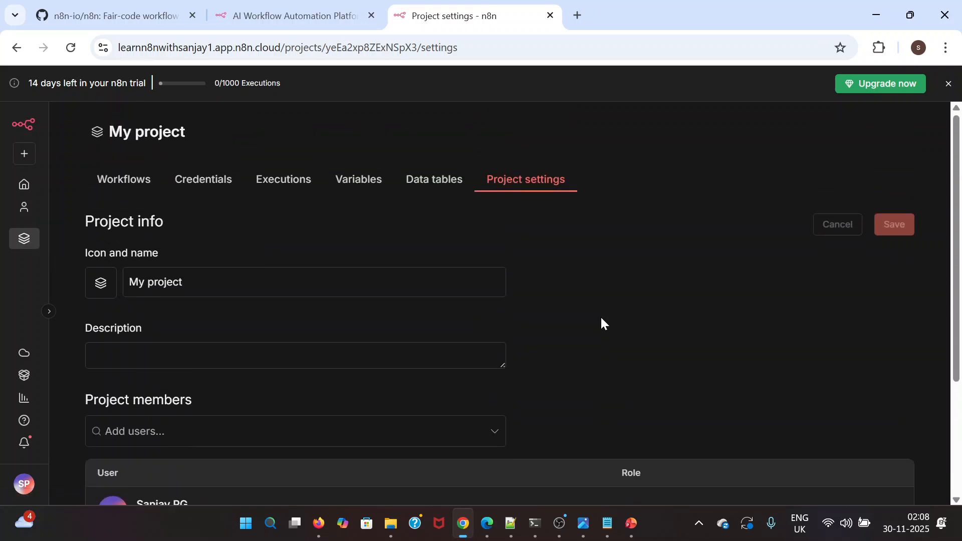
Open the Personal space and start a blank workflow from scratch
left_click(29, 159)
left_click(293, 213)
left_click(24, 208)
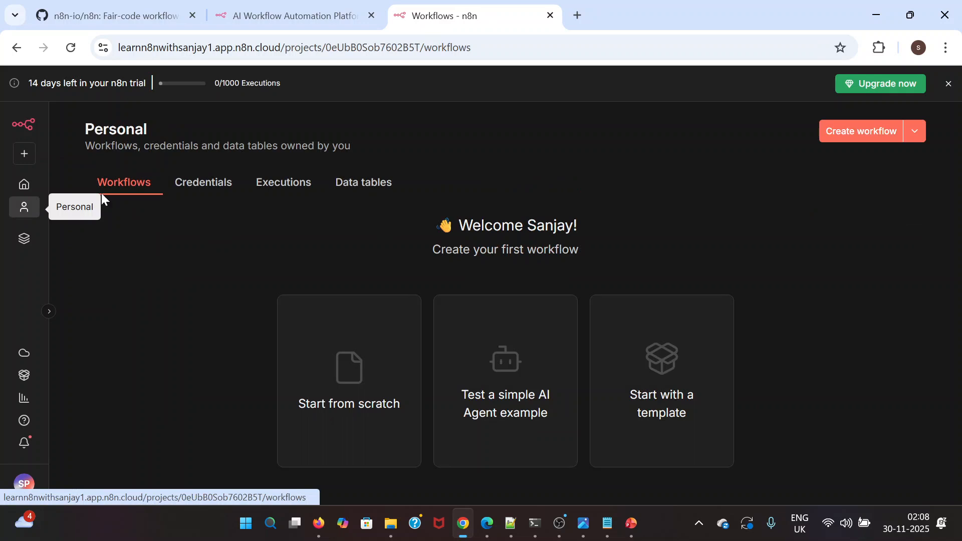
left_click(344, 382)
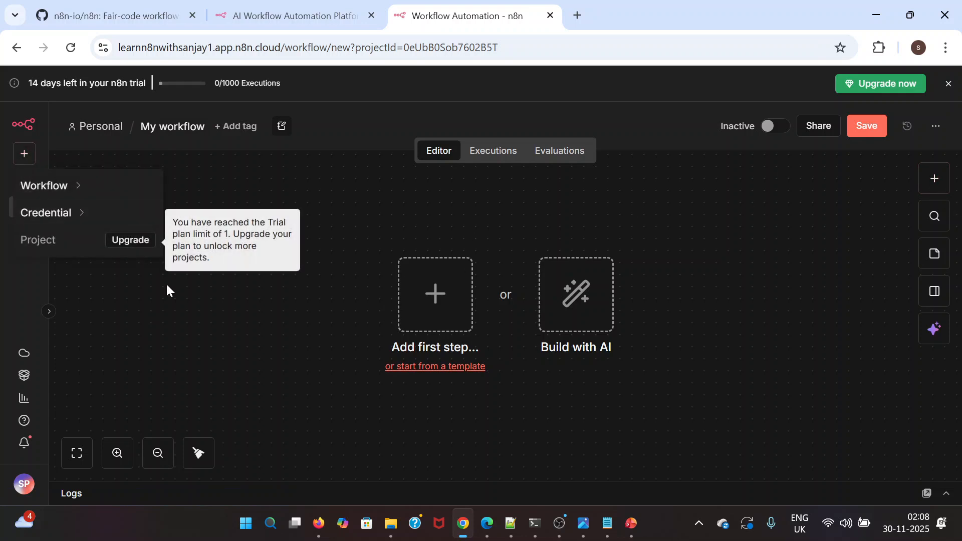
Create a folder named Firstn8nProject inside My project
left_click(26, 240)
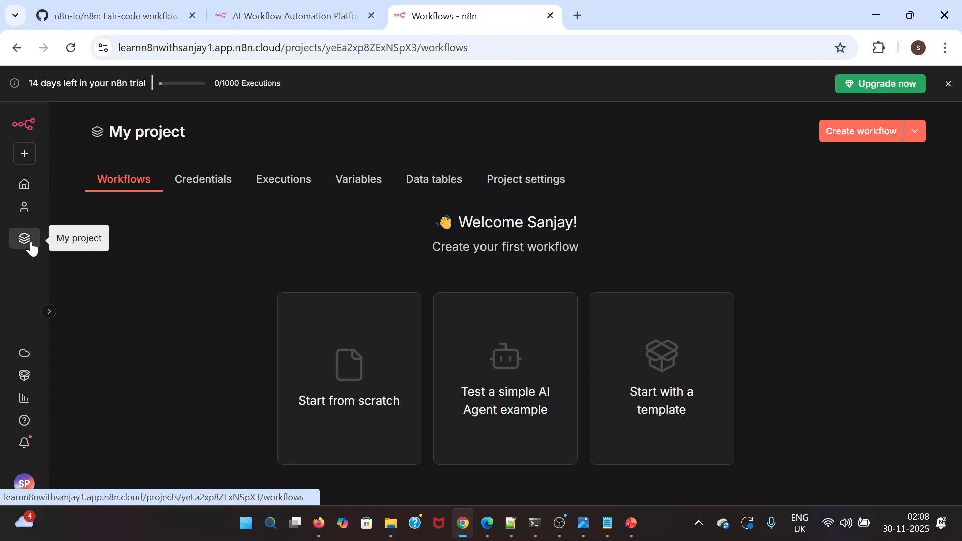
left_click(912, 139)
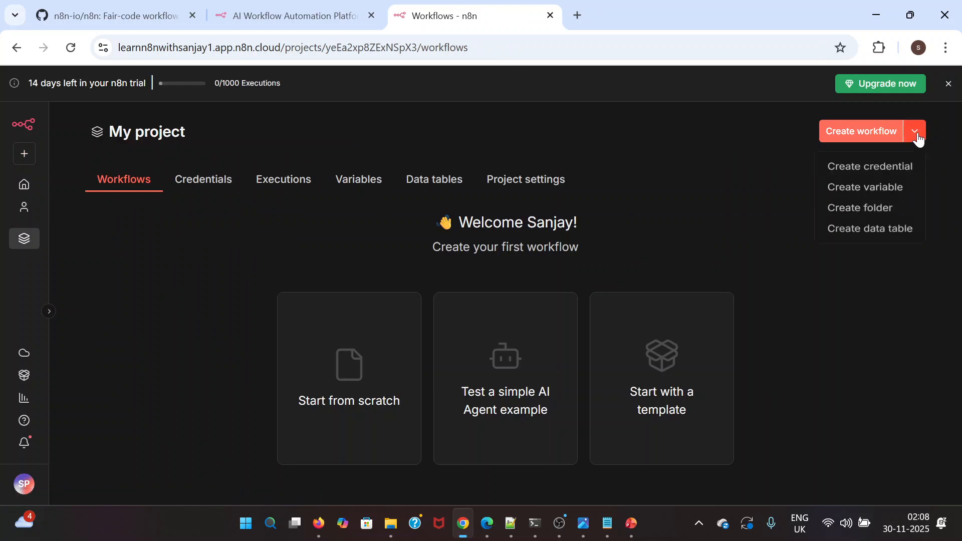
left_click(868, 214)
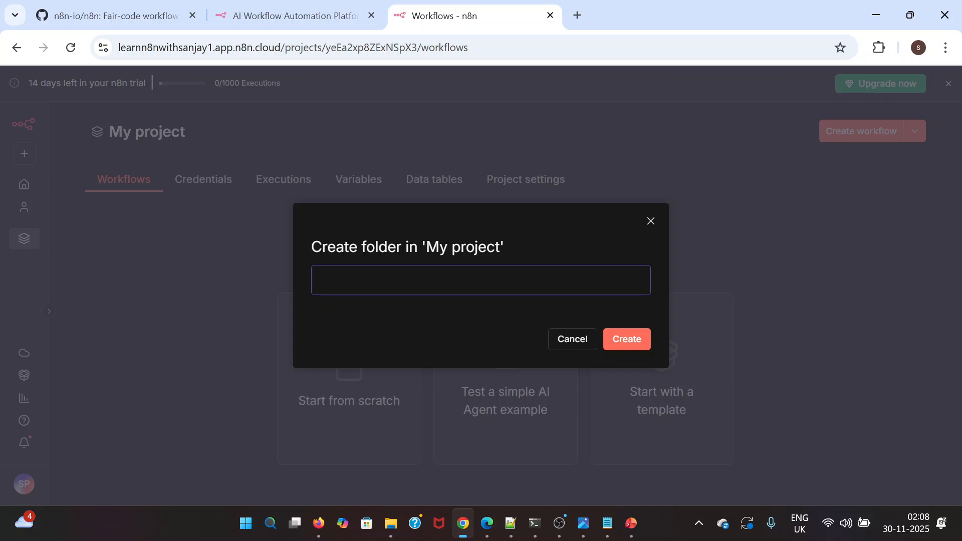
type("Firstn8nProject")
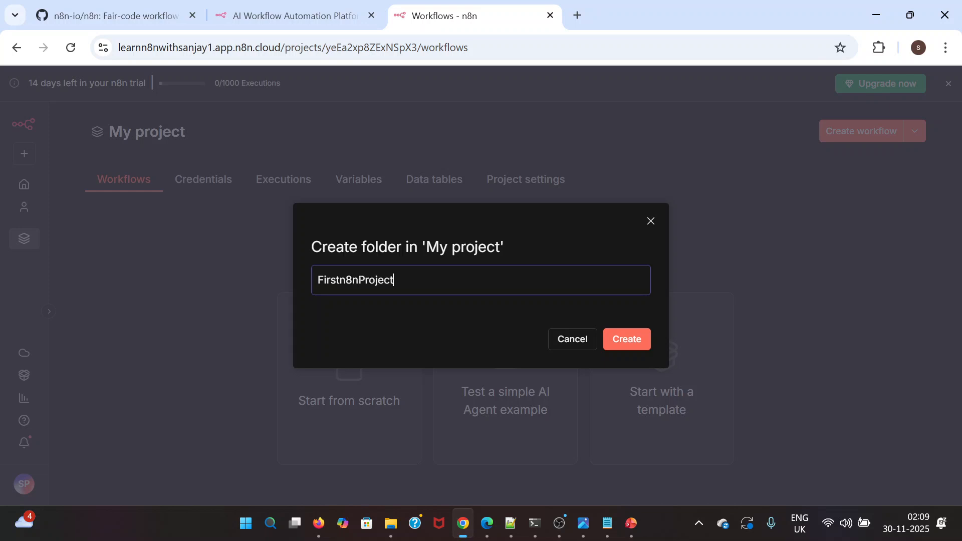
left_click(634, 339)
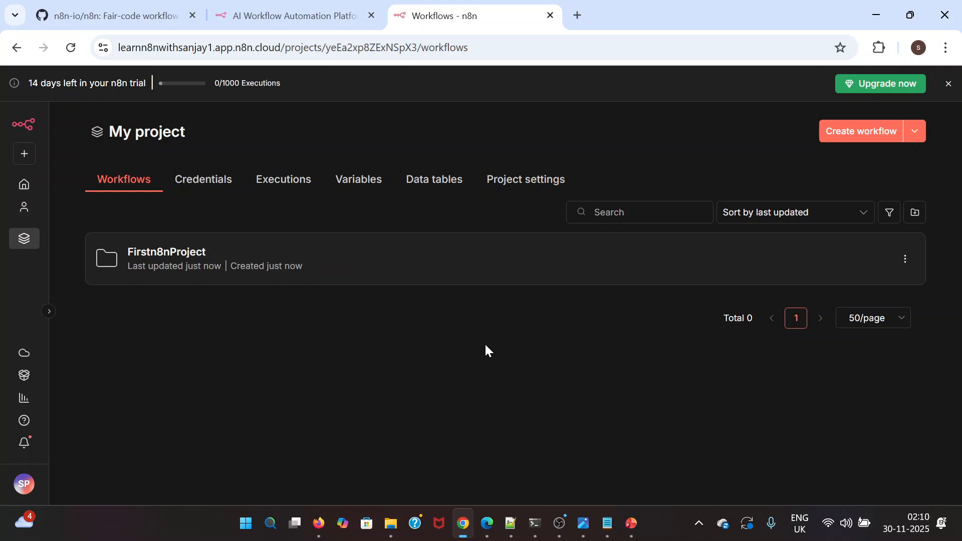
Switch to the PowerPoint slide show and show the car factory assembly line slide comparing stations with n8n nodes
left_click(631, 523)
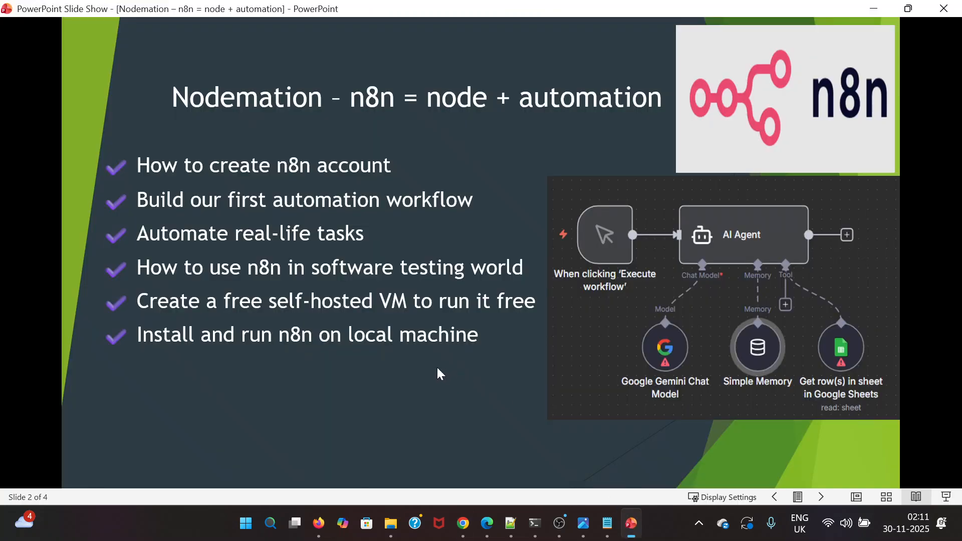
left_click(439, 371)
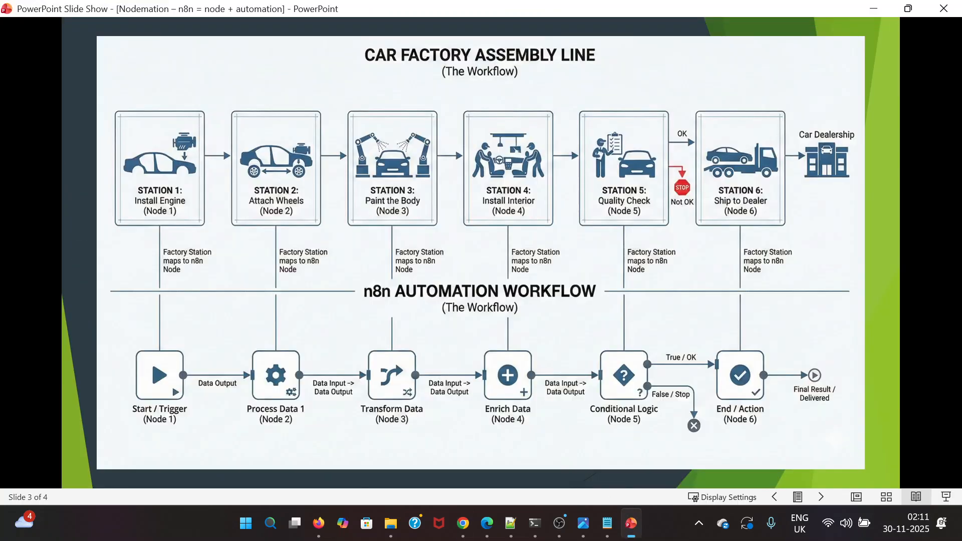
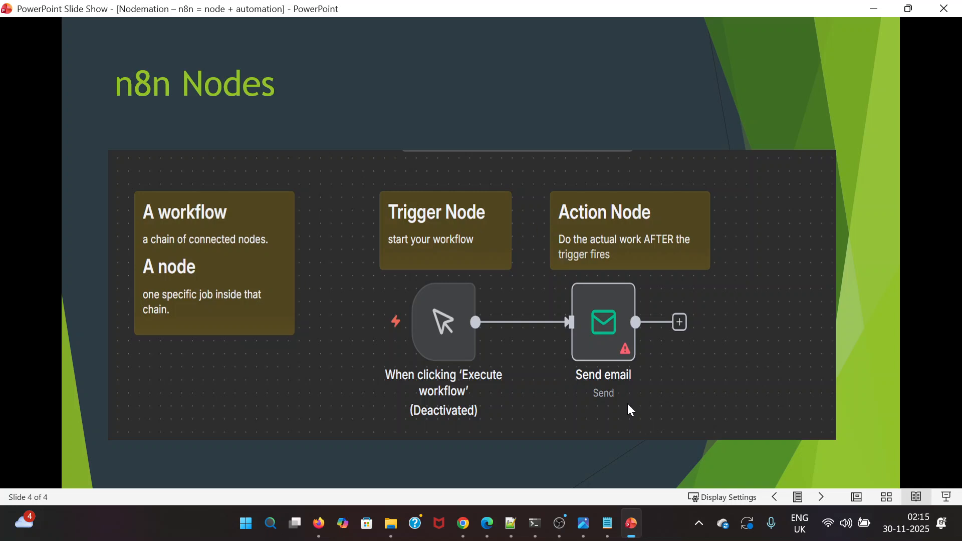
End the slide show, switch to n8n in Chrome and create a blank workflow inside the Firstn8nProject folder
key("Escape")
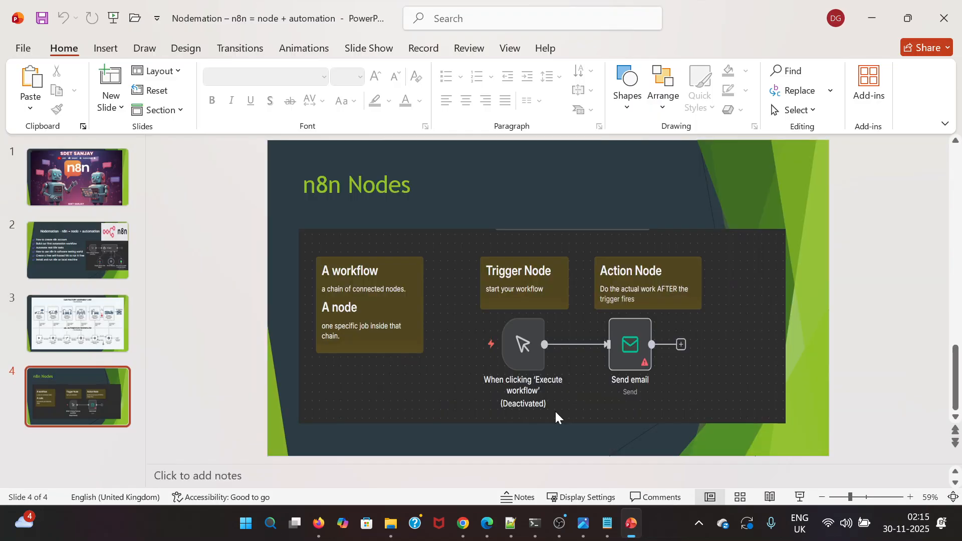
left_click(463, 523)
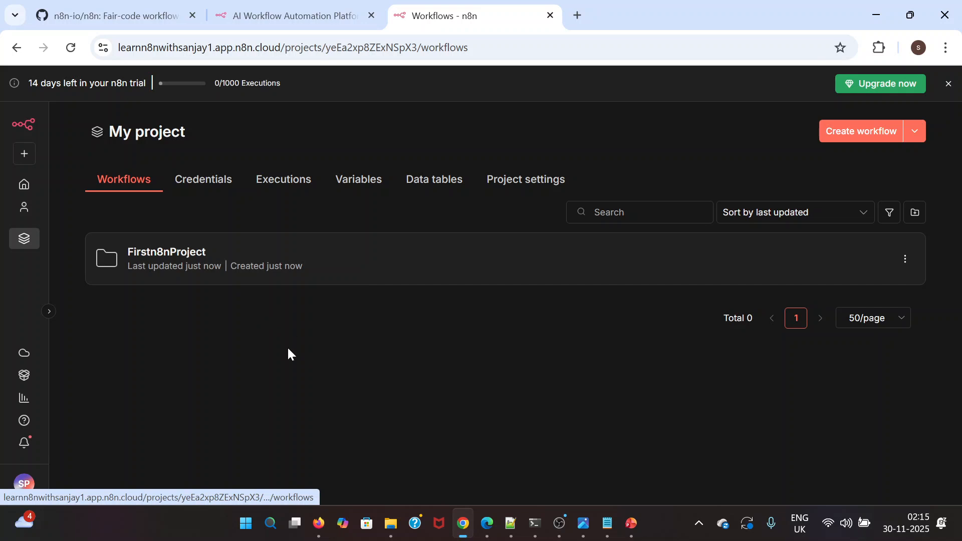
left_click(203, 264)
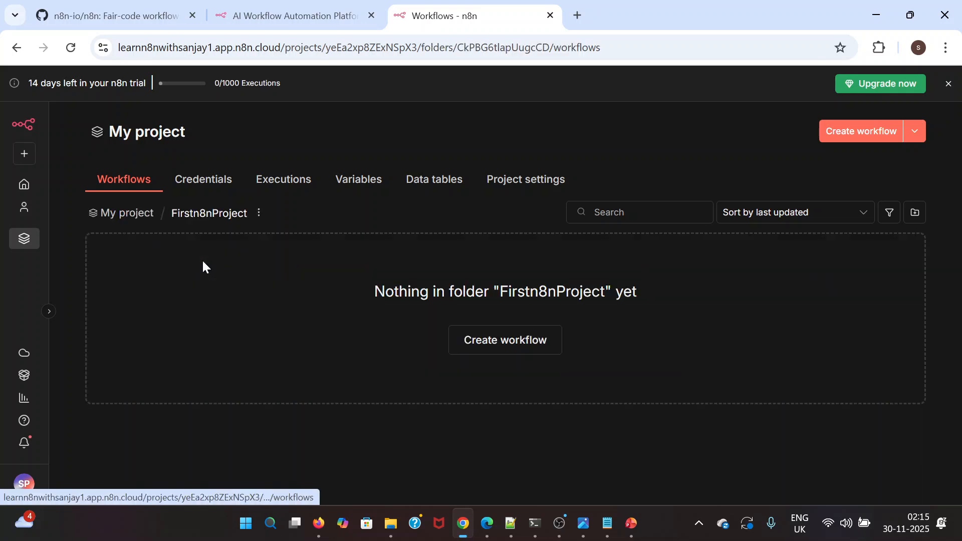
left_click(508, 341)
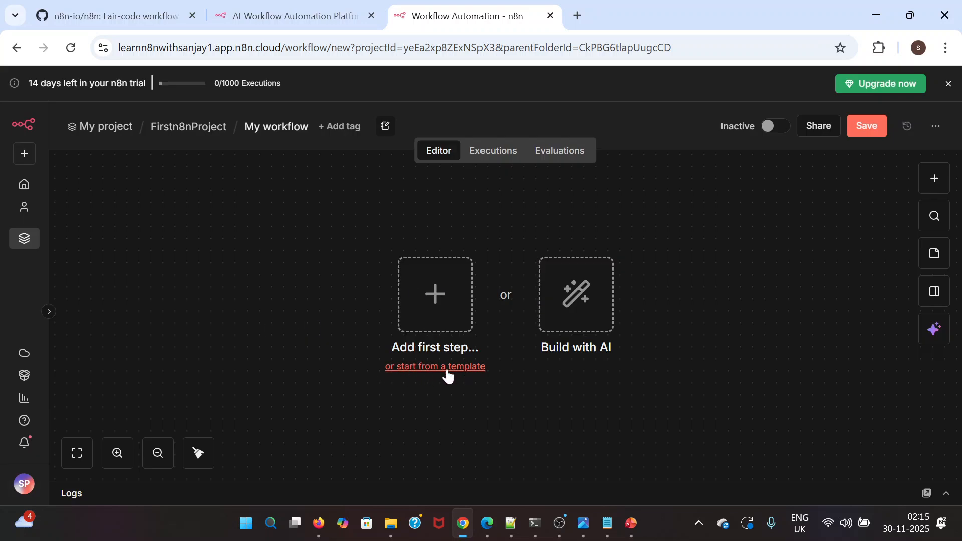
Look through the trigger options for the first step and add a manual trigger node
left_click(434, 297)
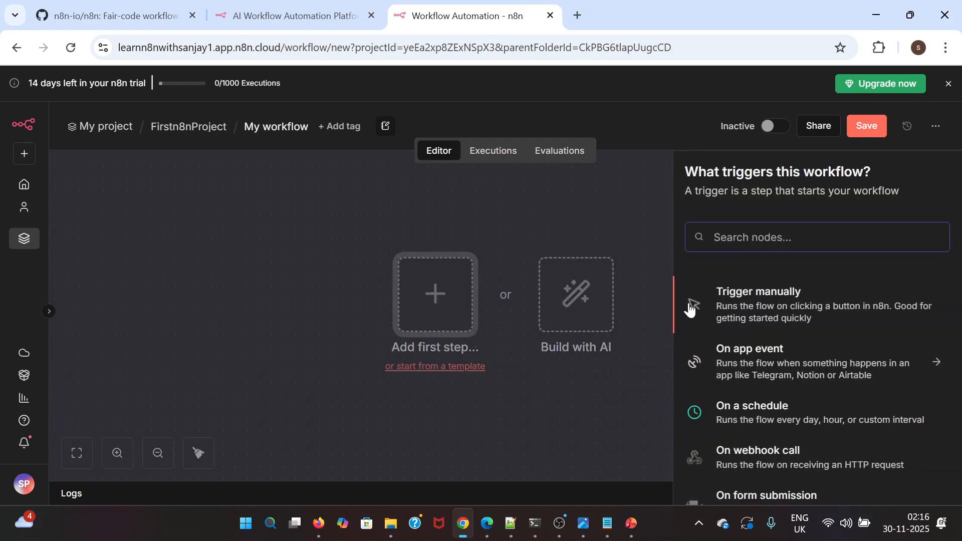
scroll(751, 351, "down", 1)
scroll(756, 350, "up", 1)
left_click(456, 300)
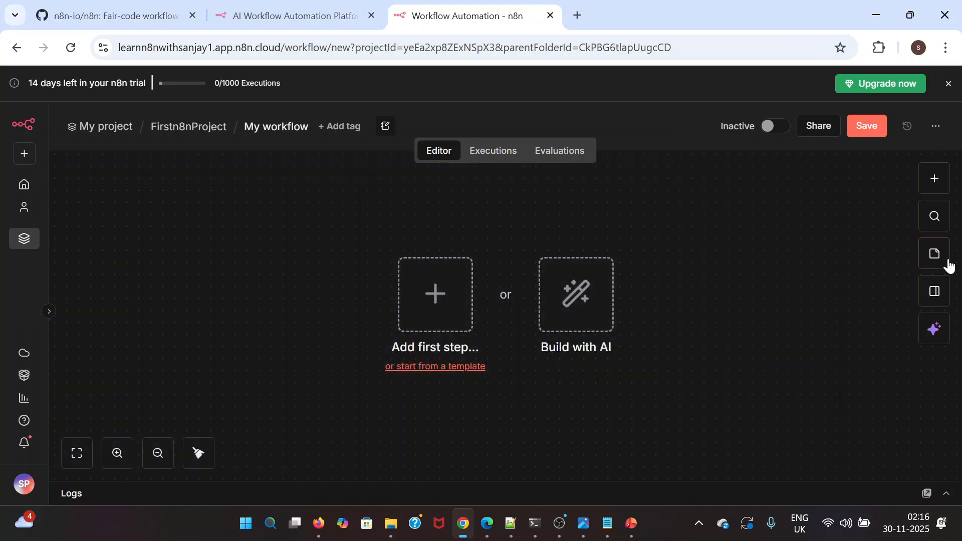
left_click(934, 179)
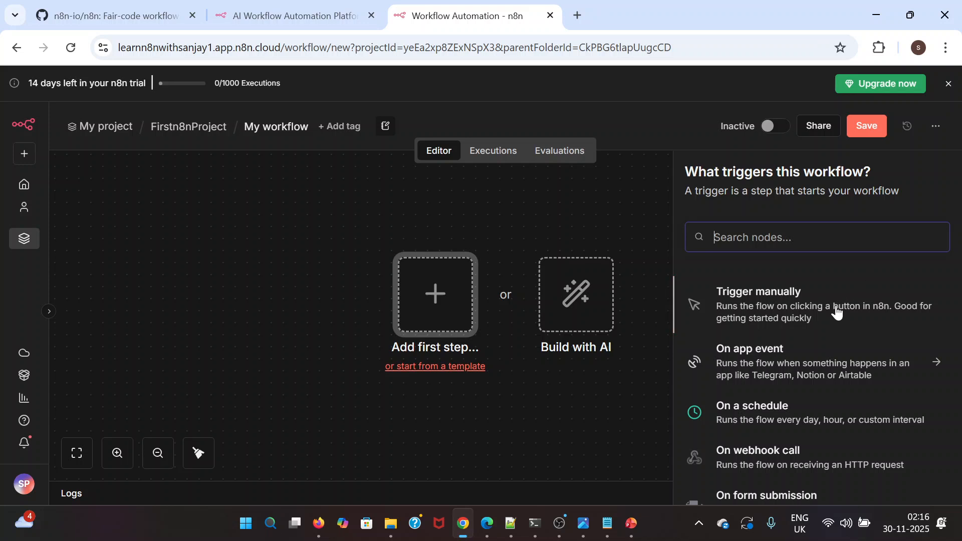
left_click(780, 299)
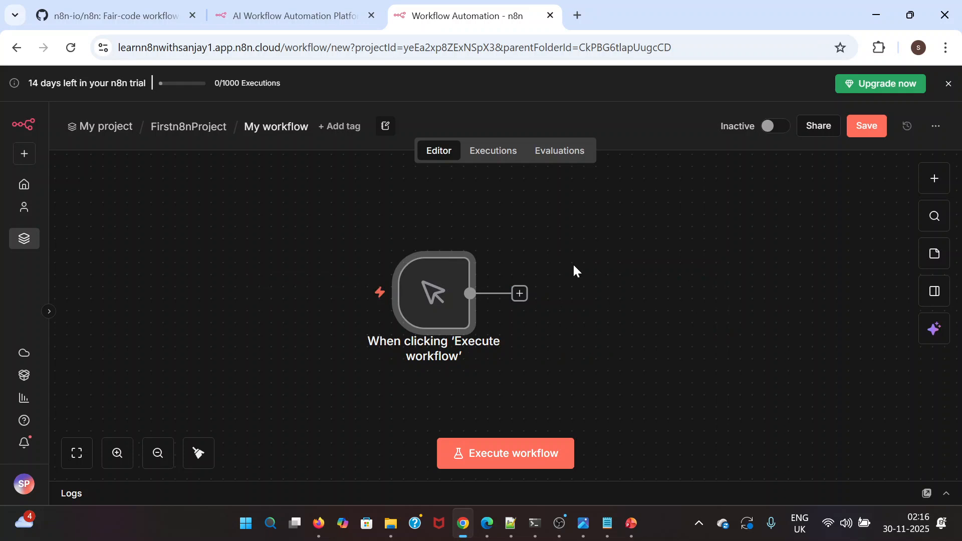
Show the choices for the following node and delete the manual trigger node from the canvas
mouse_move(369, 291)
mouse_move(459, 282)
left_click(930, 187)
mouse_move(445, 258)
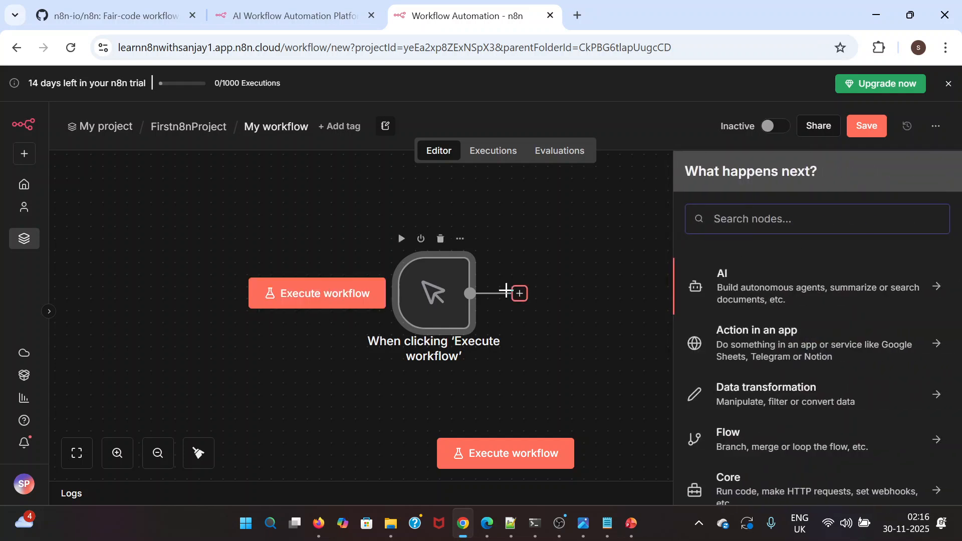
left_click(440, 239)
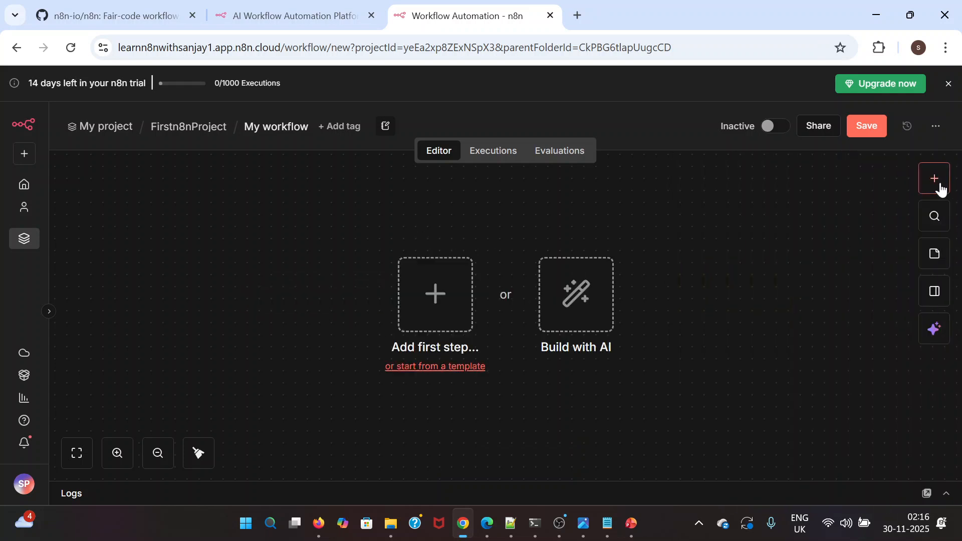
Review all available trigger types and add the Trigger manually node as the workflow's first step
left_click(934, 181)
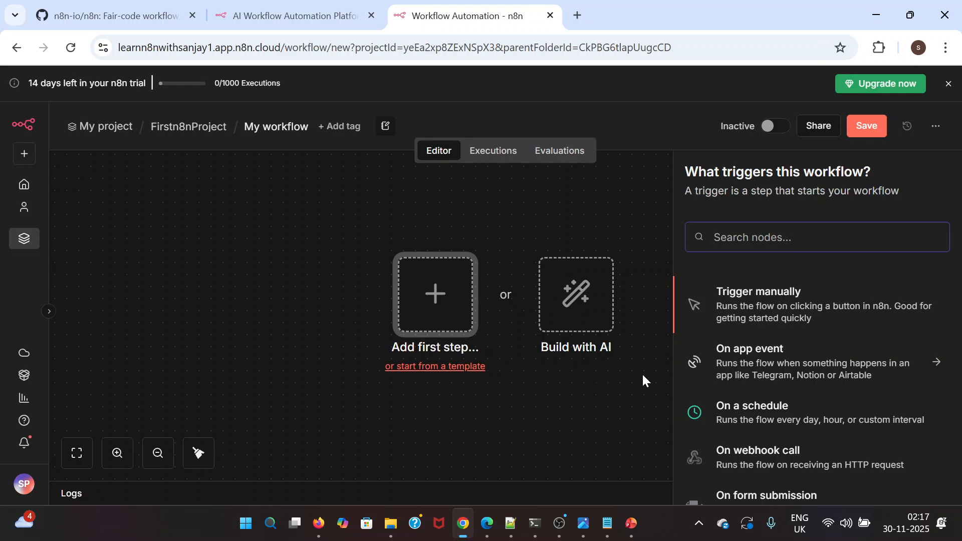
scroll(727, 386, "down", 1)
scroll(777, 378, "down", 1)
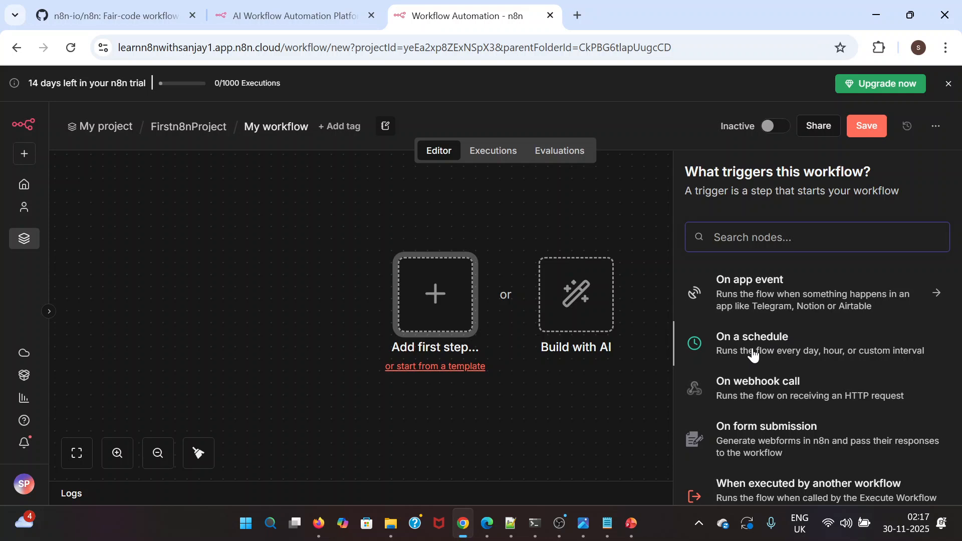
scroll(753, 354, "down", 1)
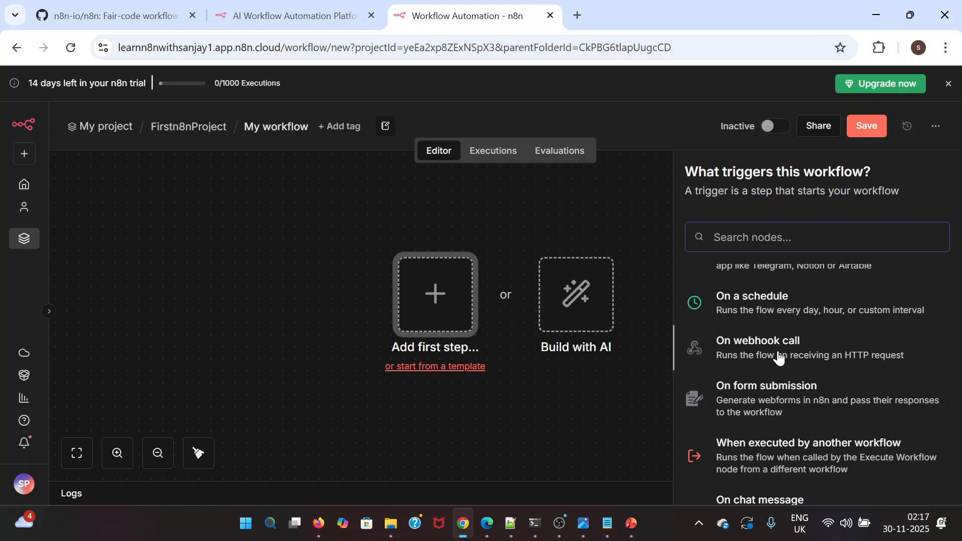
scroll(804, 355, "down", 1)
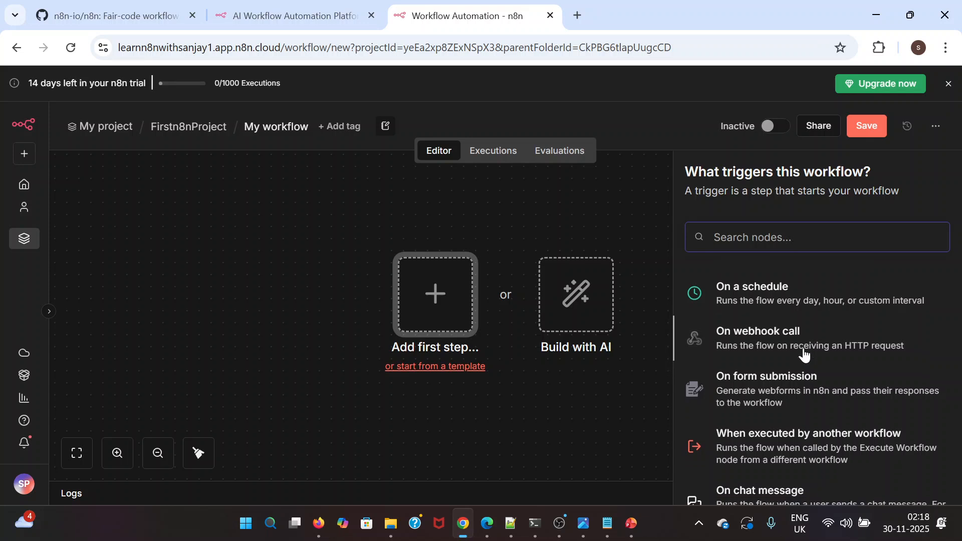
scroll(795, 336, "down", 1)
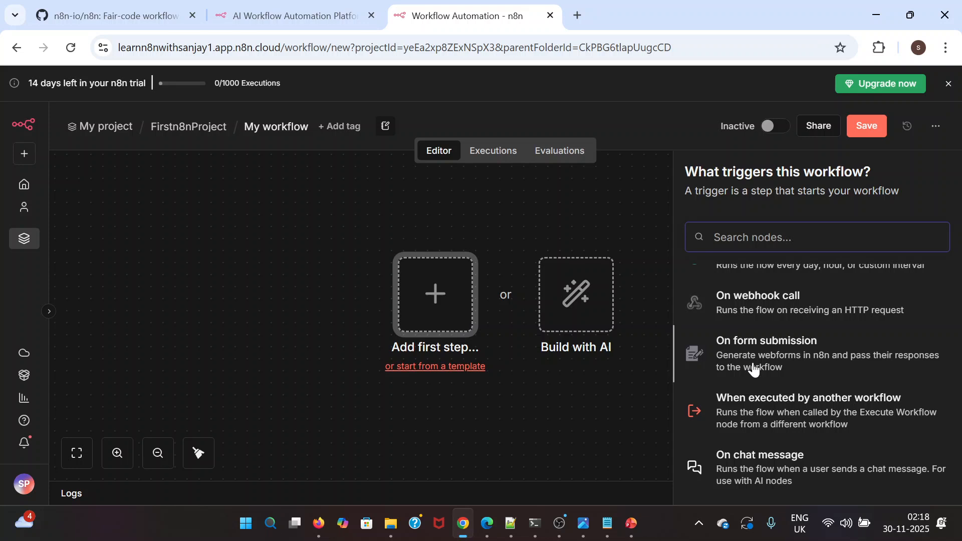
scroll(754, 368, "down", 1)
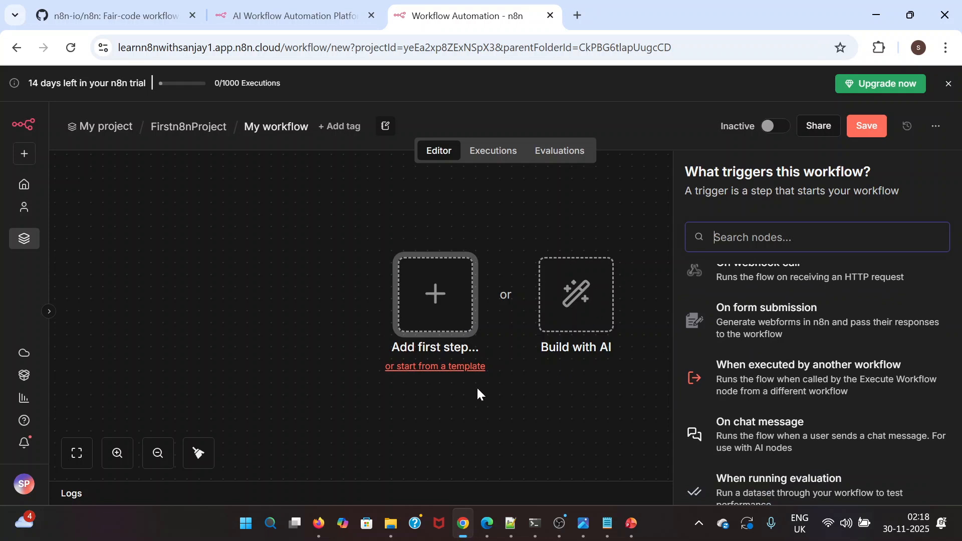
scroll(811, 346, "down", 1)
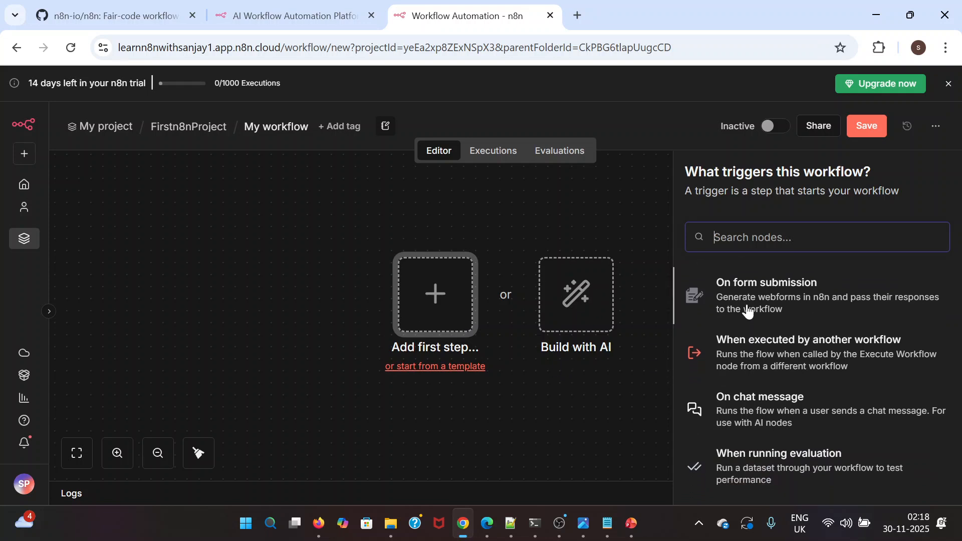
scroll(799, 323, "down", 1)
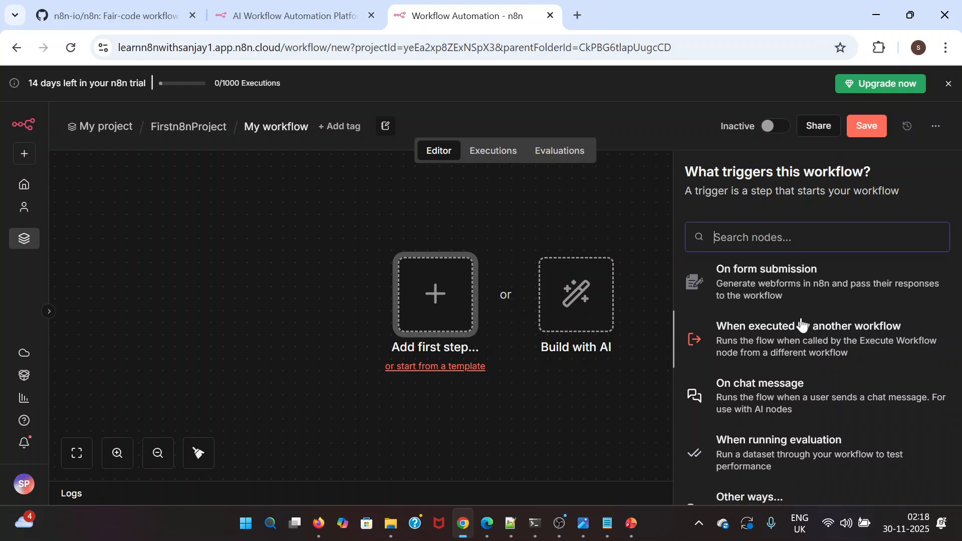
scroll(774, 351, "down", 1)
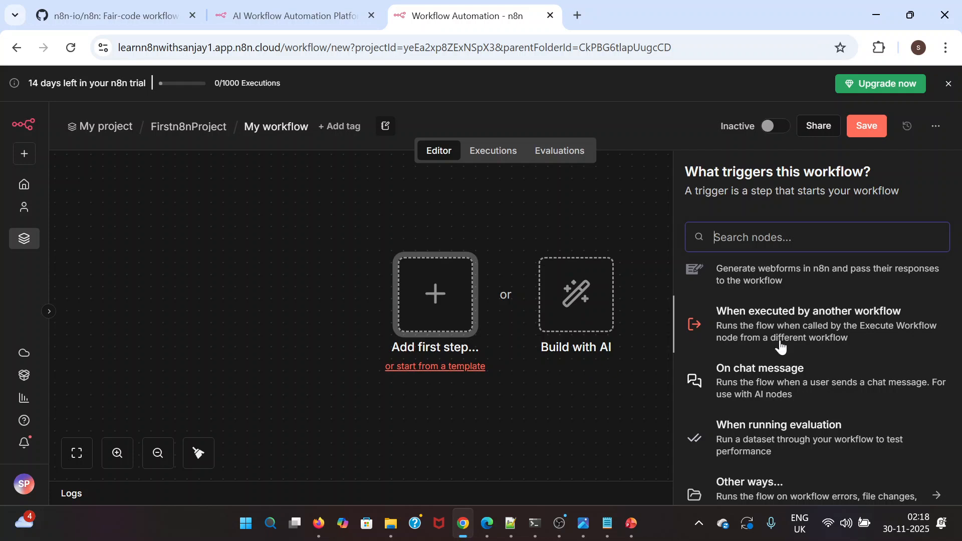
scroll(723, 345, "down", 1)
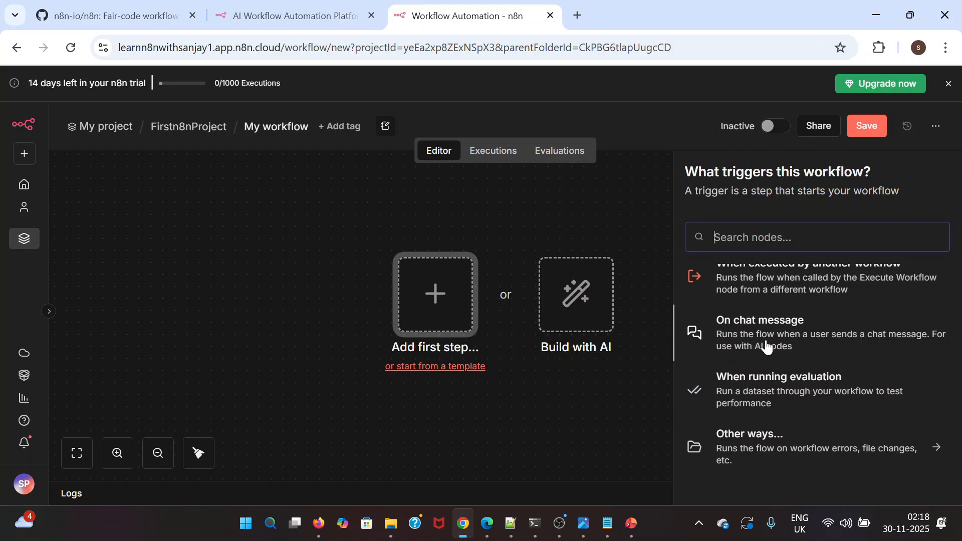
scroll(767, 346, "down", 1)
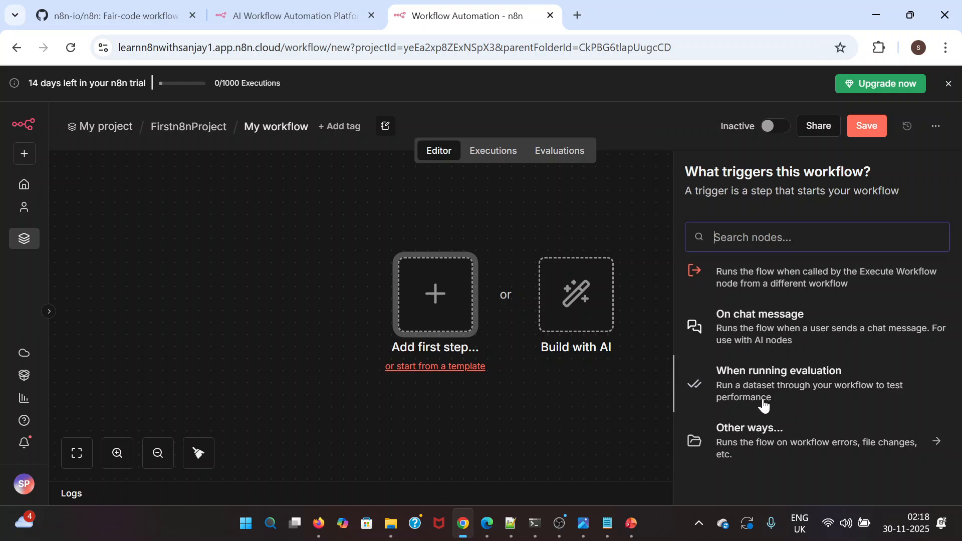
scroll(762, 403, "up", 6)
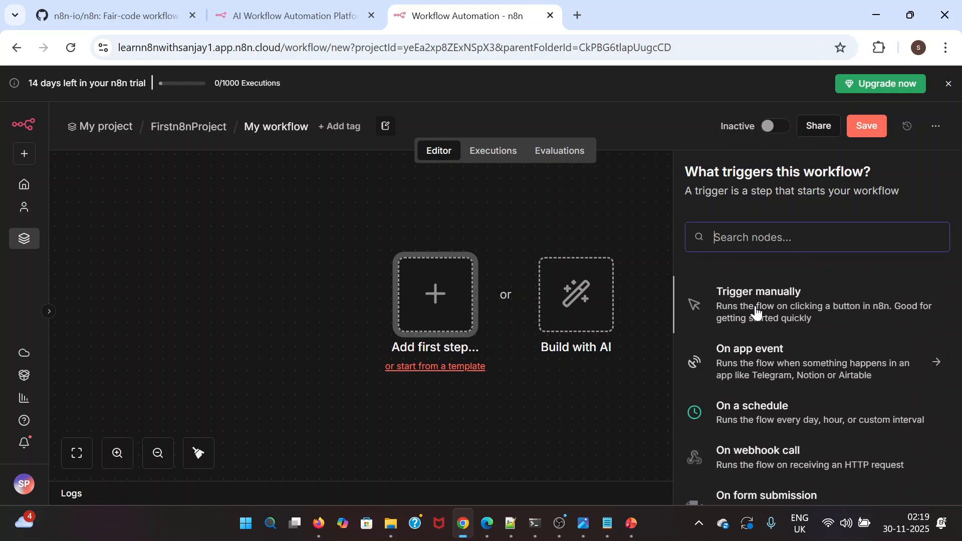
left_click(756, 310)
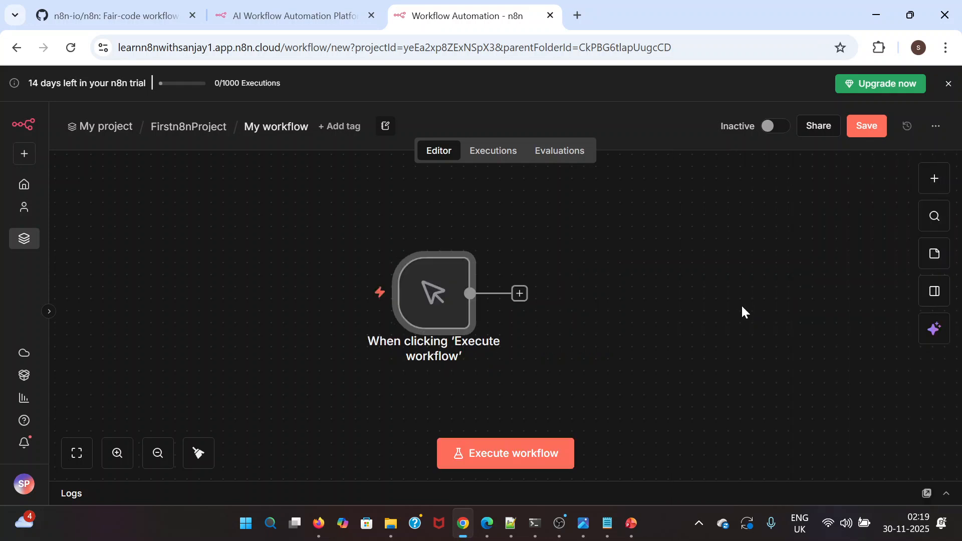
Examine the node categories that can follow the manual trigger, such as AI, Data transformation, Flow and Core
left_click(520, 294)
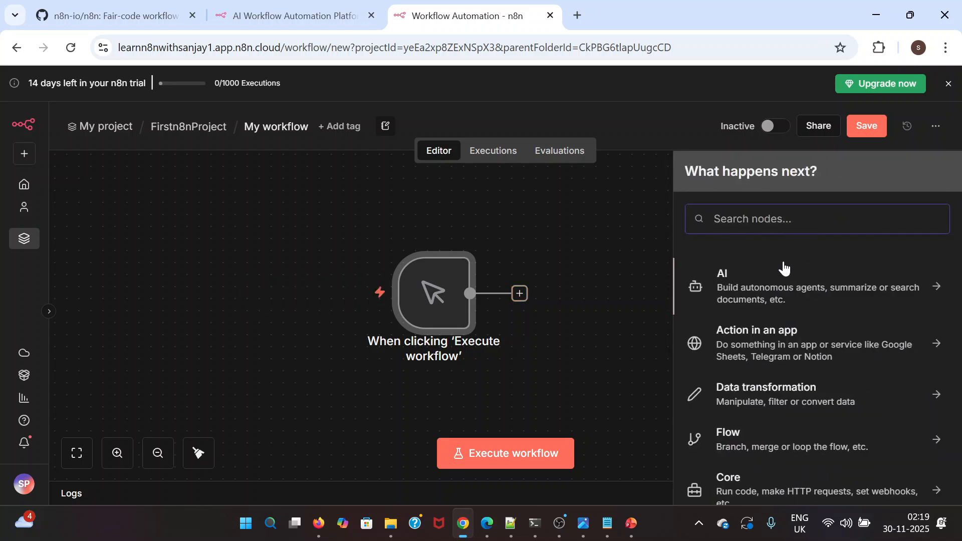
scroll(762, 373, "down", 3)
scroll(765, 382, "up", 3)
scroll(743, 384, "down", 2)
scroll(715, 386, "up", 2)
scroll(742, 421, "down", 2)
scroll(744, 427, "up", 2)
Browse the AI nodes and add an AI Agent node to the workflow
left_click(774, 292)
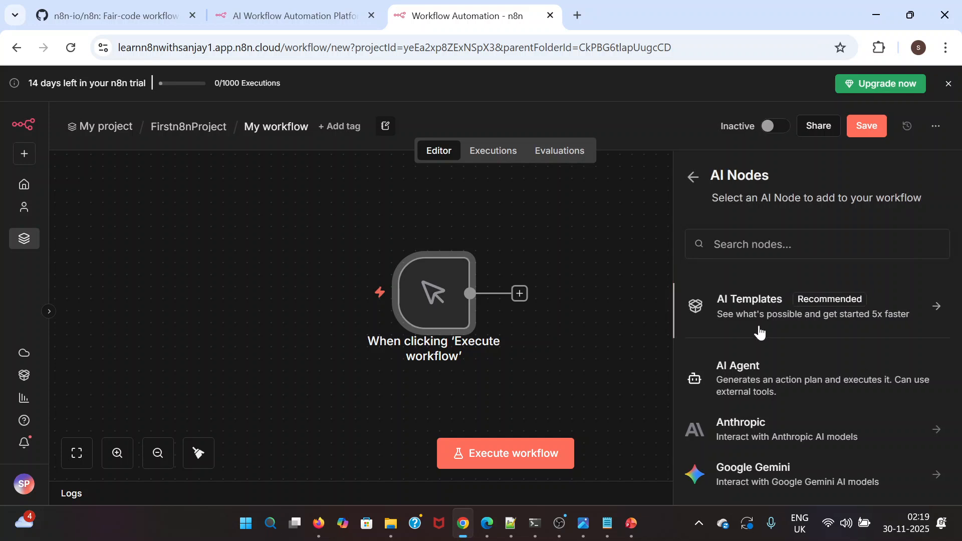
scroll(762, 399, "down", 7)
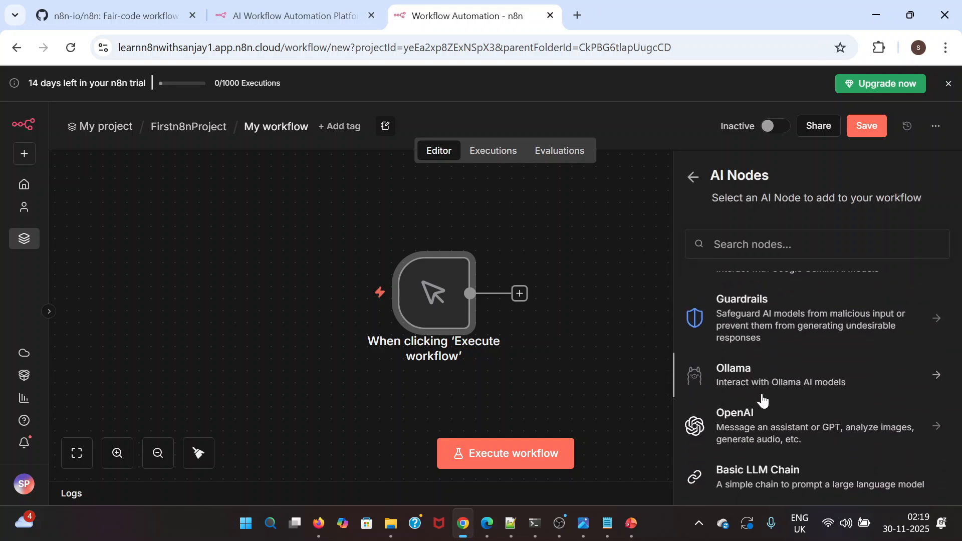
scroll(762, 399, "down", 1)
scroll(761, 399, "up", 2)
scroll(762, 399, "down", 2)
scroll(761, 399, "down", 5)
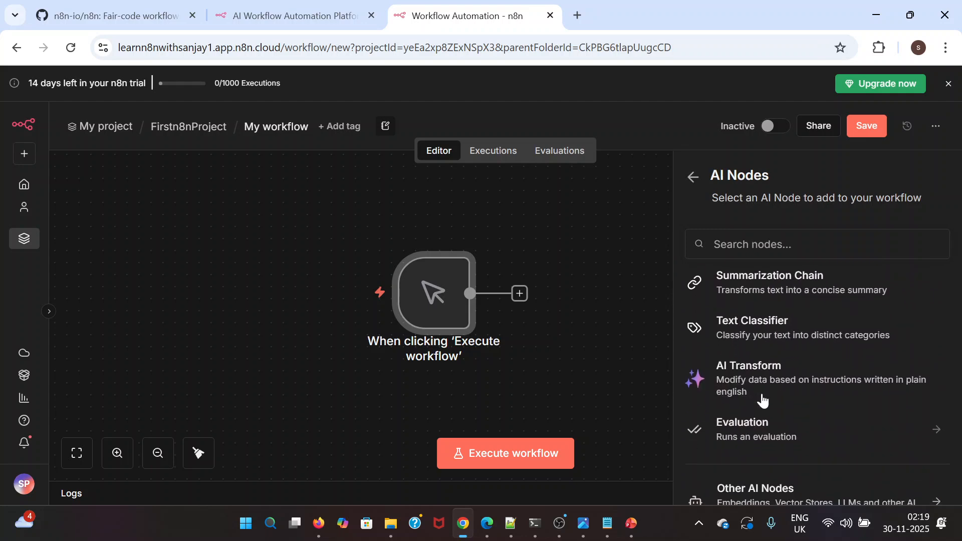
scroll(762, 399, "up", 10)
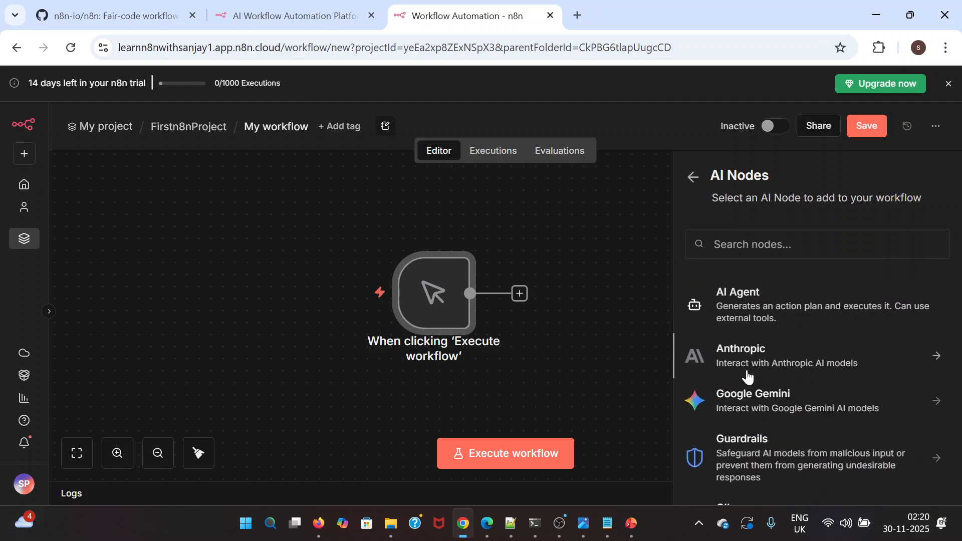
scroll(794, 382, "up", 2)
left_click(753, 380)
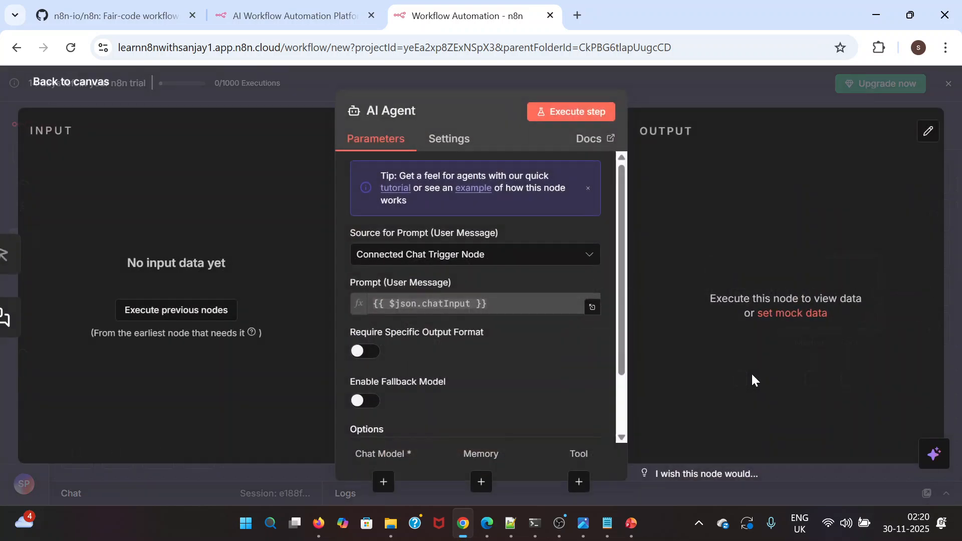
Return to the canvas and delete the AI Agent and chat message trigger nodes, keeping the manual trigger
left_click(48, 90)
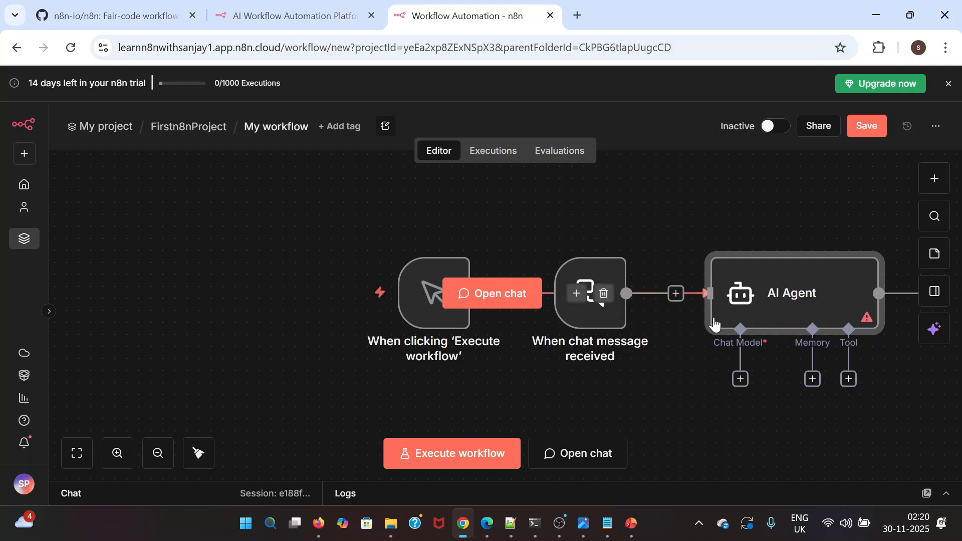
left_click(849, 239)
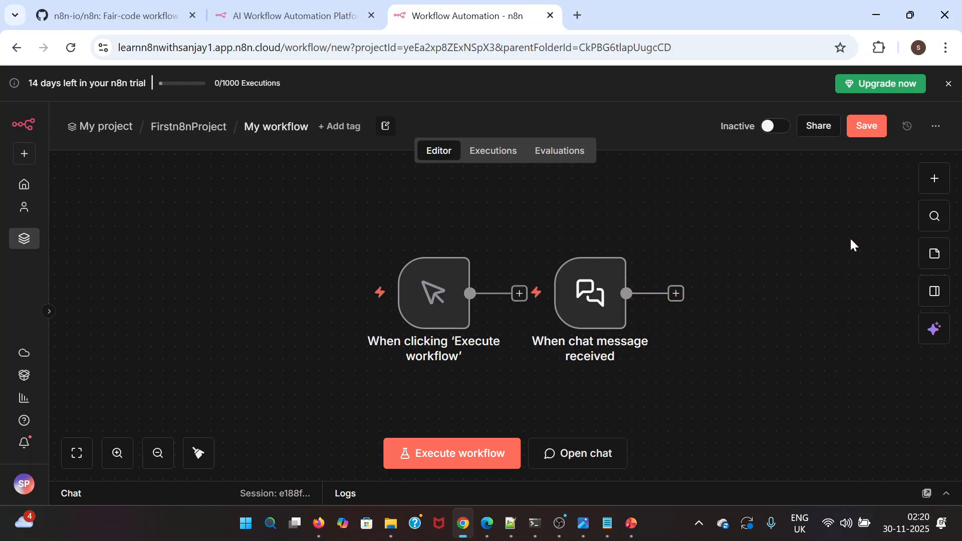
left_click(596, 240)
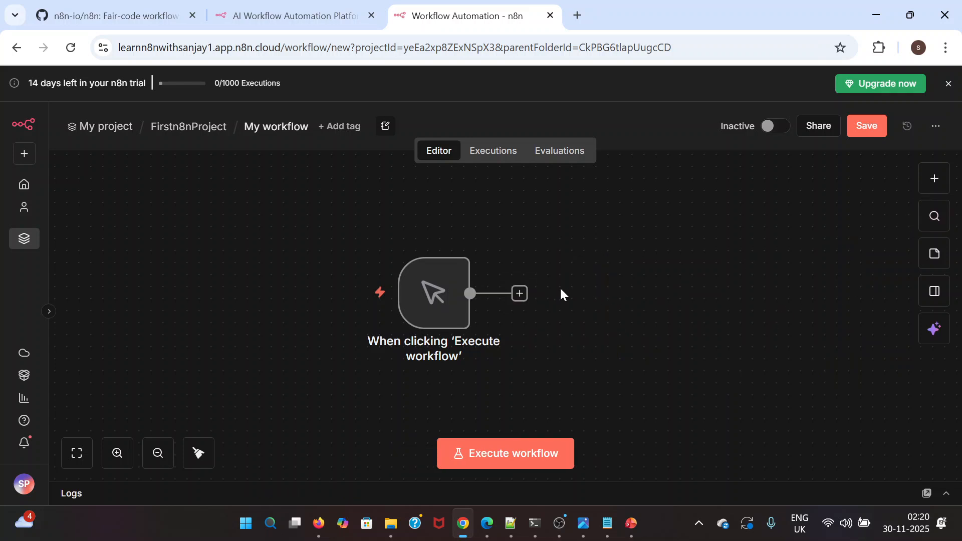
Browse the Action in an app nodes that can follow the manual trigger, and return to the node categories
left_click(519, 294)
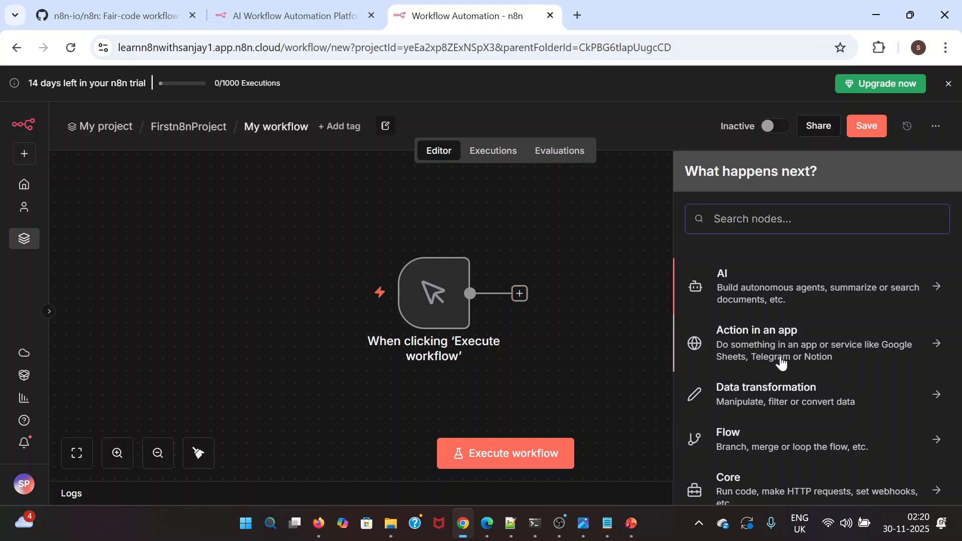
scroll(781, 362, "down", 1)
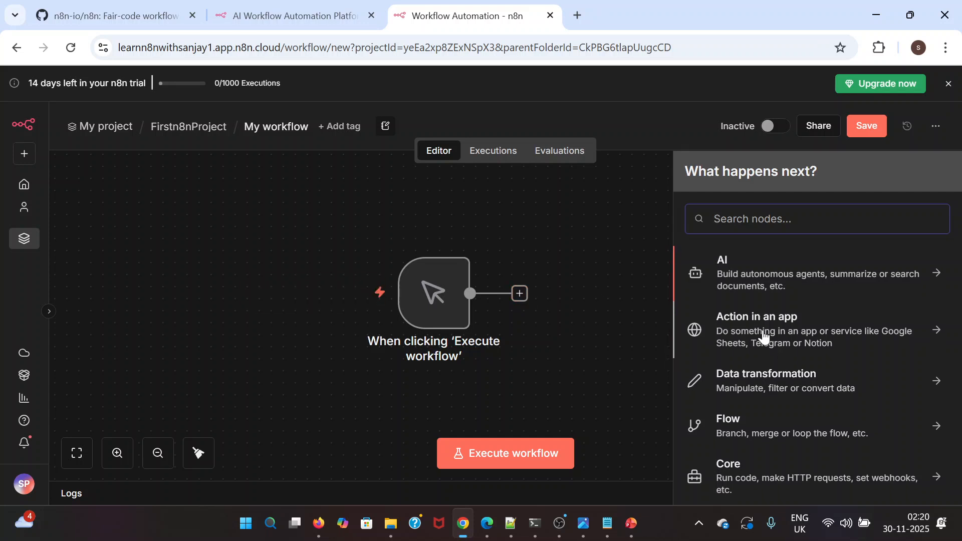
scroll(764, 336, "down", 1)
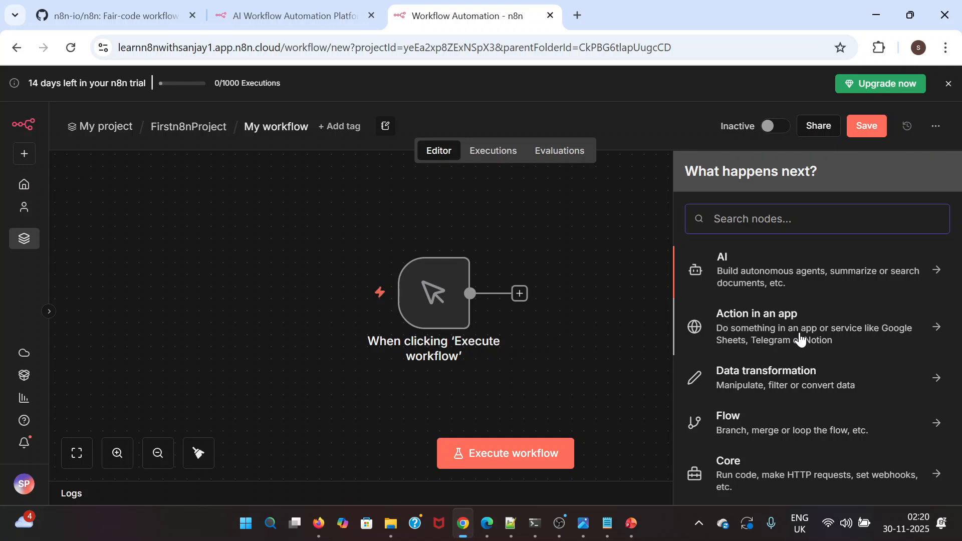
scroll(769, 337, "down", 1)
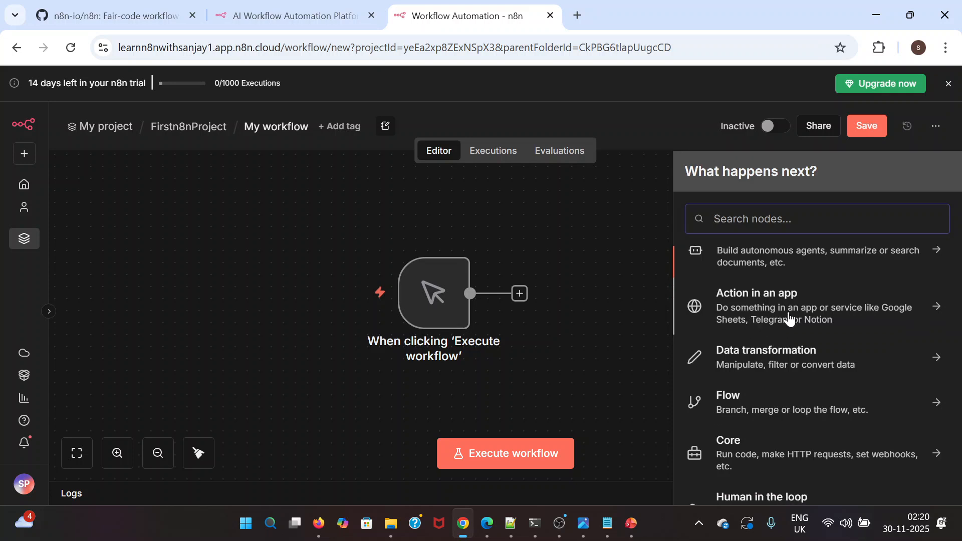
left_click(776, 319)
scroll(768, 391, "down", 15)
scroll(768, 402, "down", 15)
scroll(767, 400, "down", 10)
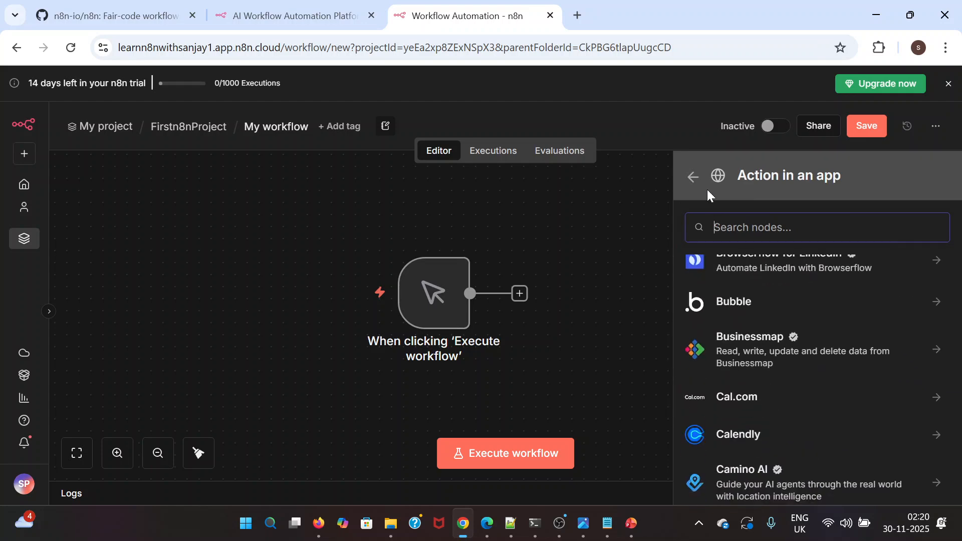
left_click(691, 178)
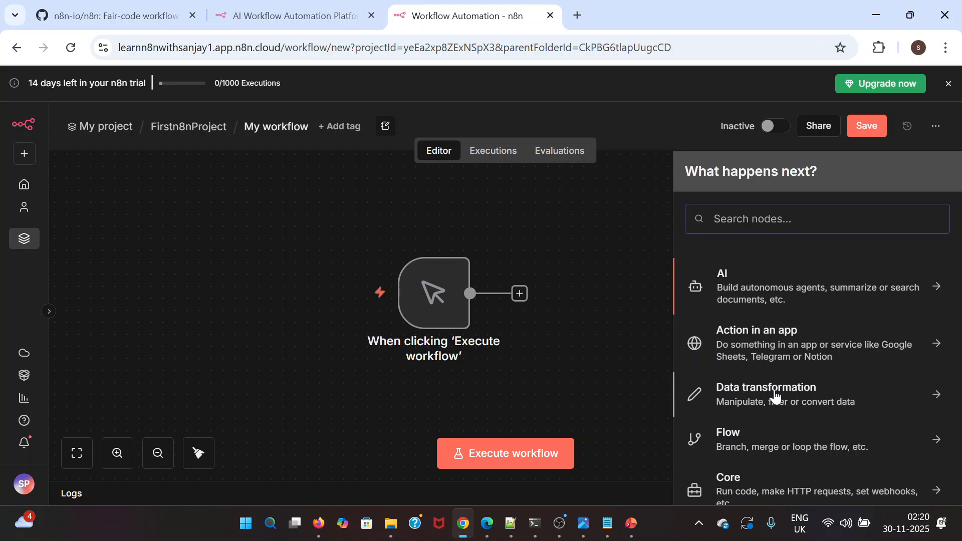
Examine the Data transformation nodes, such as AI Transform, Code, Date & Time and Edit Fields (Set)
scroll(774, 397, "down", 2)
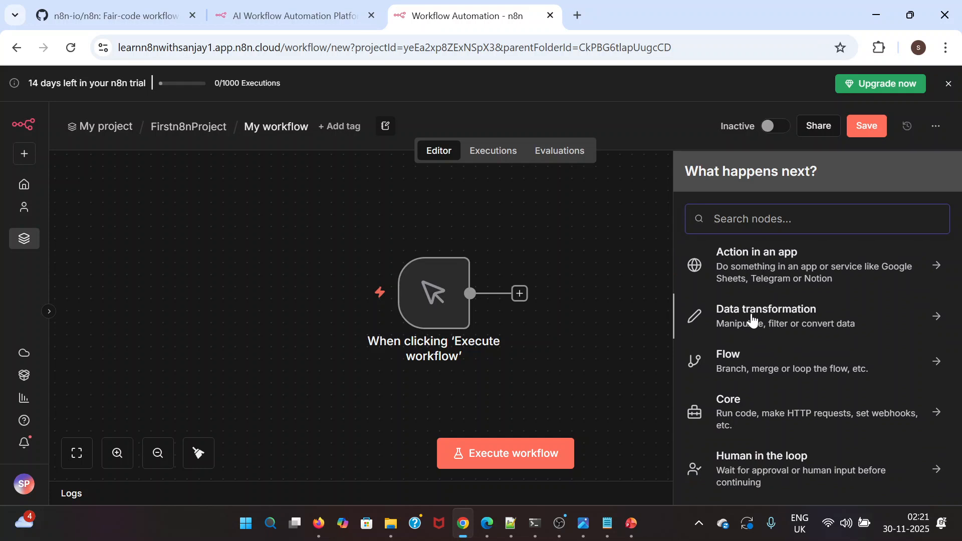
left_click(751, 319)
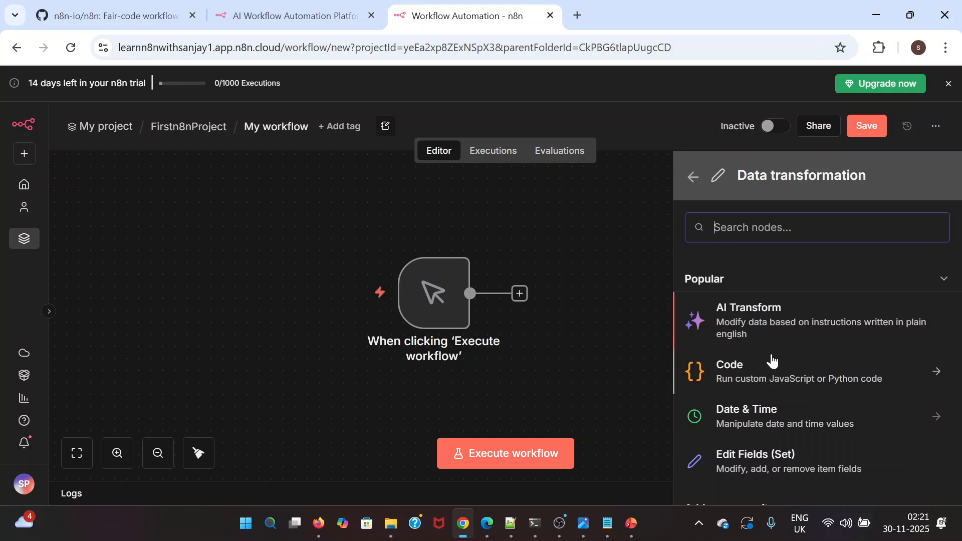
scroll(766, 373, "down", 1)
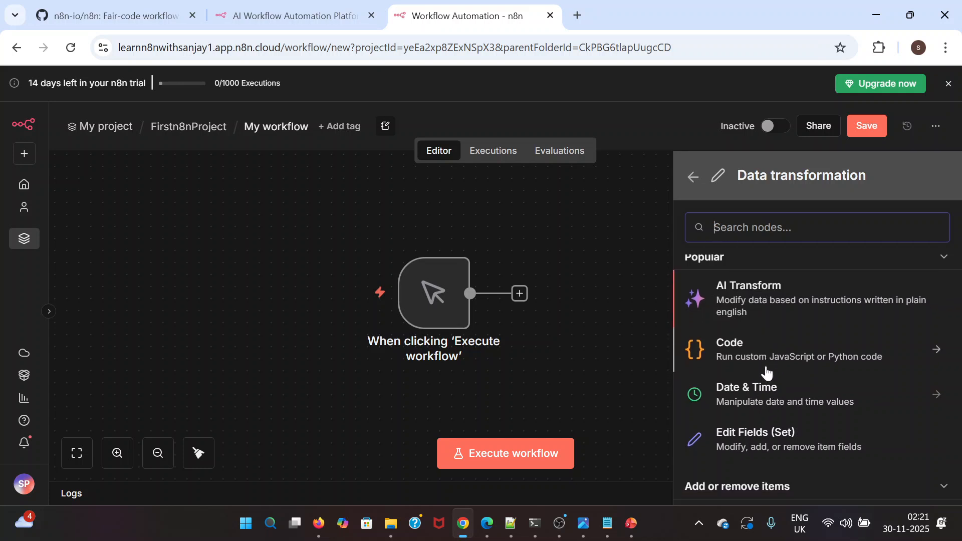
scroll(768, 373, "down", 1)
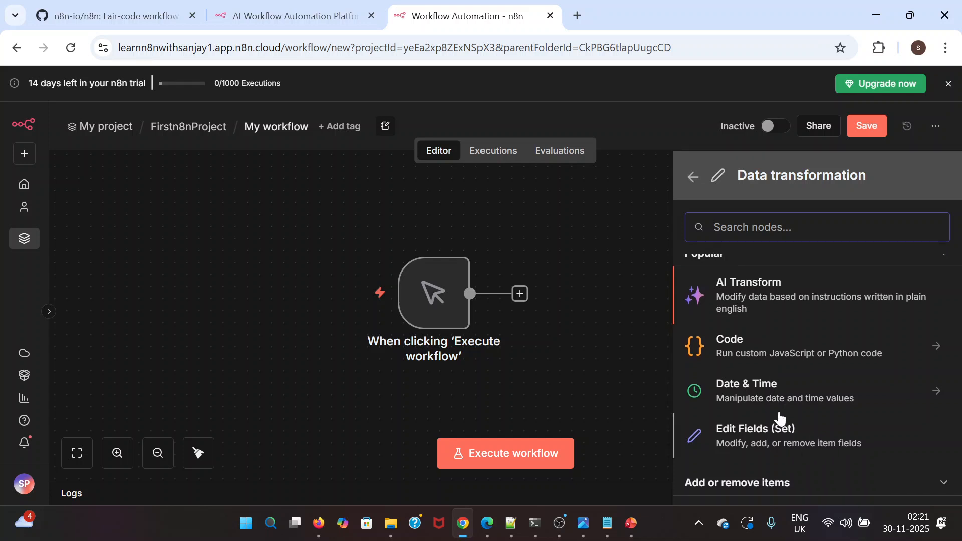
scroll(781, 418, "up", 1)
left_click(692, 177)
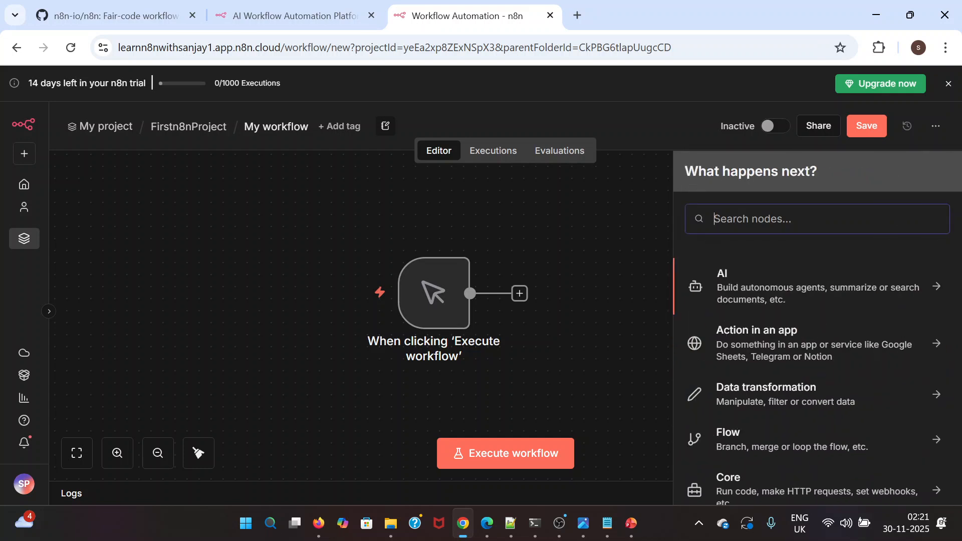
Examine the Flow nodes, such as Filter, If, Loop Over Items and Merge
scroll(722, 386, "down", 2)
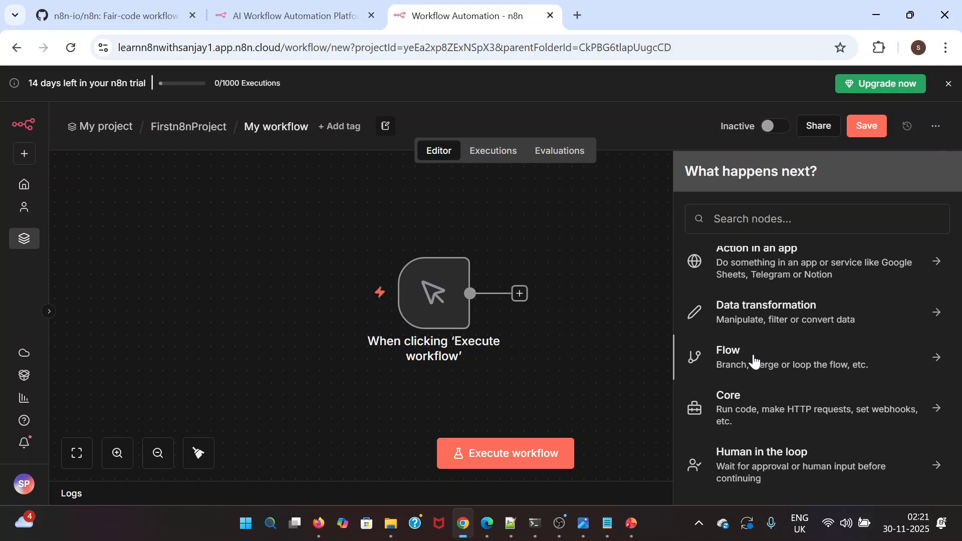
left_click(754, 361)
scroll(722, 408, "down", 2)
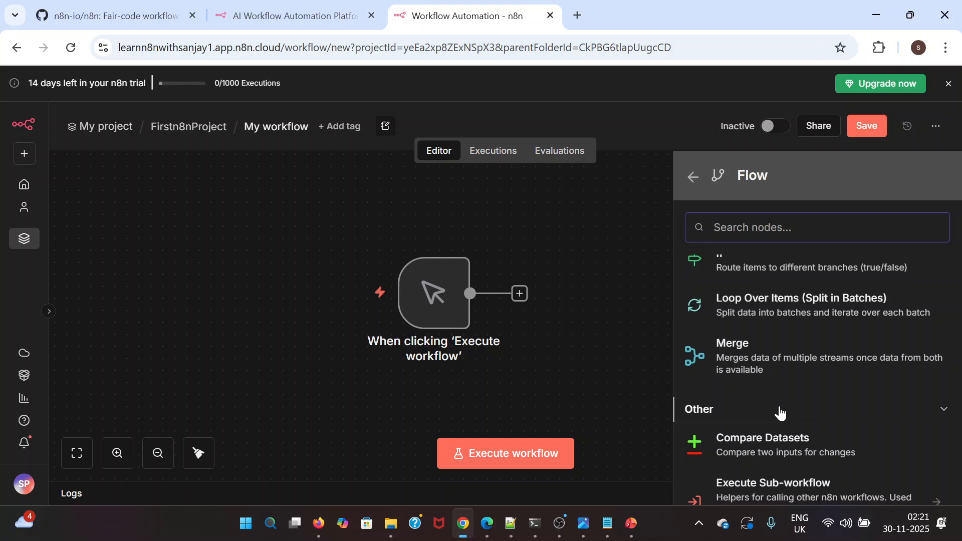
scroll(779, 413, "up", 2)
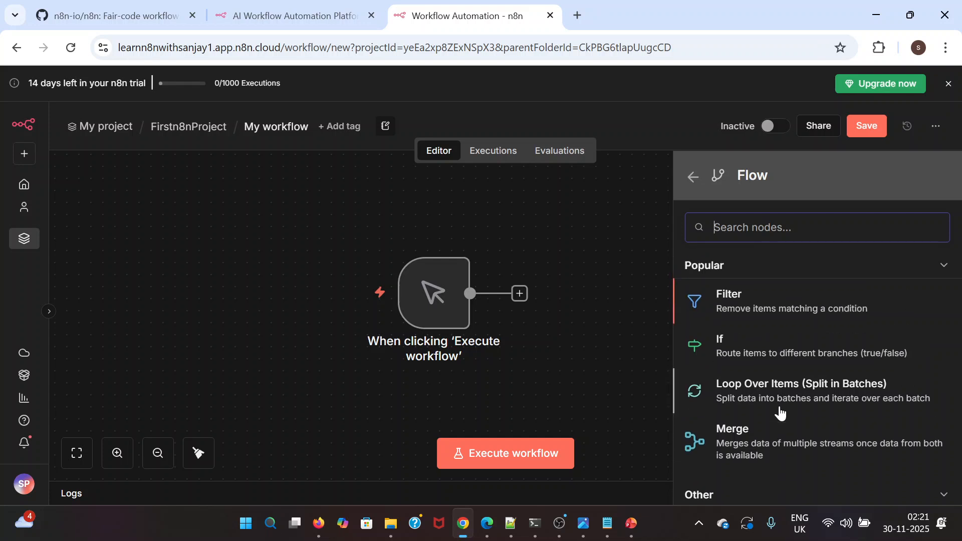
left_click(692, 178)
Examine the Core nodes and the remaining node categories, and return to the canvas
scroll(760, 400, "down", 2)
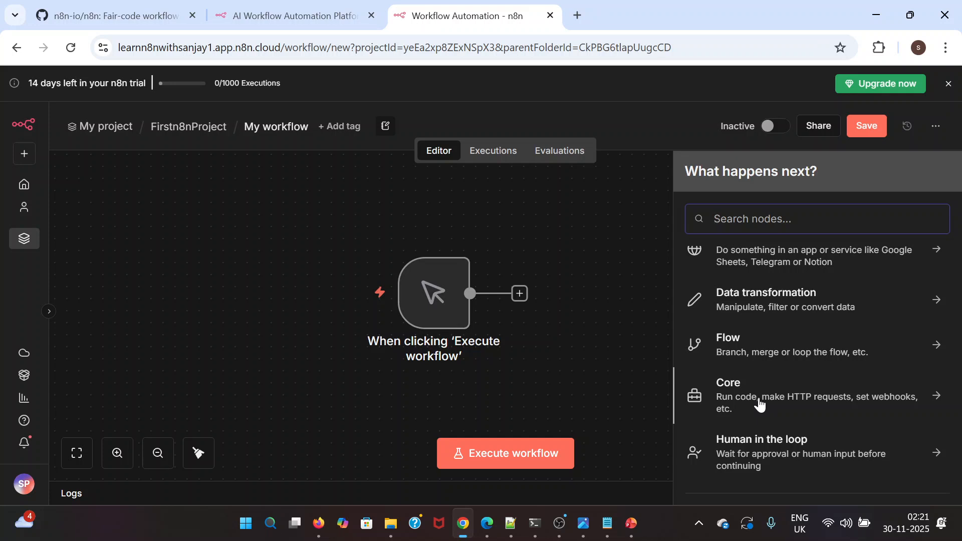
left_click(755, 403)
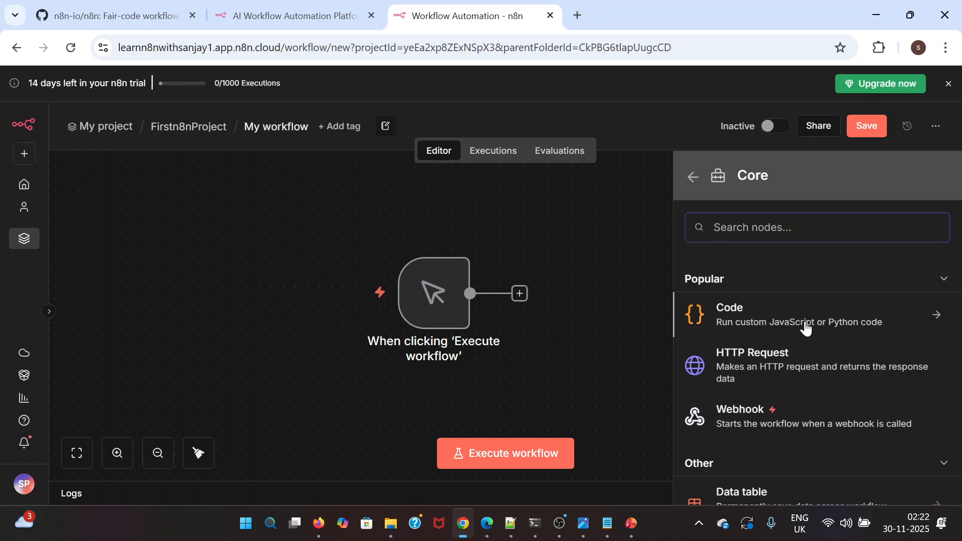
left_click(694, 178)
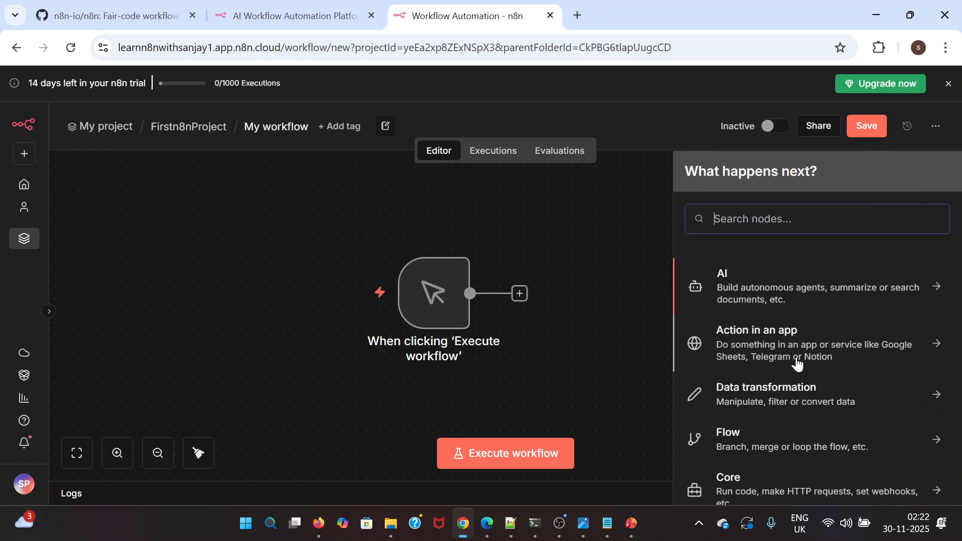
scroll(762, 416, "down", 3)
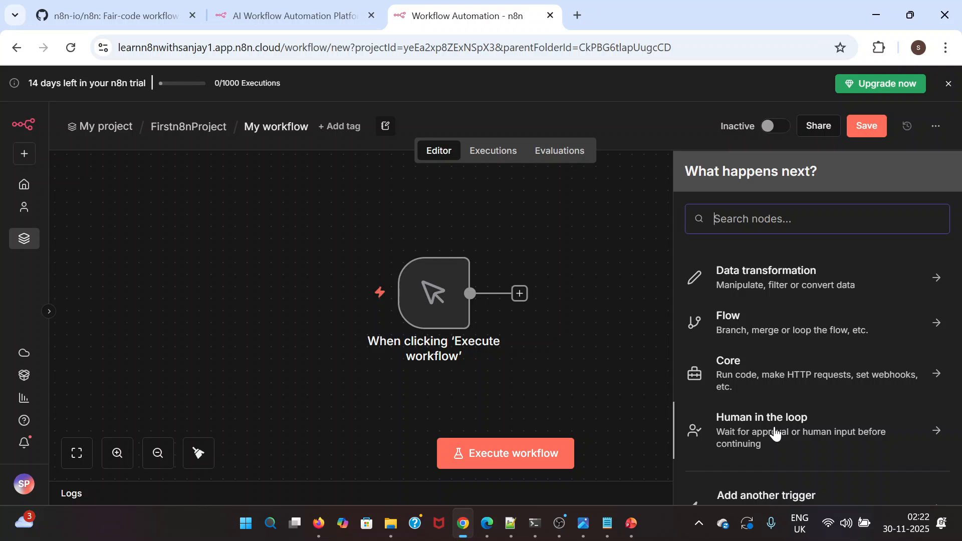
left_click(629, 285)
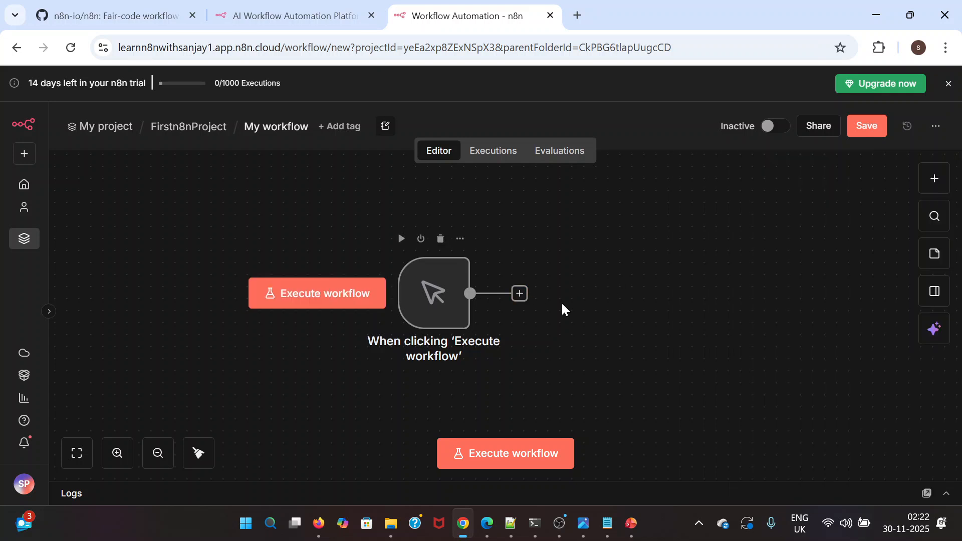
Add a Gmail node with the Send a message action after the manual trigger
scroll(572, 309, "right", 2)
scroll(572, 309, "right", 1)
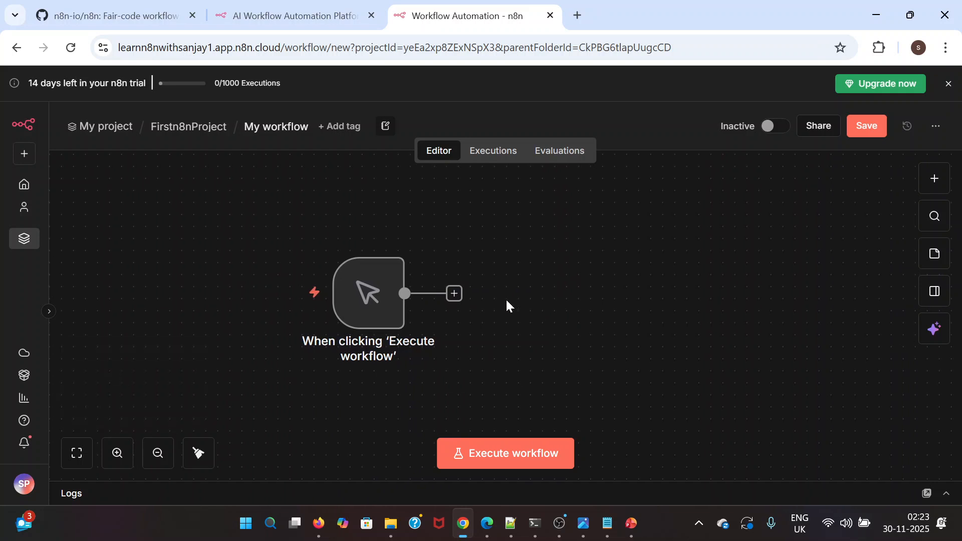
left_click(454, 294)
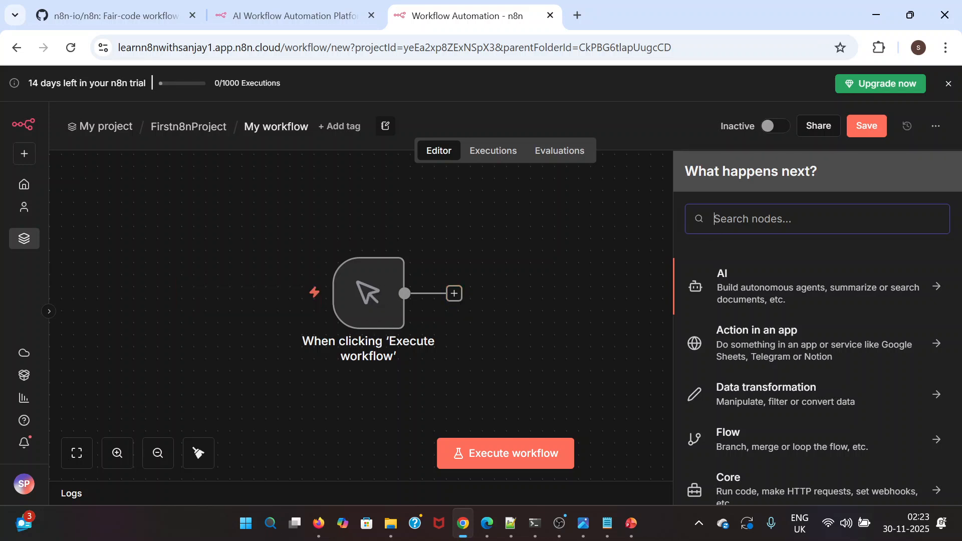
type("gmail")
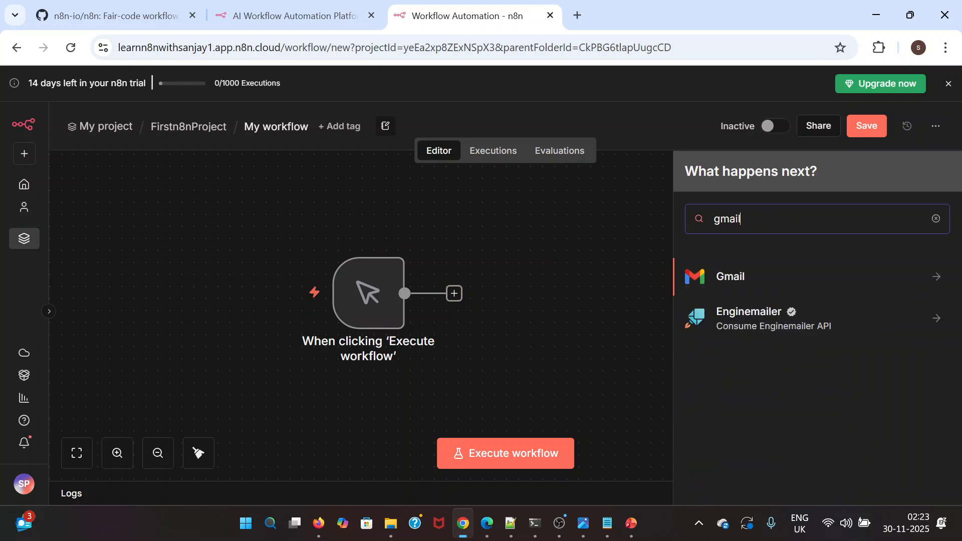
left_click(747, 275)
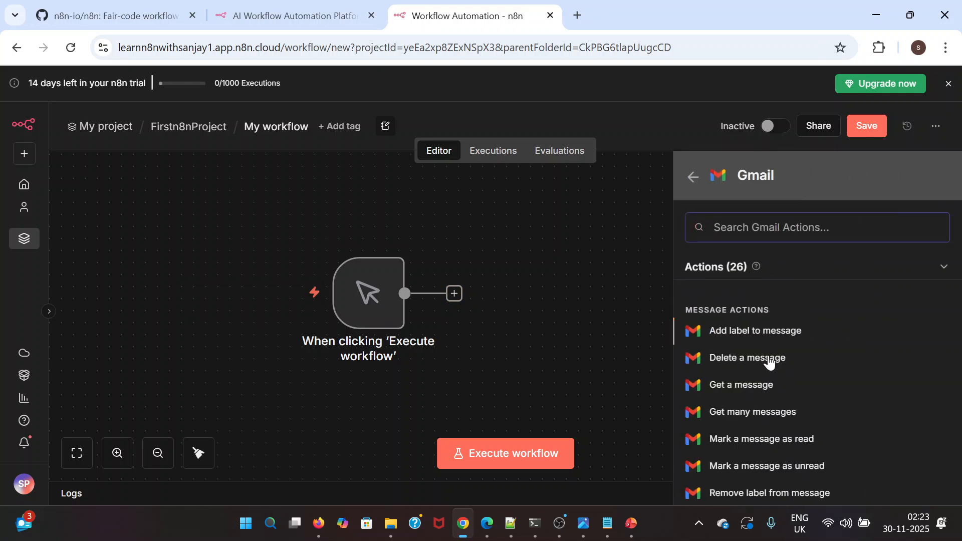
scroll(768, 386, "down", 3)
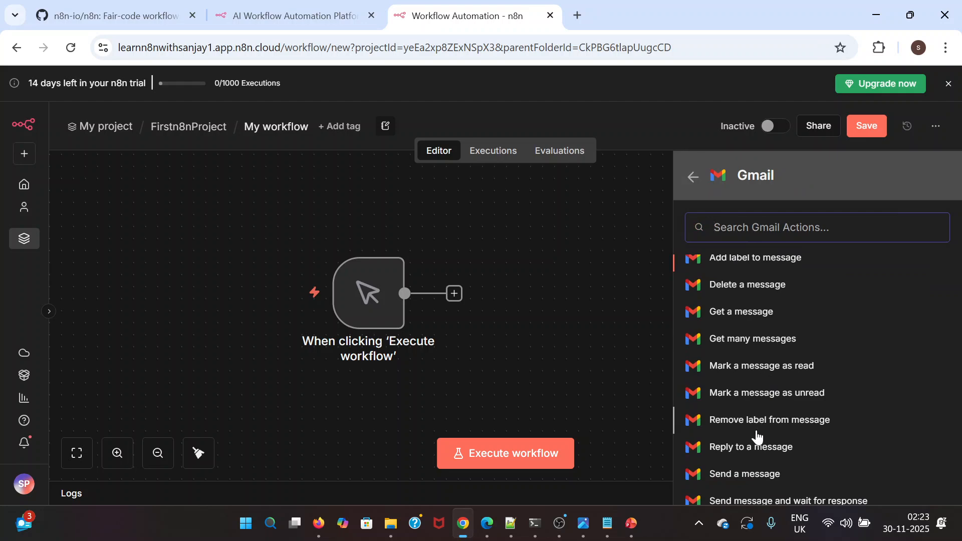
left_click(743, 452)
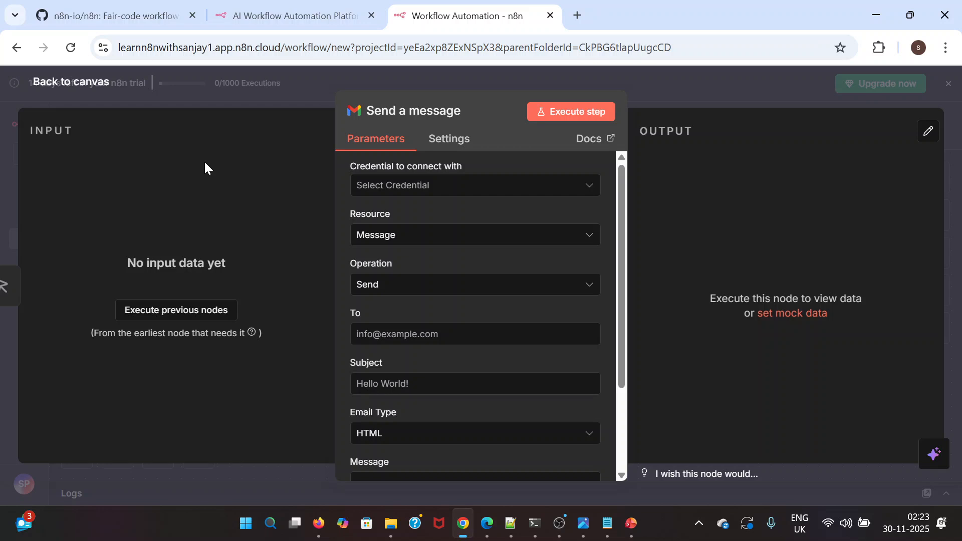
Start a new Gmail credential for the Send a message node and review its OAuth2 connection options
left_click(588, 186)
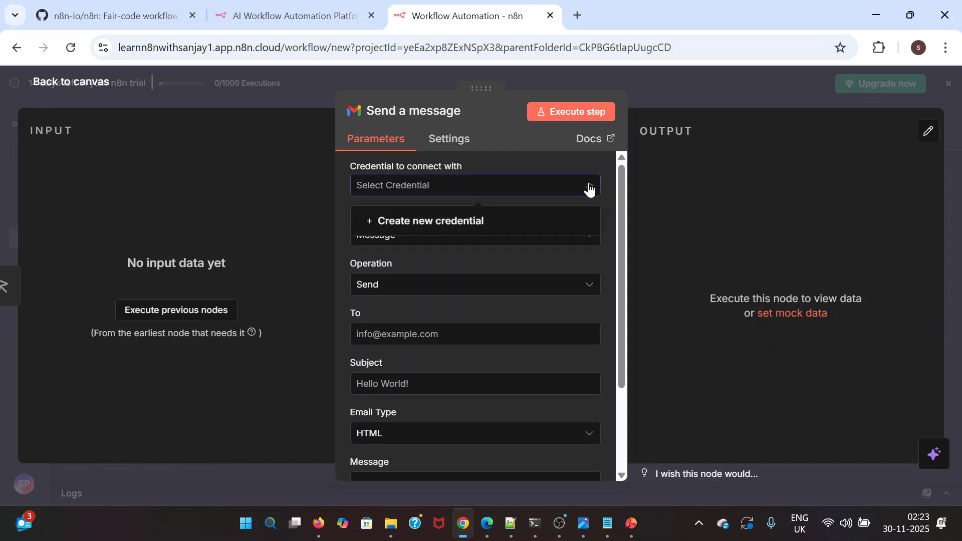
left_click(453, 221)
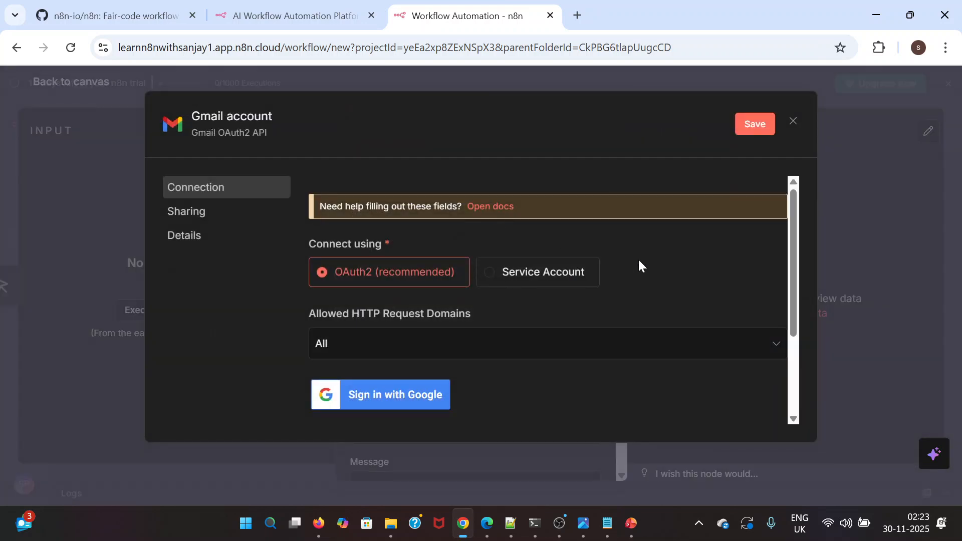
scroll(681, 282, "down", 2)
scroll(681, 282, "up", 2)
scroll(669, 278, "down", 2)
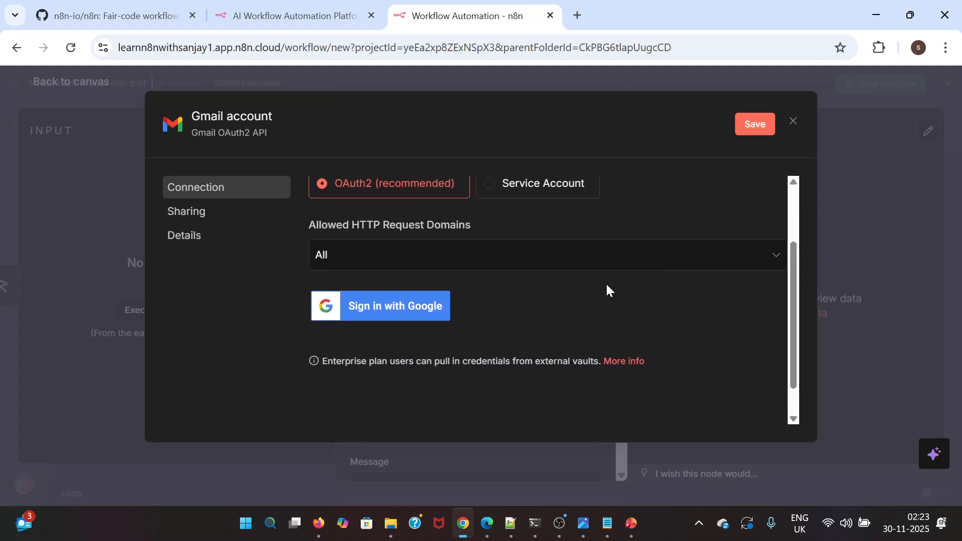
scroll(606, 289, "up", 2)
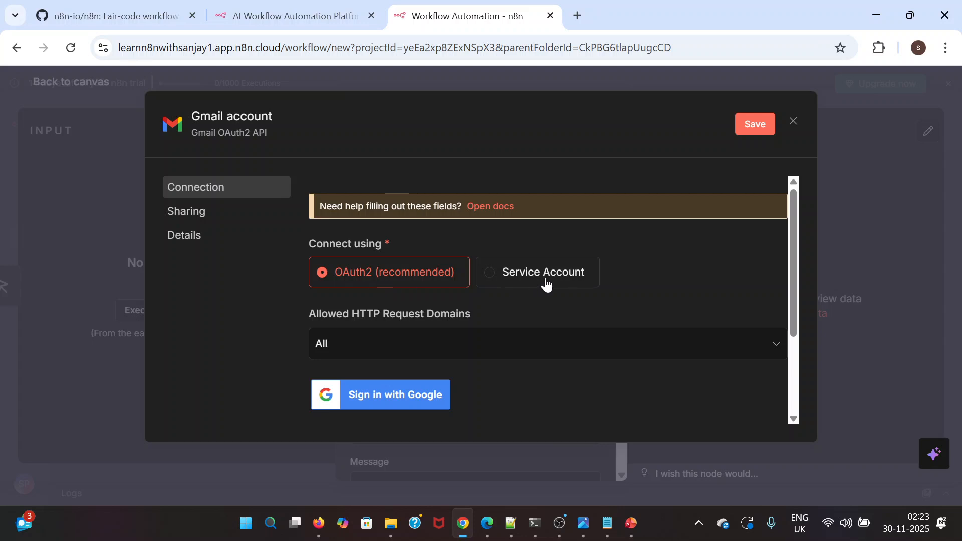
Sign in with Google using the n8n practice account and grant n8n.cloud access to connect the Gmail credential
left_click(366, 397)
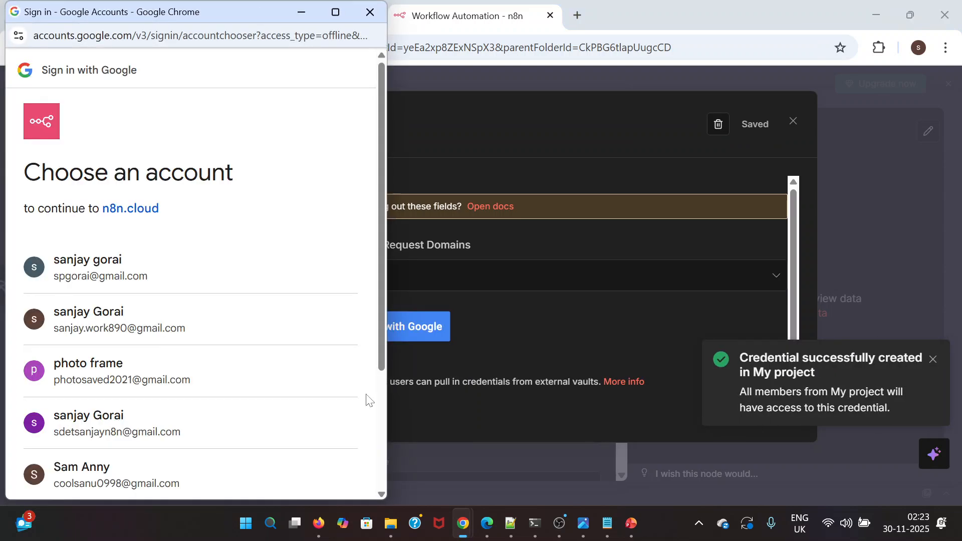
scroll(208, 367, "down", 2)
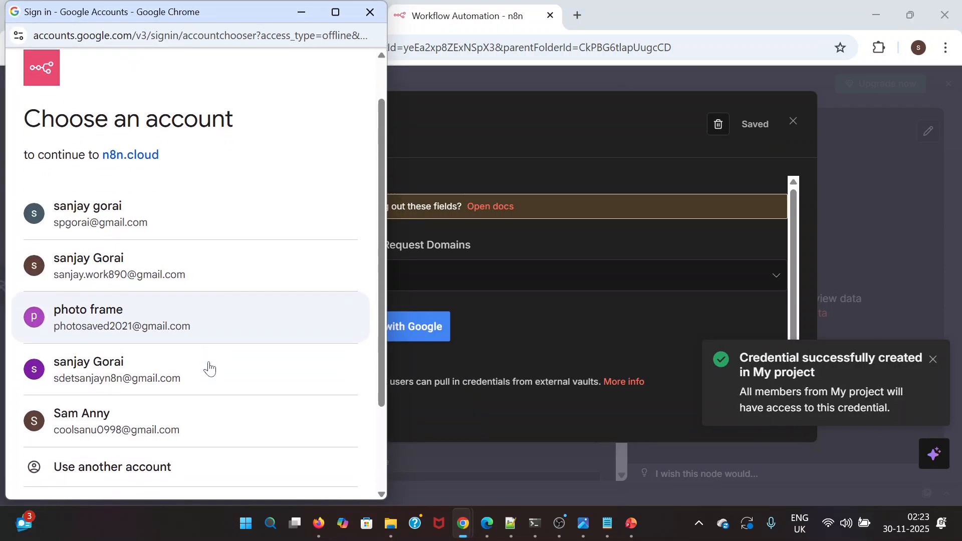
scroll(210, 369, "up", 1)
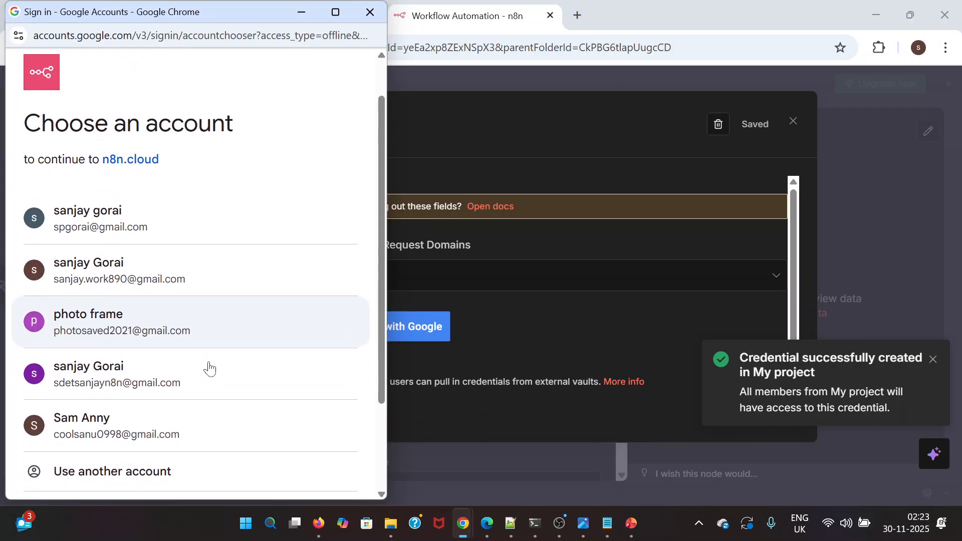
left_click(158, 383)
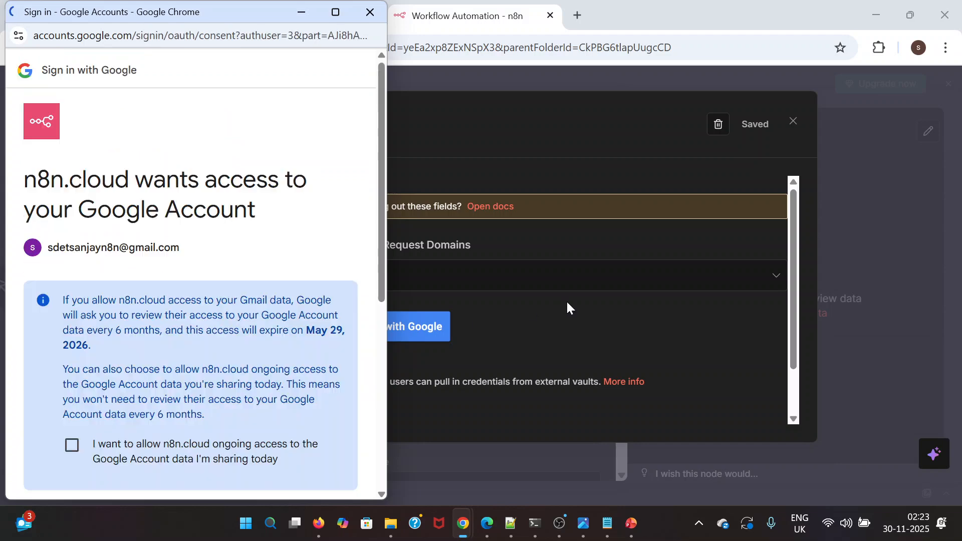
scroll(236, 349, "down", 3)
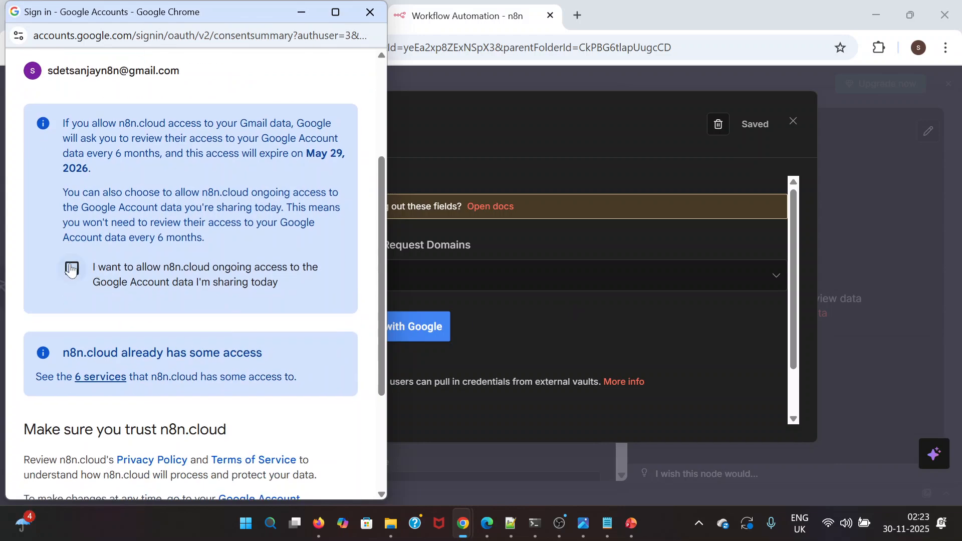
scroll(95, 314, "down", 3)
left_click(281, 415)
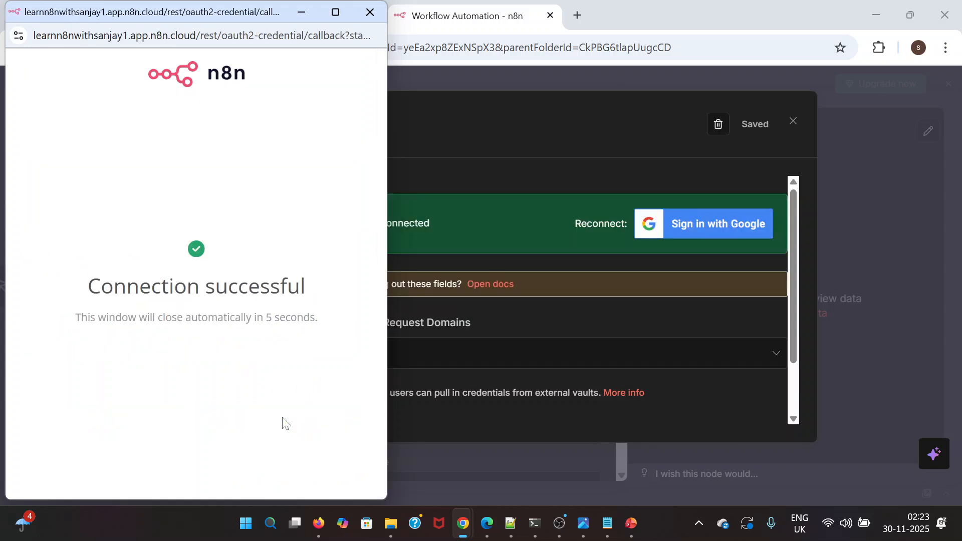
Dismiss the Google connection window and the trial extension notice, and return from the Gmail credential to the Send a message node
left_click(300, 13)
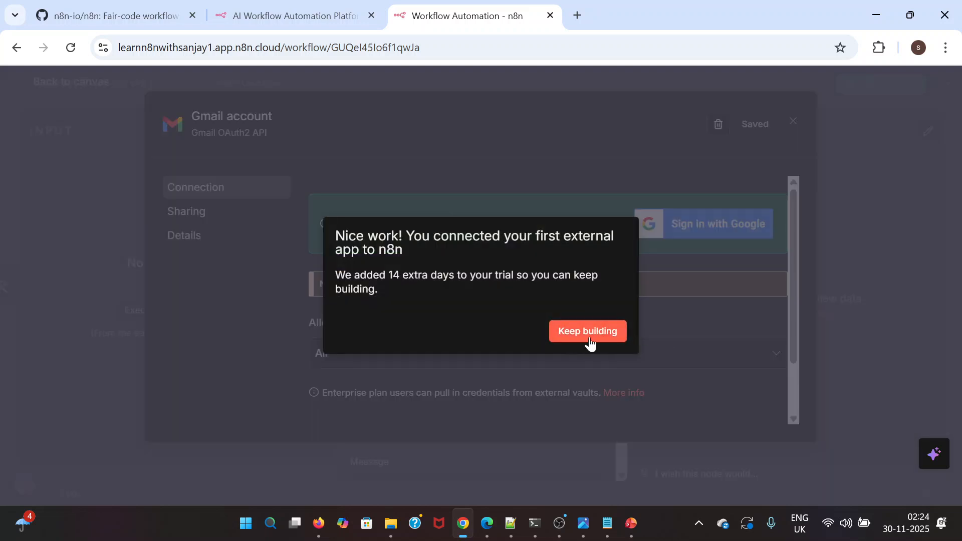
left_click(596, 339)
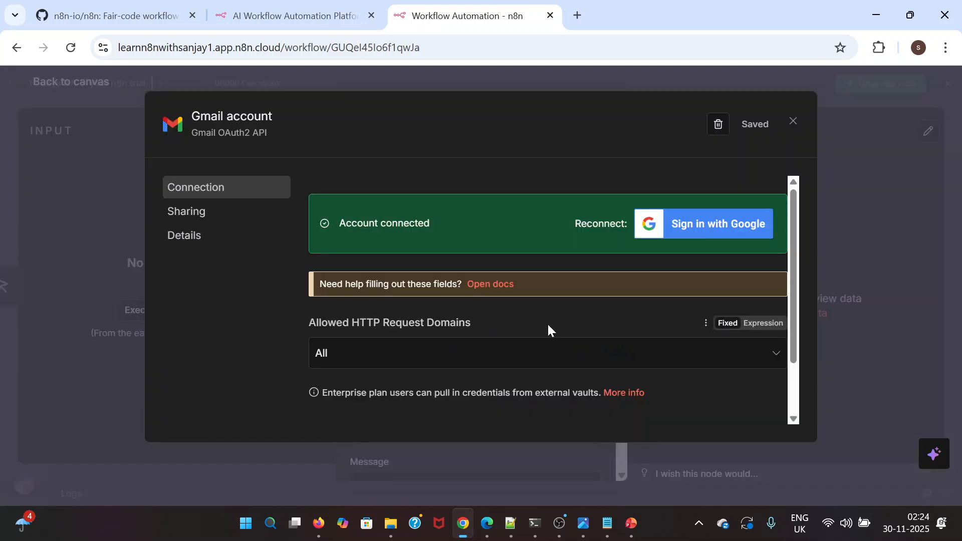
scroll(546, 329, "down", 2)
scroll(659, 240, "up", 2)
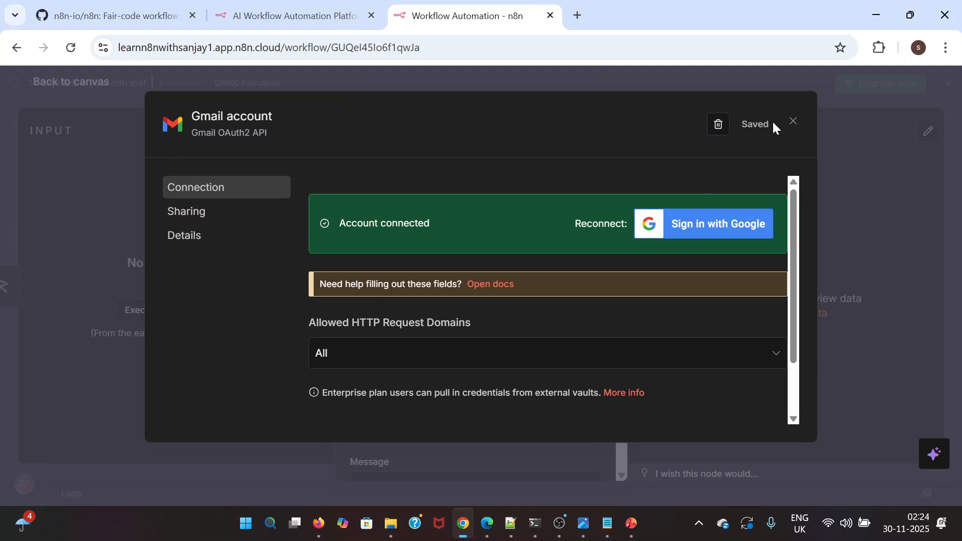
left_click(791, 122)
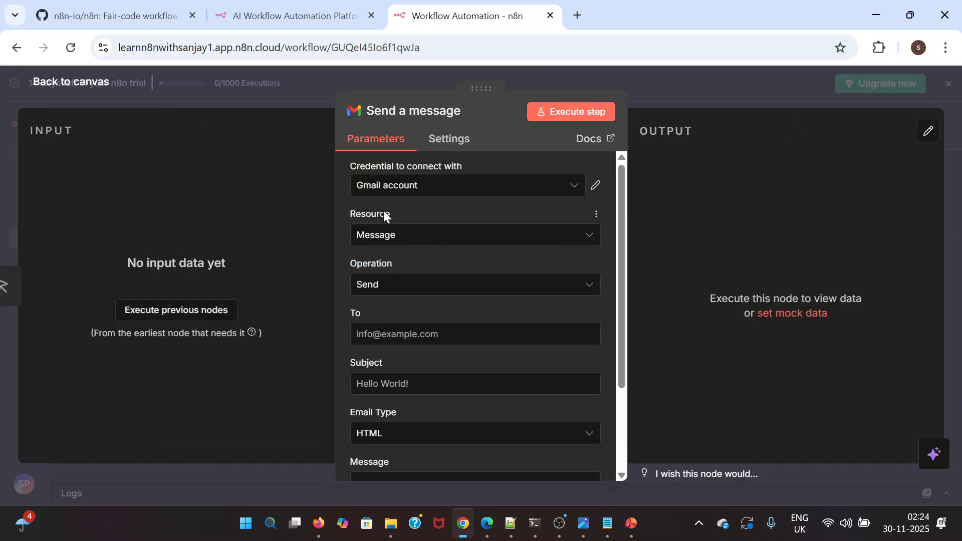
Review the Resource and Operation choices of the Gmail node, choosing Message as the resource and Send as the operation
left_click(413, 236)
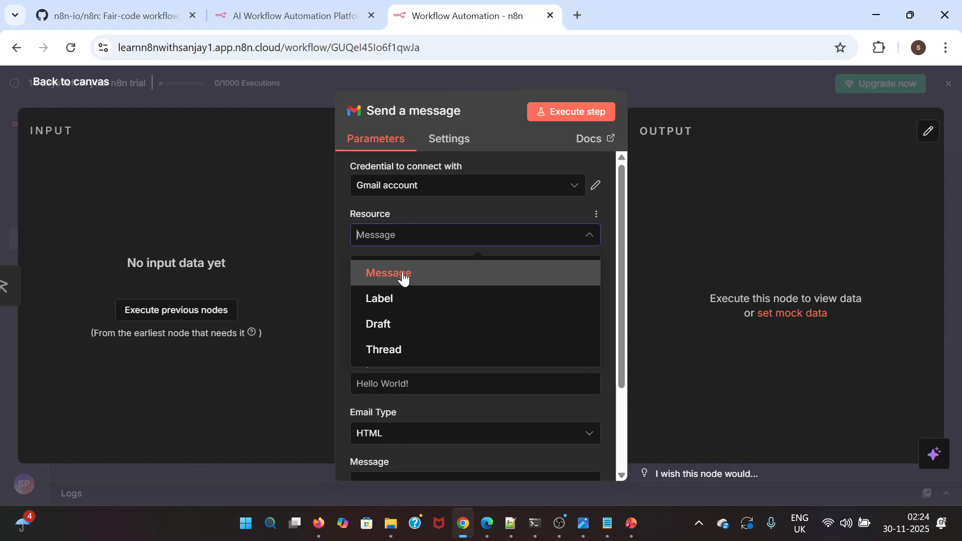
left_click(403, 279)
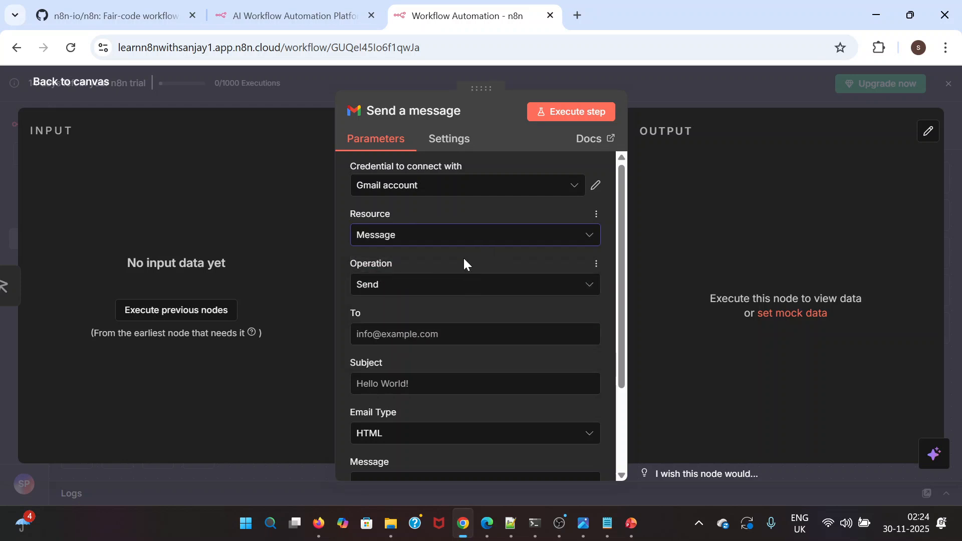
scroll(483, 265, "down", 1)
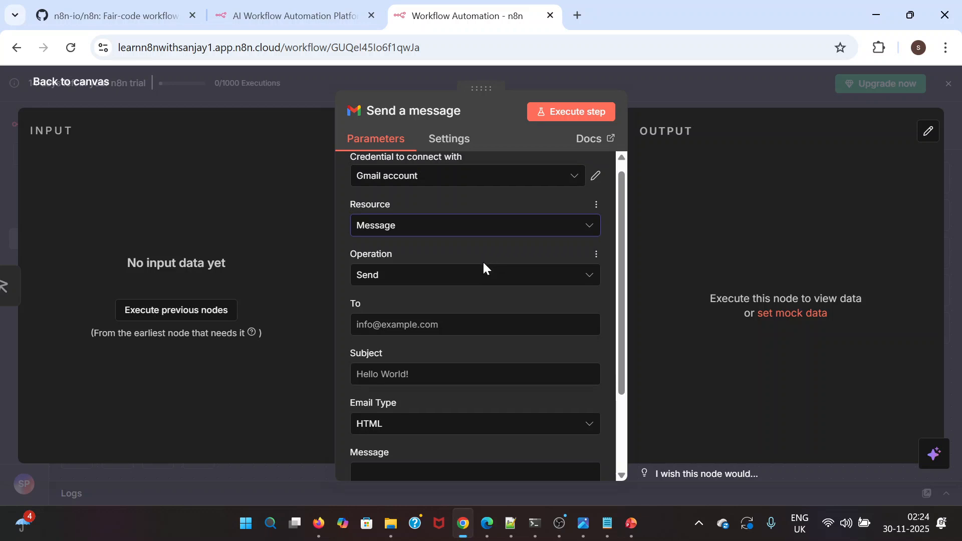
left_click(461, 260)
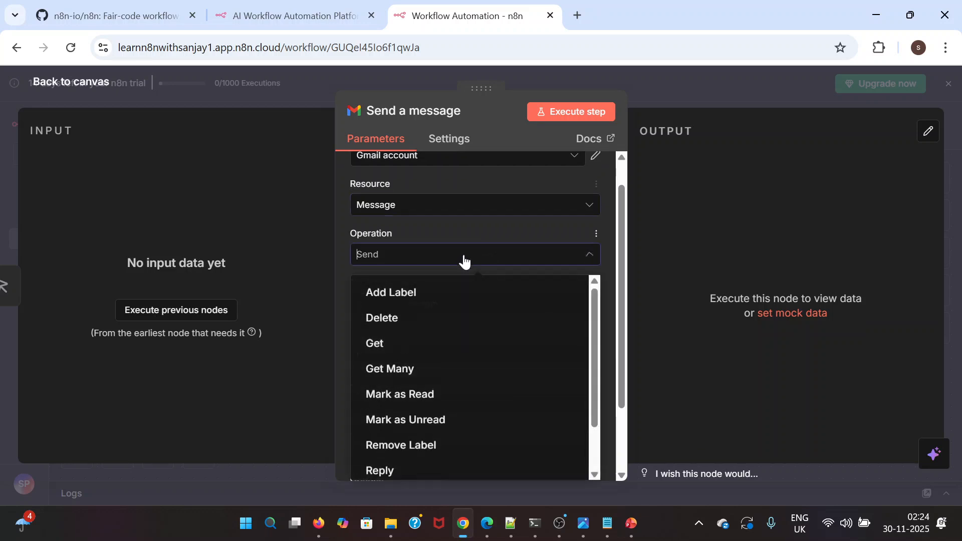
scroll(446, 363, "up", 1)
scroll(446, 363, "down", 2)
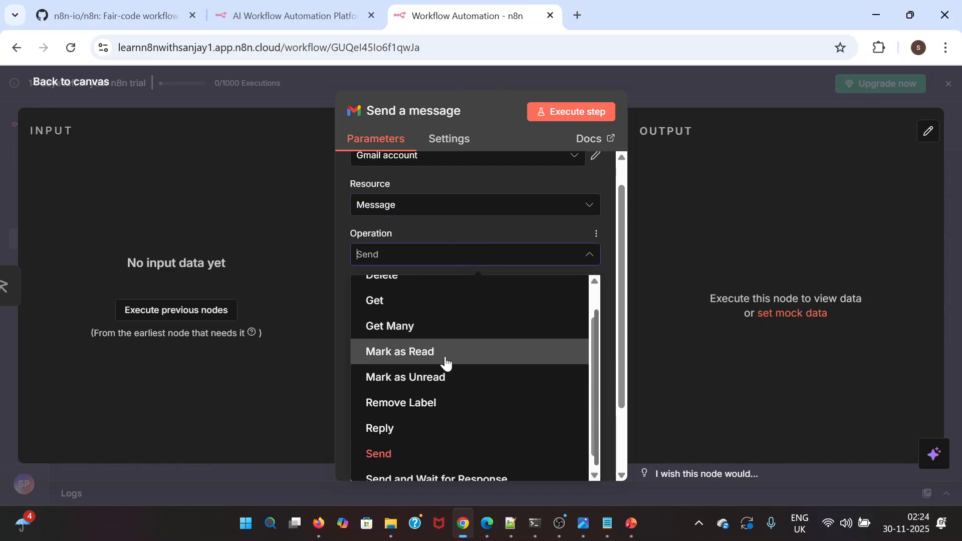
scroll(445, 363, "up", 2)
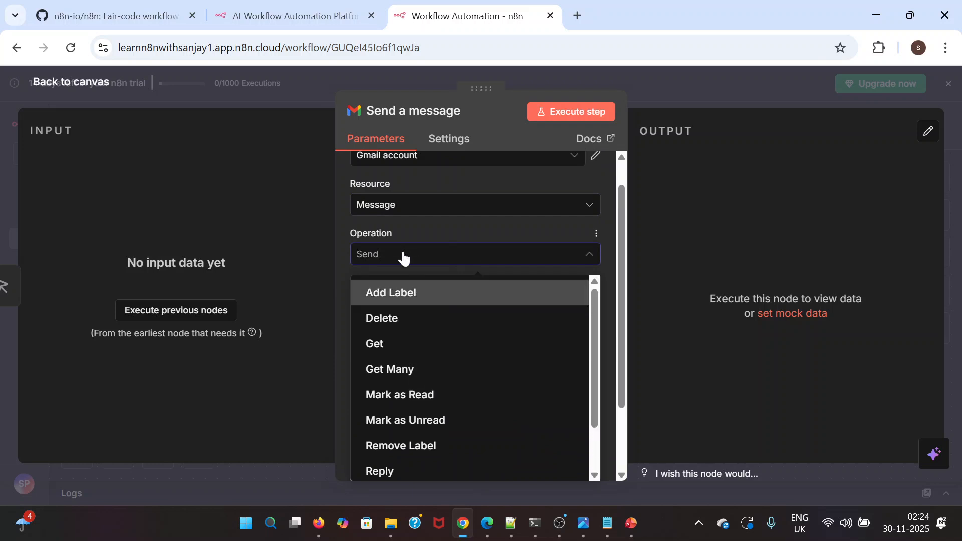
scroll(430, 358, "down", 2)
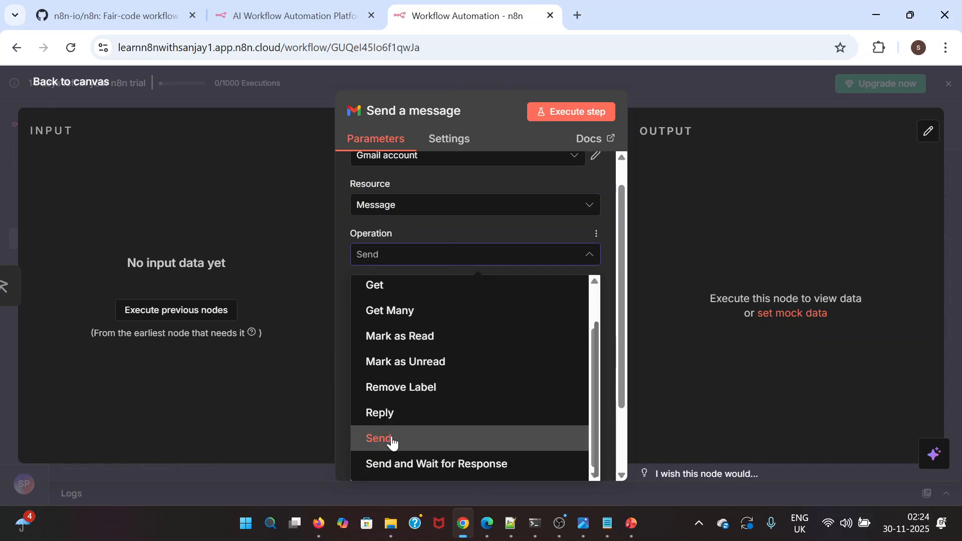
scroll(419, 311, "up", 2)
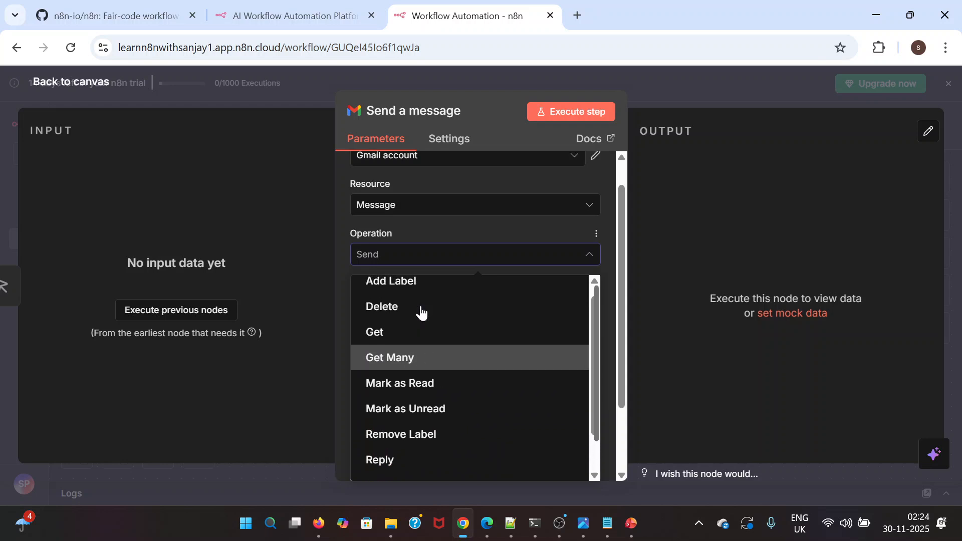
scroll(421, 312, "down", 2)
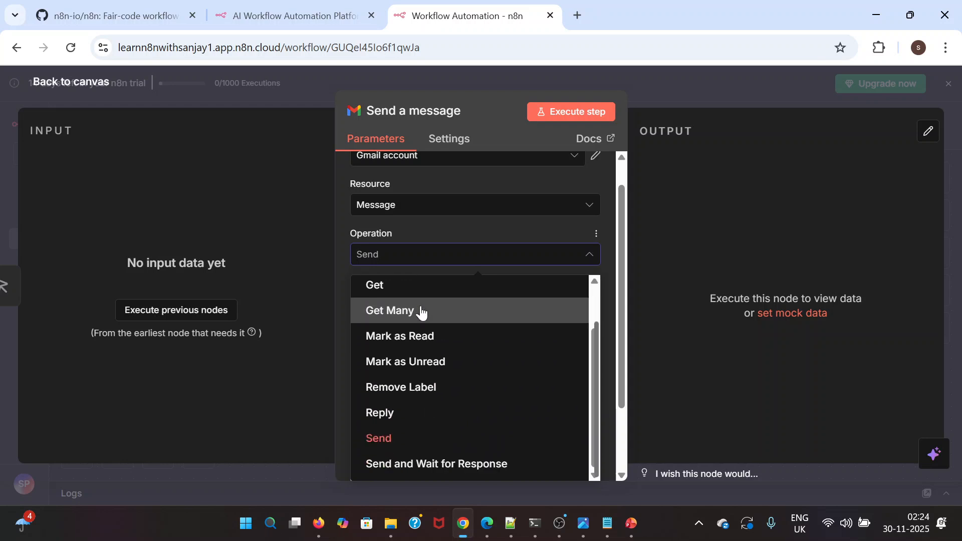
left_click(387, 439)
Look up the recipient among the signed-in Google accounts in a new browser tab and enter the recipient's e-mail address in To
left_click(450, 307)
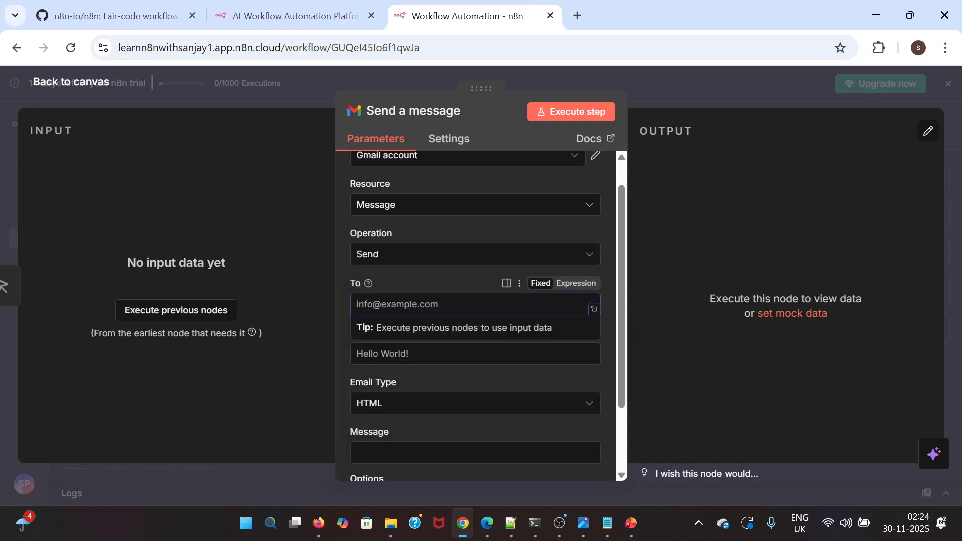
left_click(582, 15)
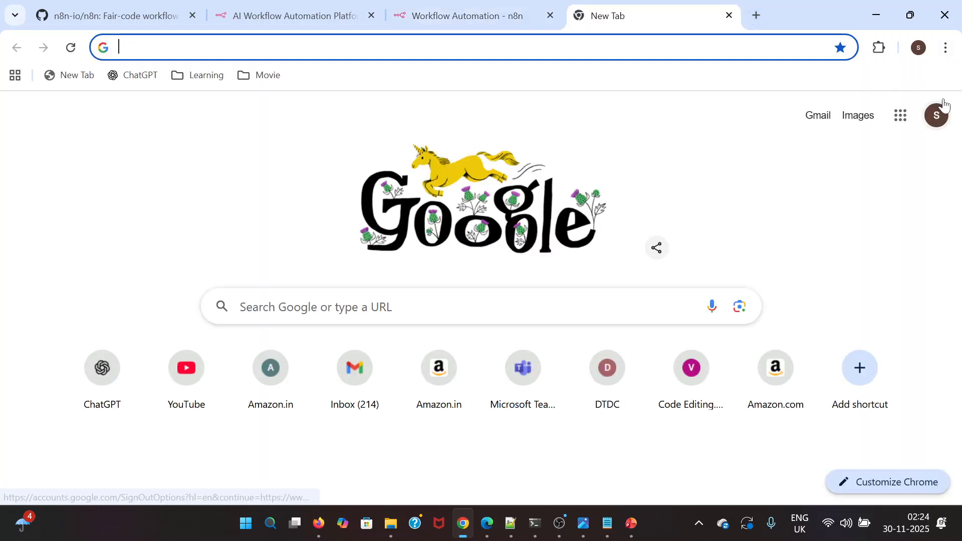
left_click(939, 116)
scroll(781, 401, "down", 3)
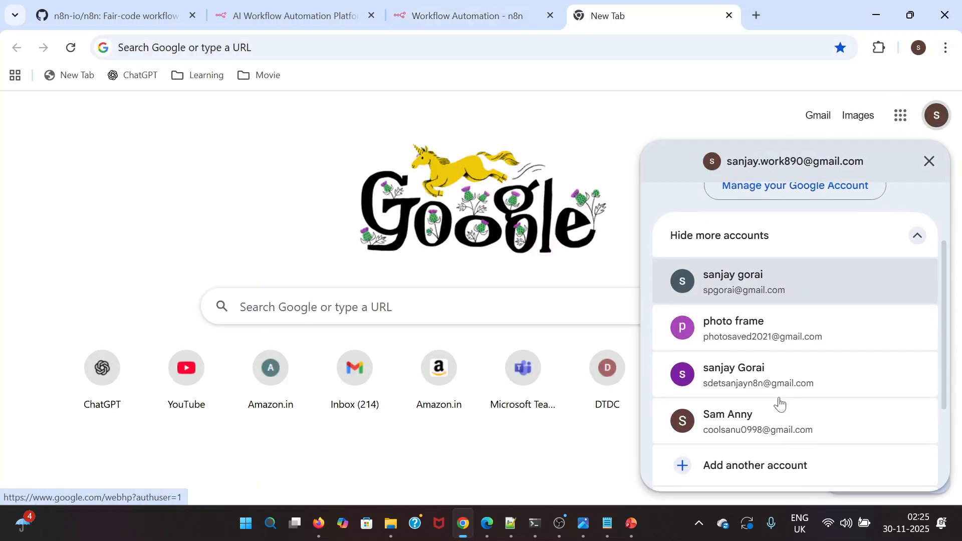
scroll(799, 408, "down", 1)
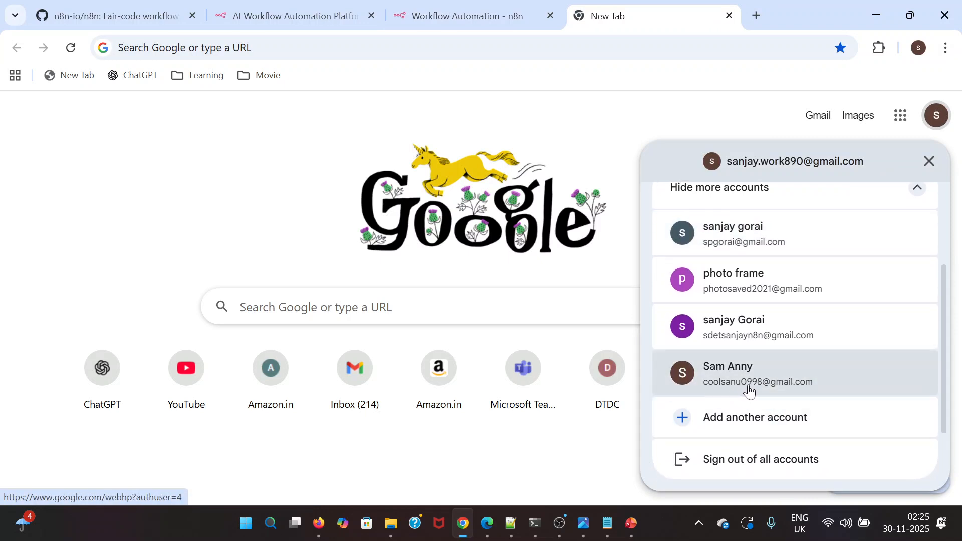
left_click(481, 11)
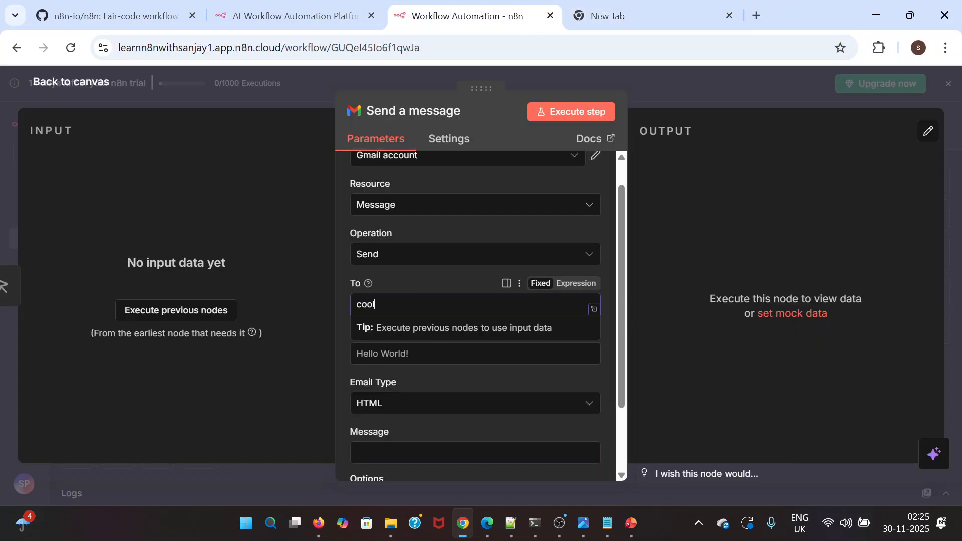
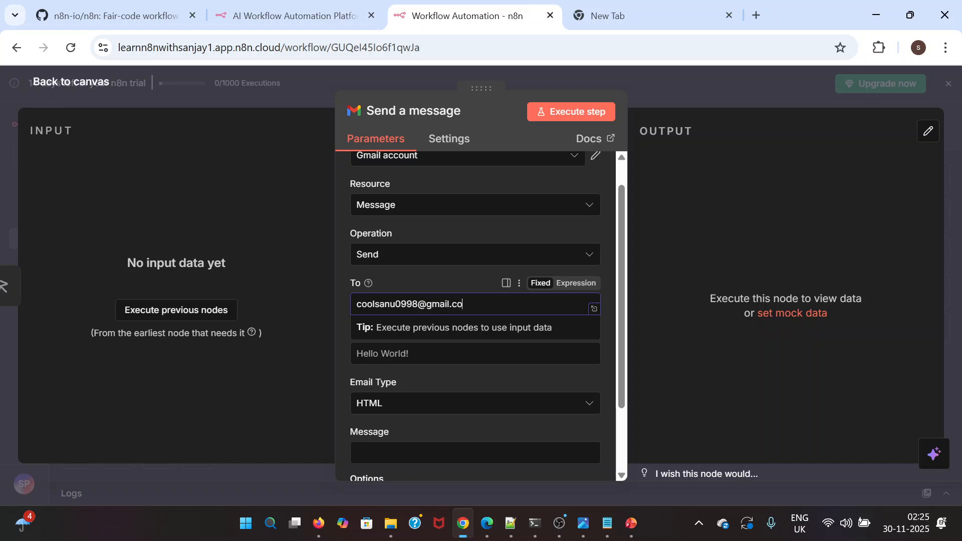
left_click(663, 338)
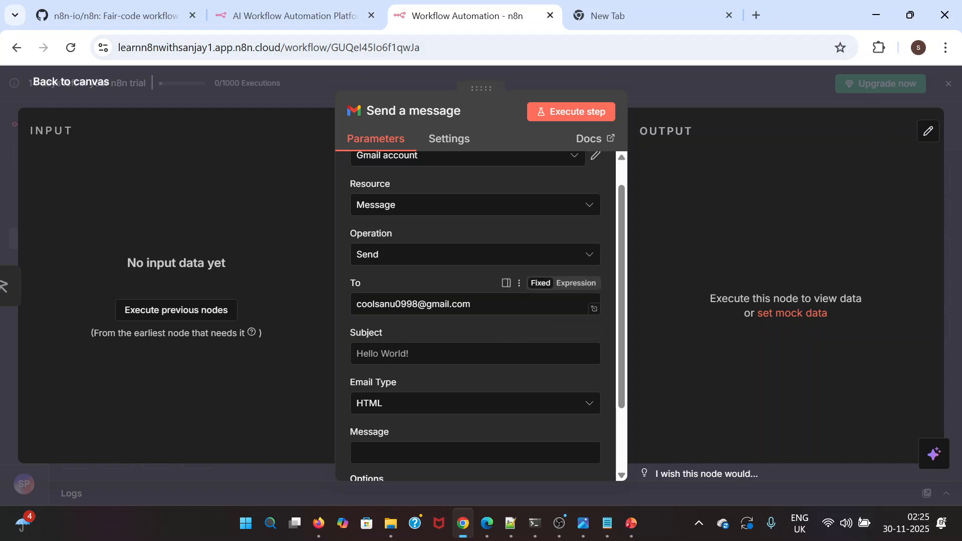
Set the email subject to "Hello from n8n" and choose HTML as the email type
left_click(415, 354)
type("Hello from N8n")
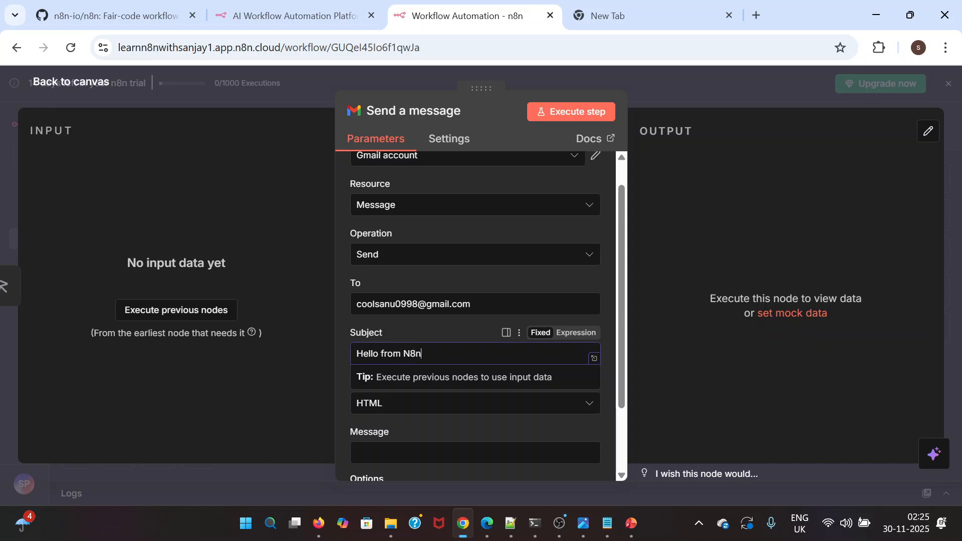
type("8")
scroll(449, 383, "down", 2)
left_click(658, 349)
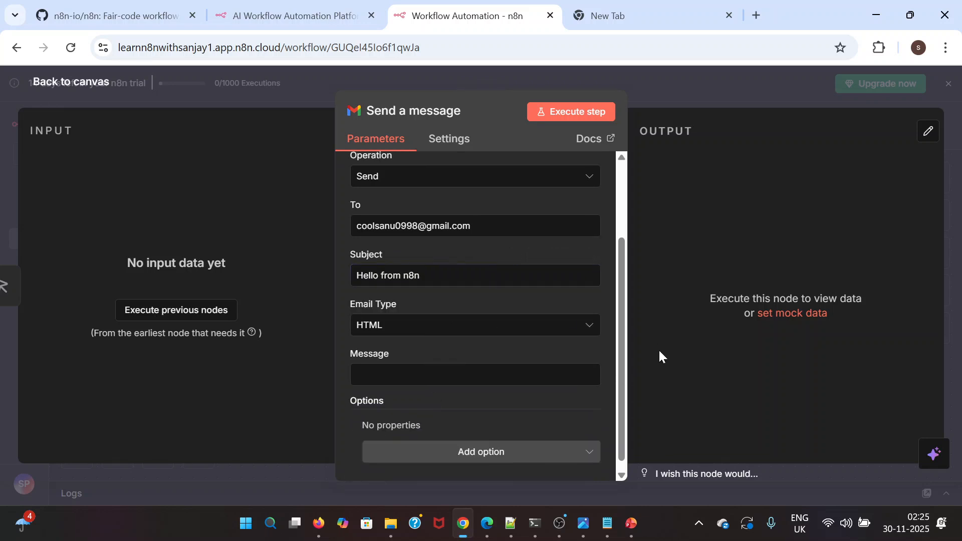
left_click(395, 329)
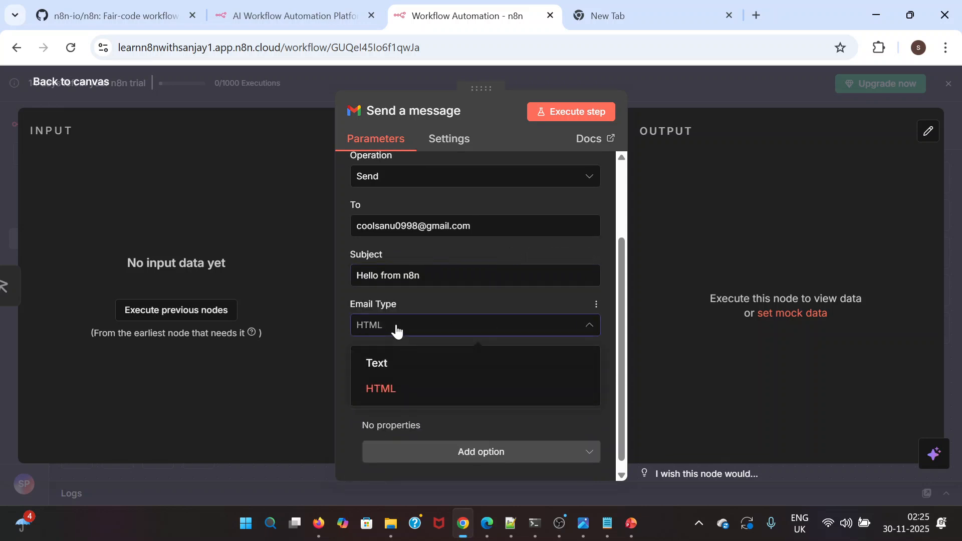
left_click(400, 389)
Enter the message body "Hello, I am comimg from n8n !! Hope you are doing well"
left_click(400, 383)
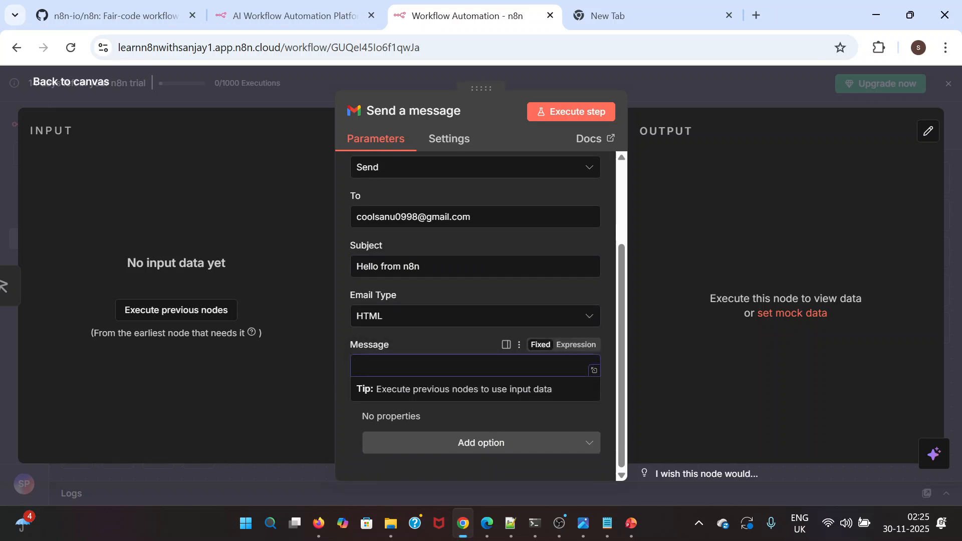
left_click(664, 383)
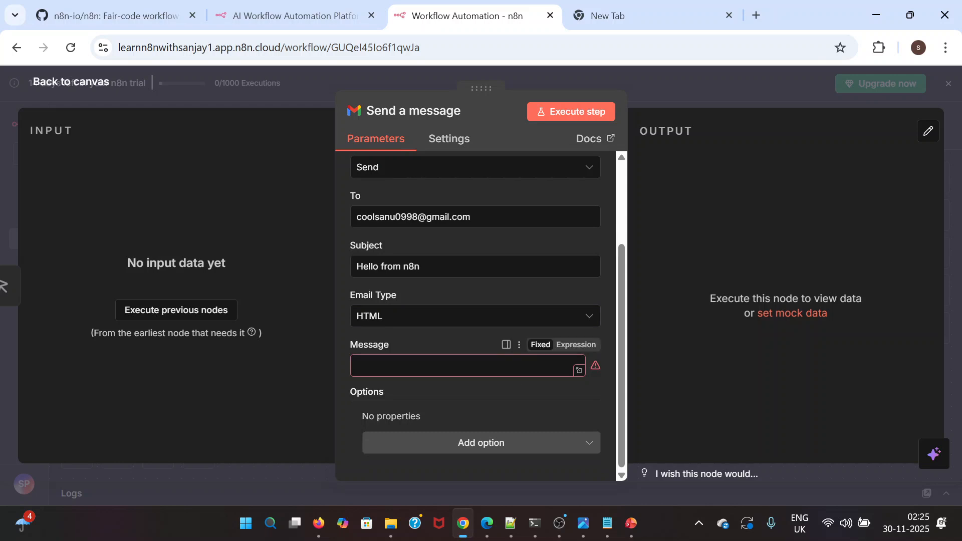
left_click(521, 367)
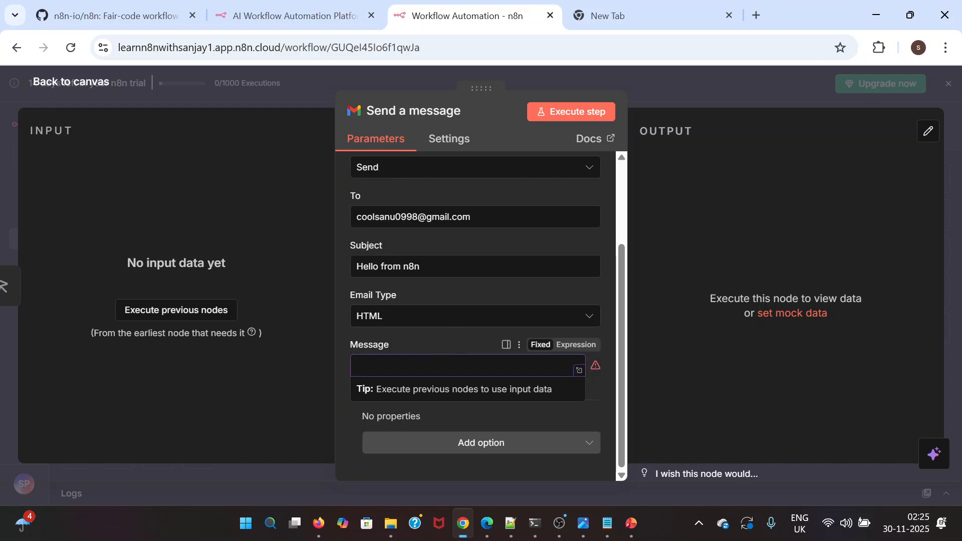
type("h")
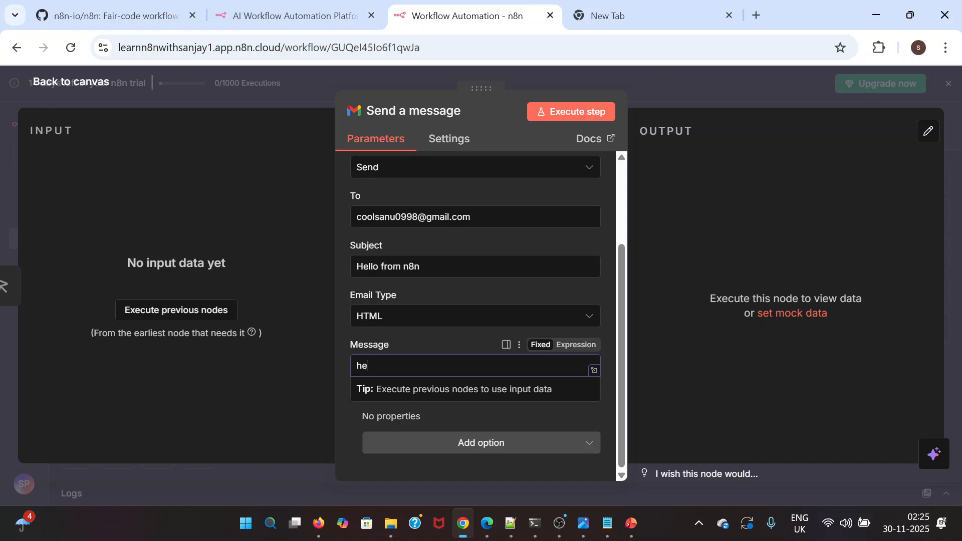
type("el")
key("BackSpace")
key("BackSpace")
key("BackSpace")
type("Hello, I am comimg from n8n")
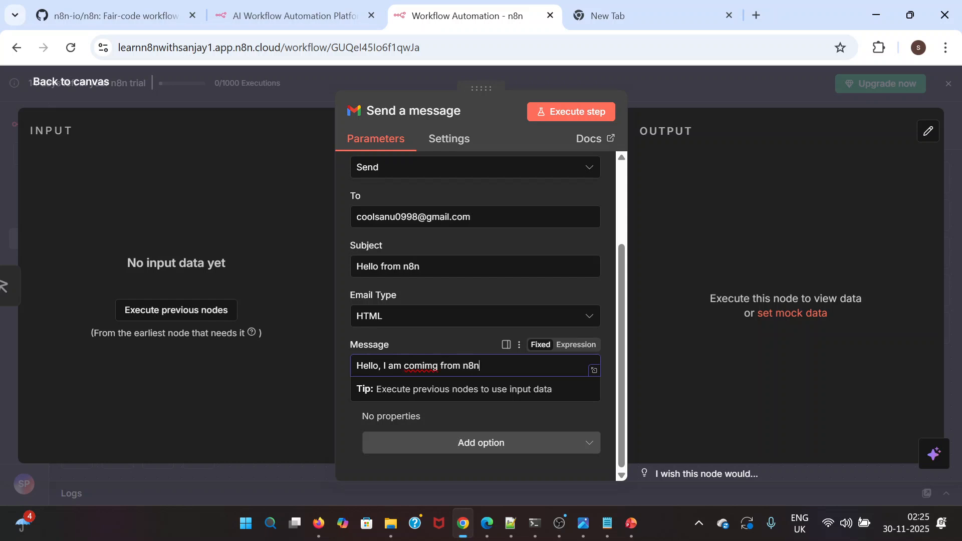
type(" !! Hope you are doing well")
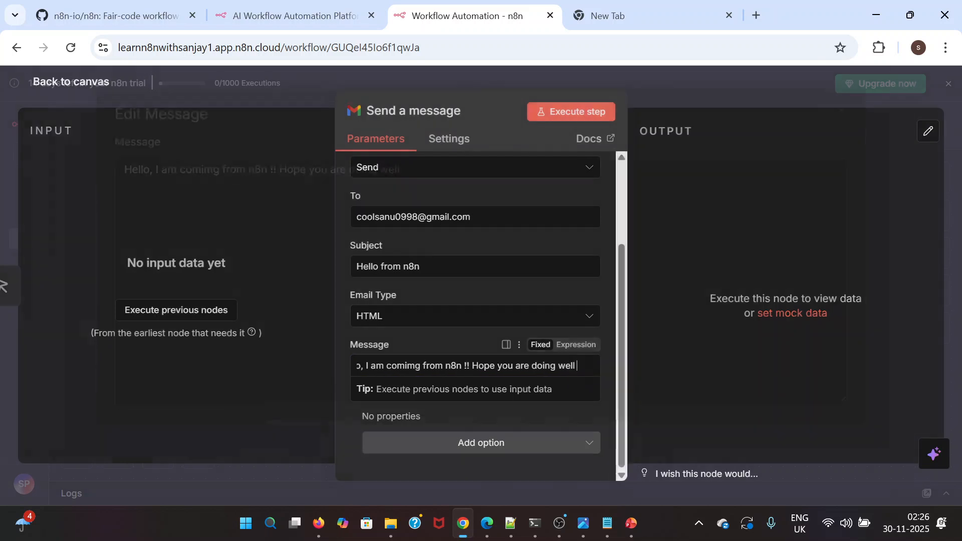
In the expanded message editor, add line breaks after "Hello," and before "!!", and sign the message with the sender's first name below
left_click(594, 372)
left_click(274, 182)
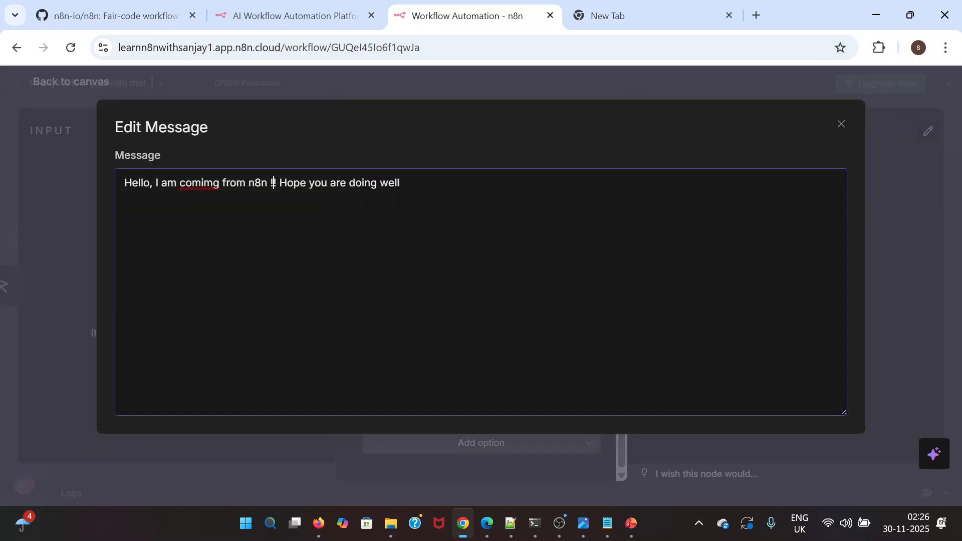
key("Return")
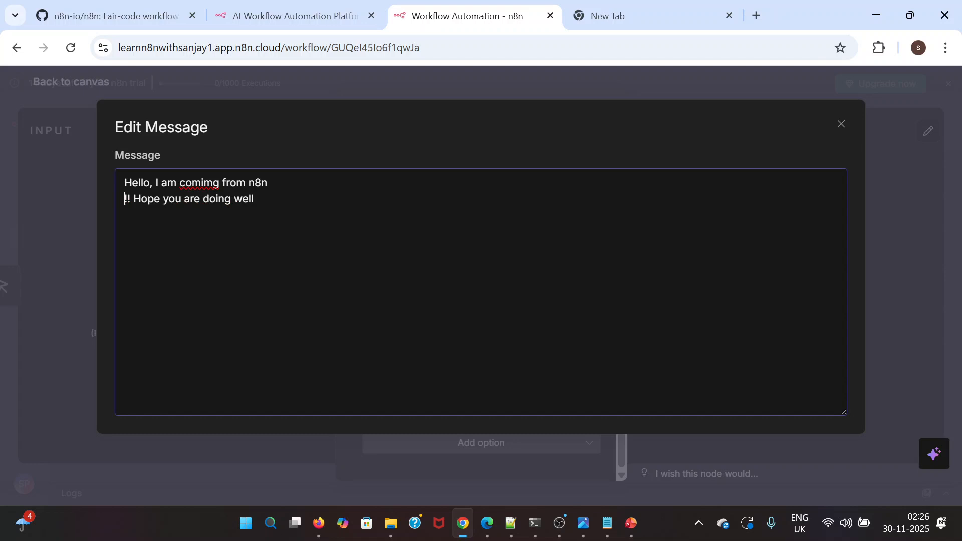
key("Return")
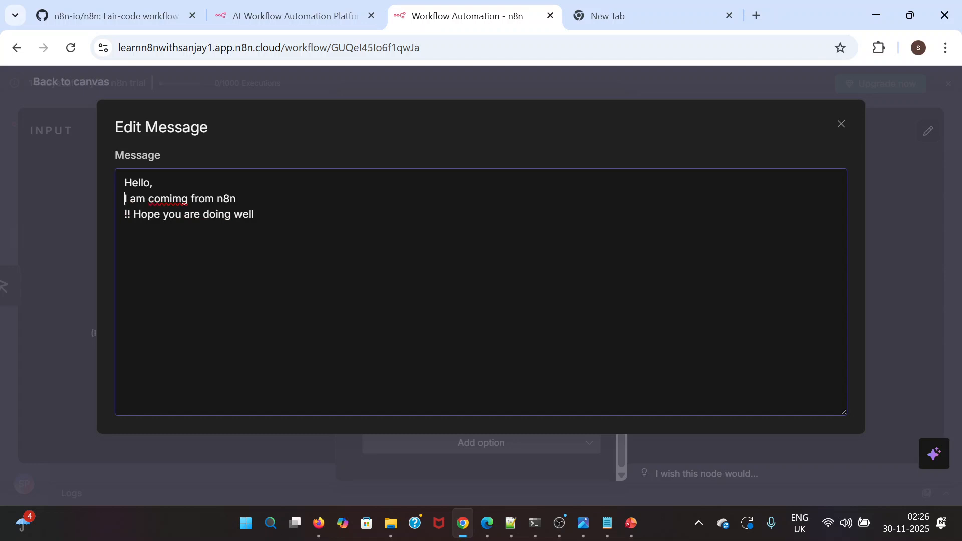
key("Return")
type("Sanjay")
left_click(842, 125)
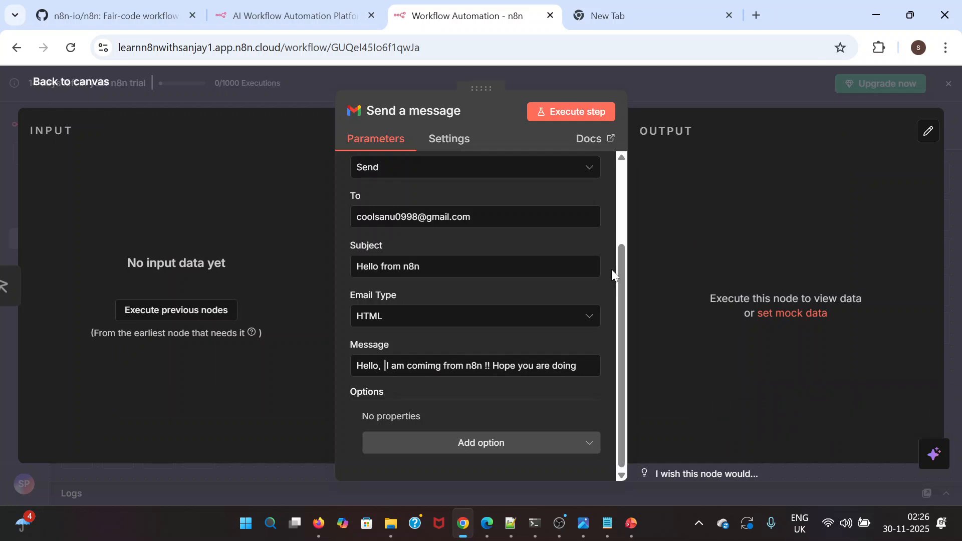
Review the additional options available for the Send a message node
left_click_drag(622, 280, 622, 305)
left_click(480, 444)
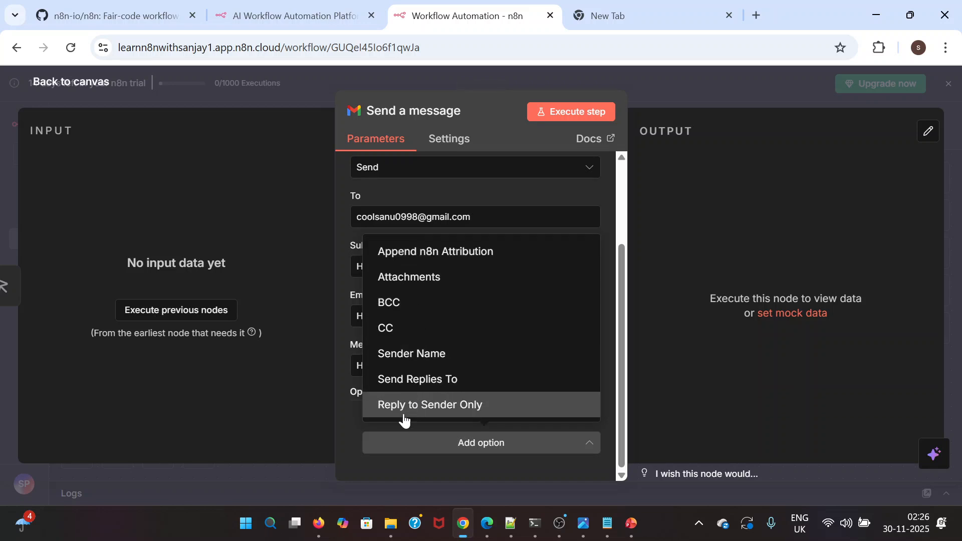
left_click(351, 448)
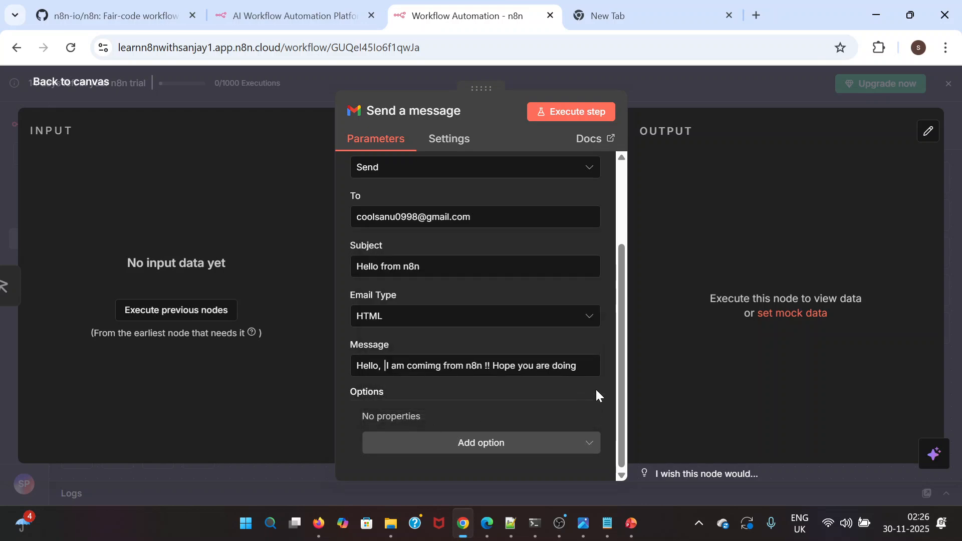
Return to the canvas and execute the workflow from its manual trigger
left_click(44, 85)
mouse_move(275, 301)
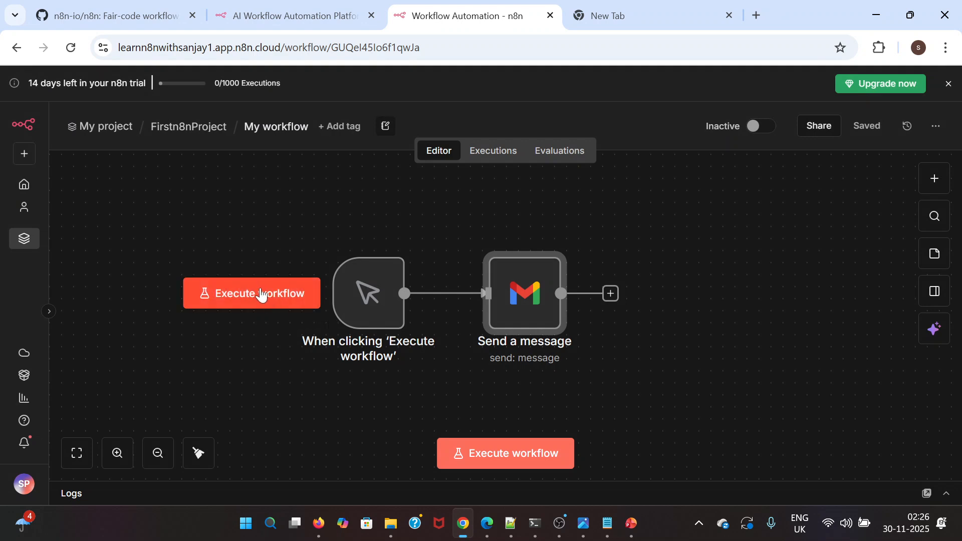
left_click(230, 294)
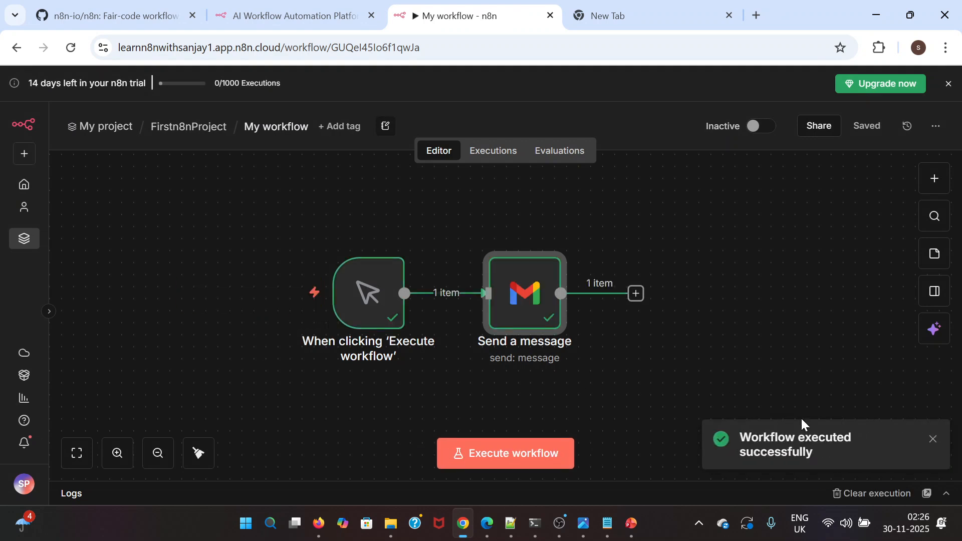
In the spare browser tab, switch to the recipient's Google account and open Gmail
left_click(669, 14)
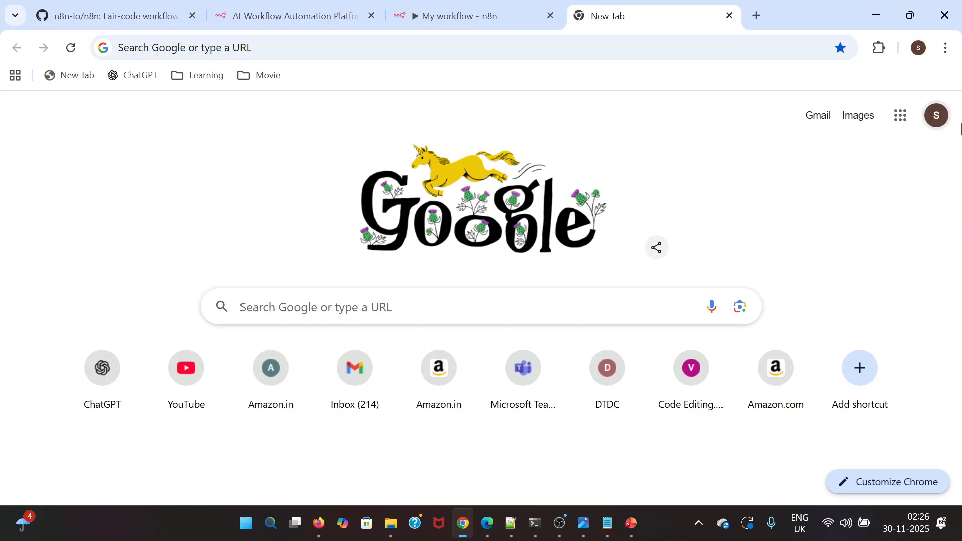
left_click(939, 118)
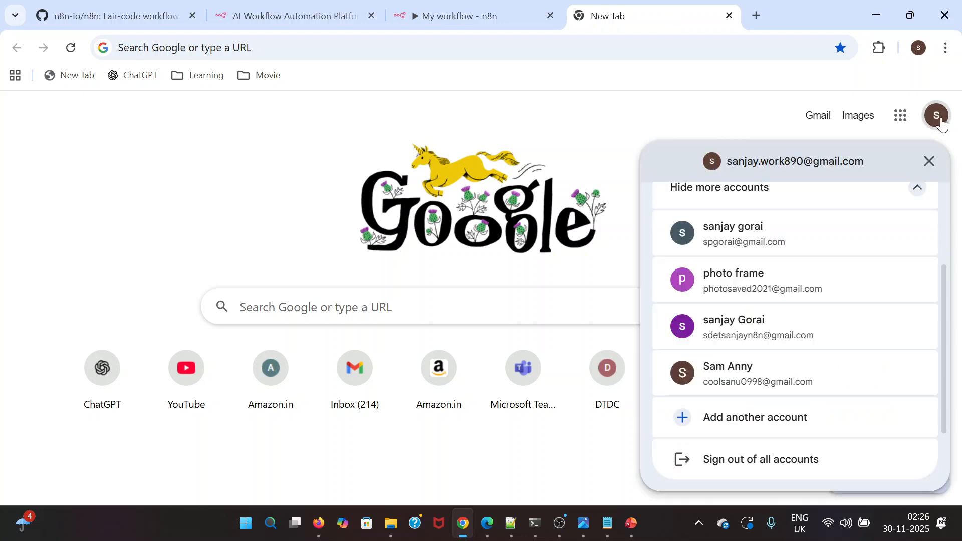
left_click(771, 381)
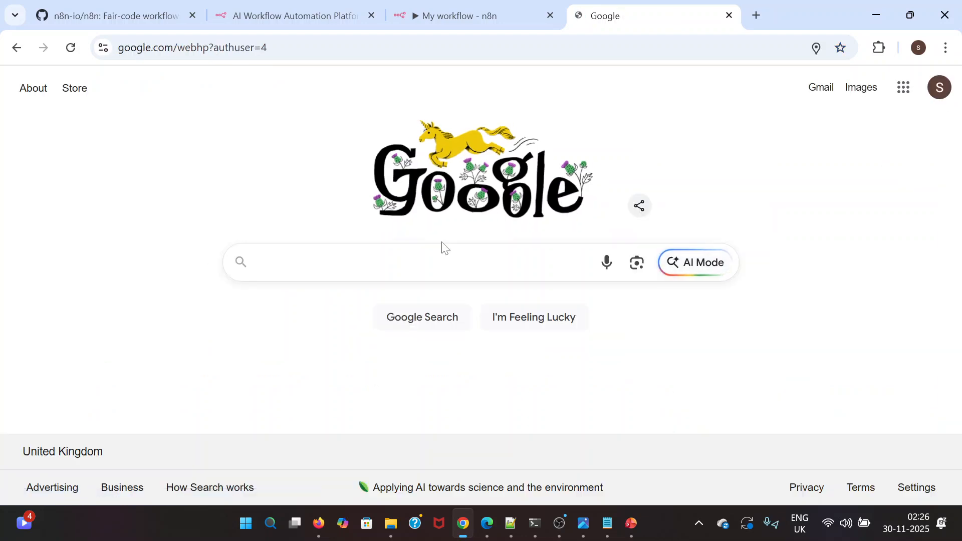
left_click(389, 40)
key("ctrl+a")
type("gmail")
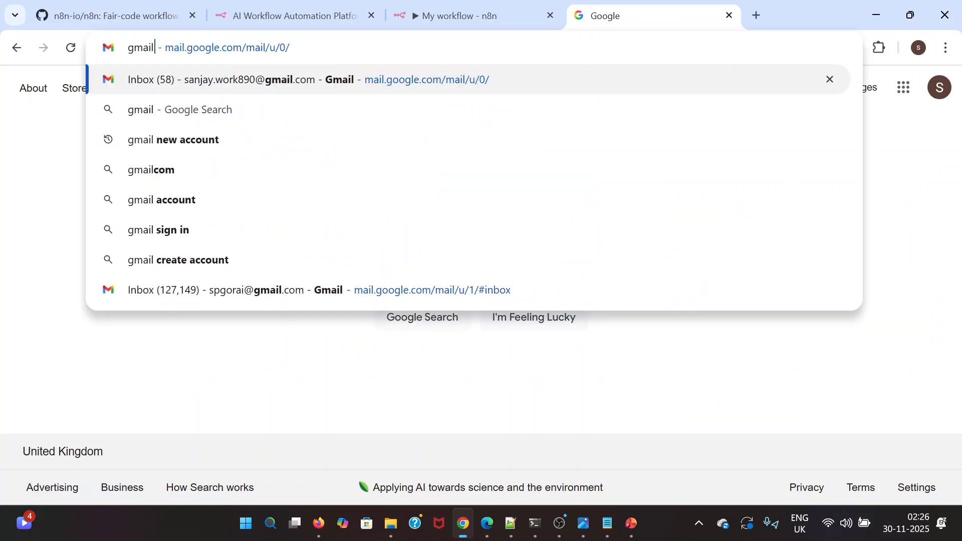
key("Return")
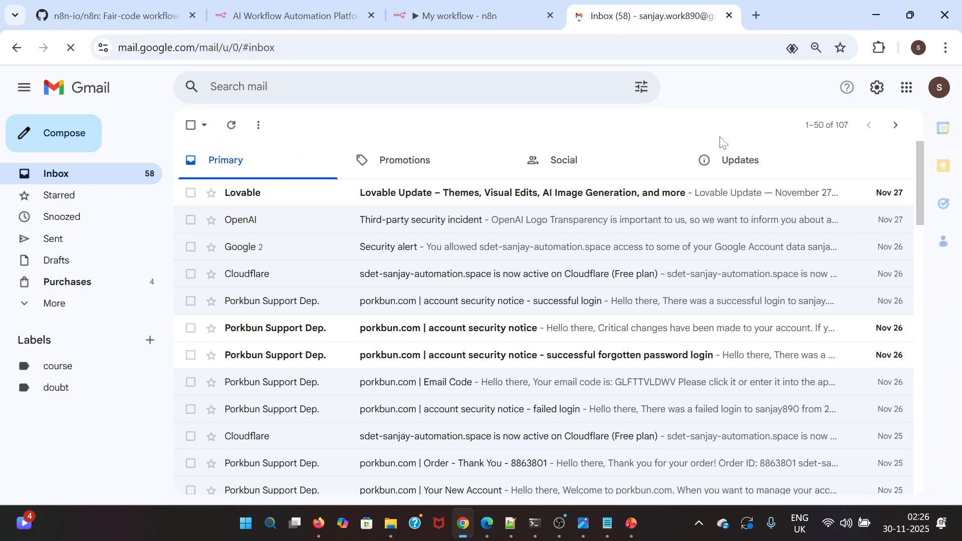
Switch Gmail to the recipient's account and close the tab showing the other account's inbox
left_click(939, 87)
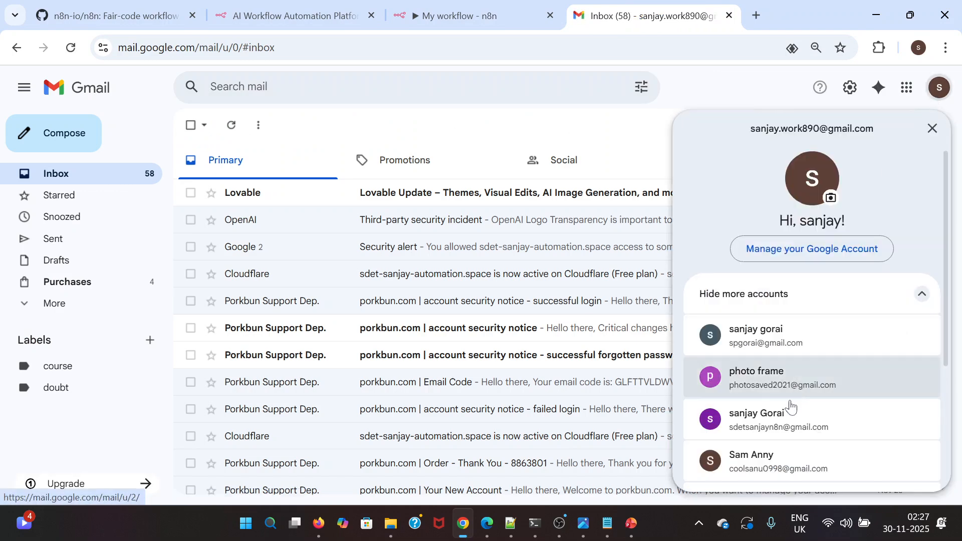
scroll(787, 350, "down", 1)
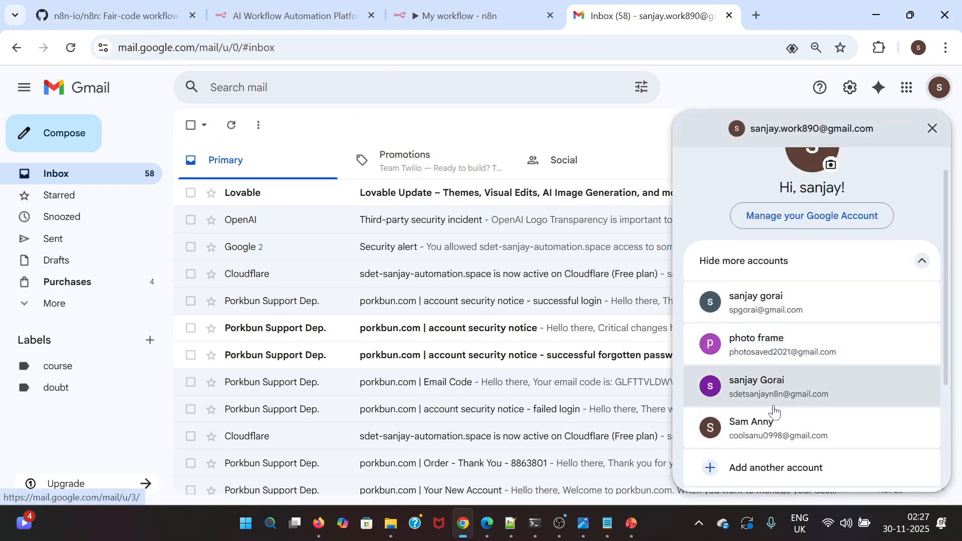
left_click(770, 430)
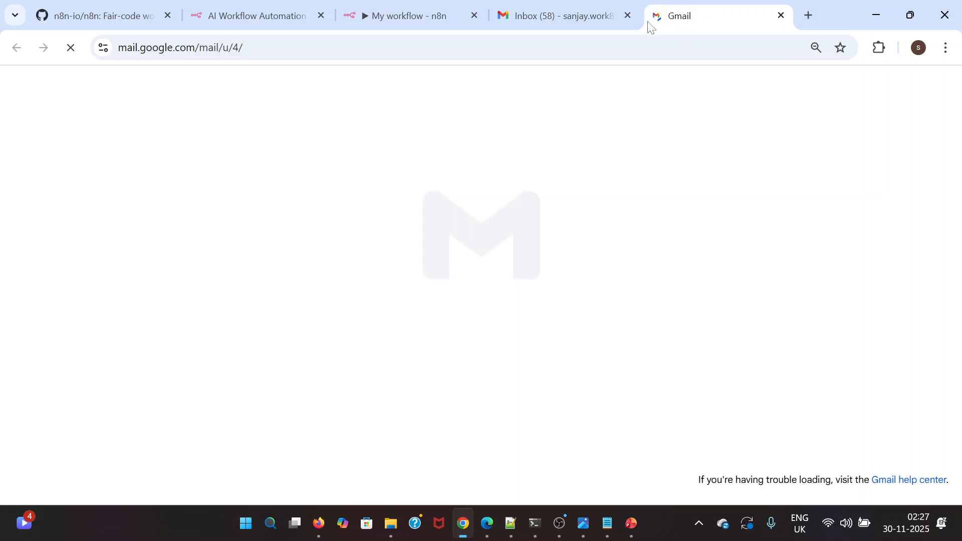
left_click(628, 16)
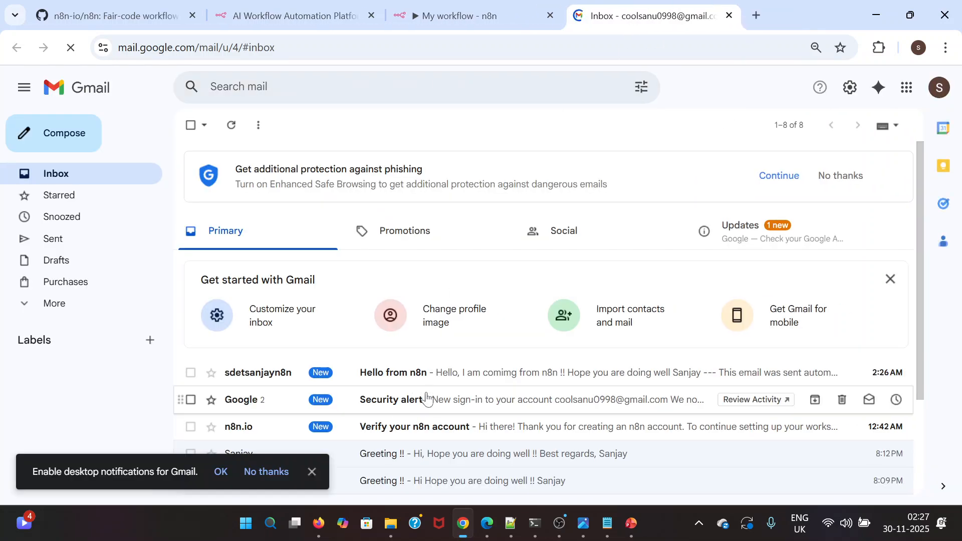
Open the received "Hello from n8n" email and examine the attribution line below its message
left_click(424, 376)
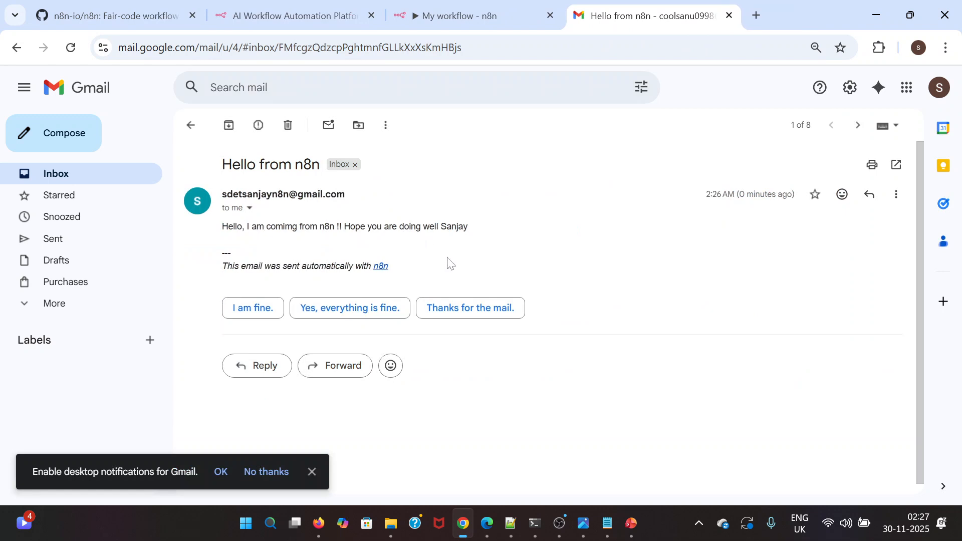
left_click_drag(221, 266, 426, 273)
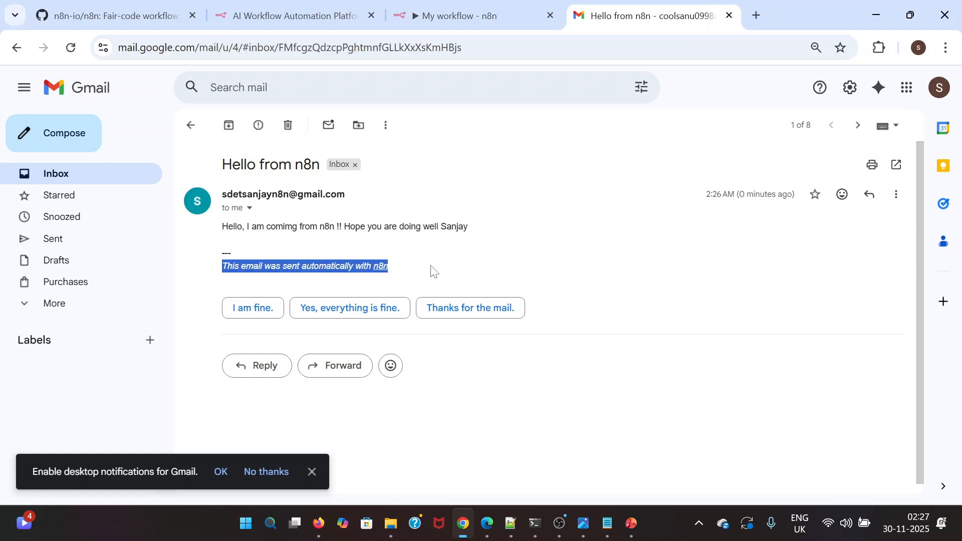
left_click(429, 271)
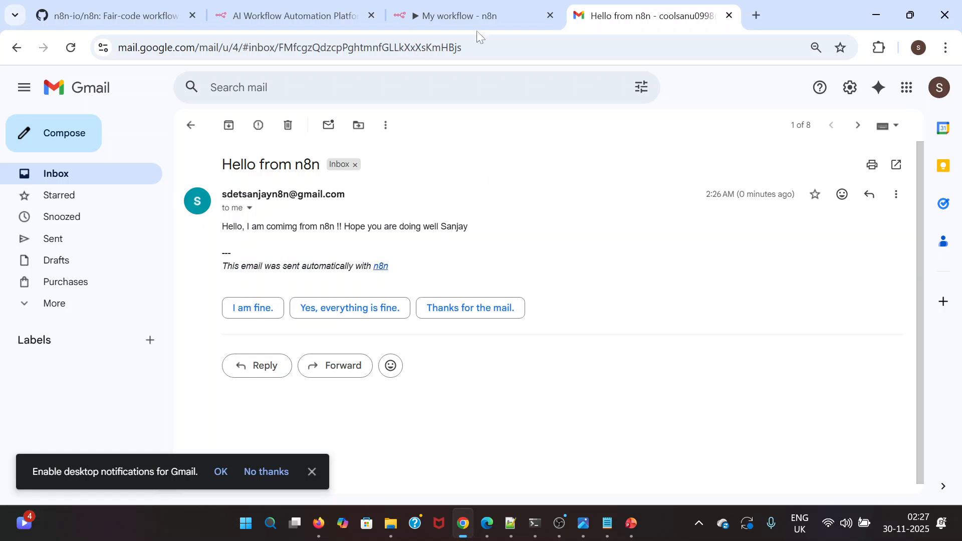
In the workflow's Send a message node, add the Append n8n Attribution option, turn it off and save the workflow
left_click(453, 15)
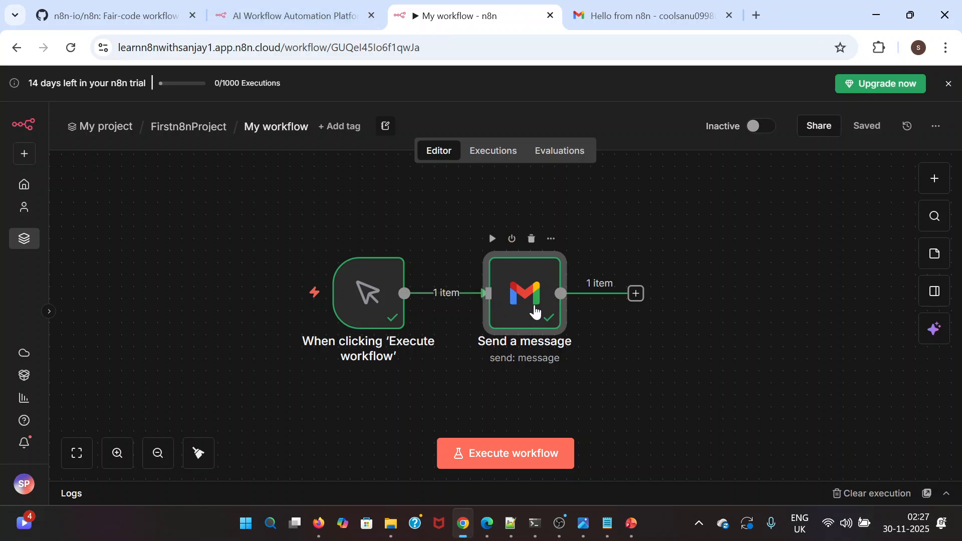
double_click(532, 300)
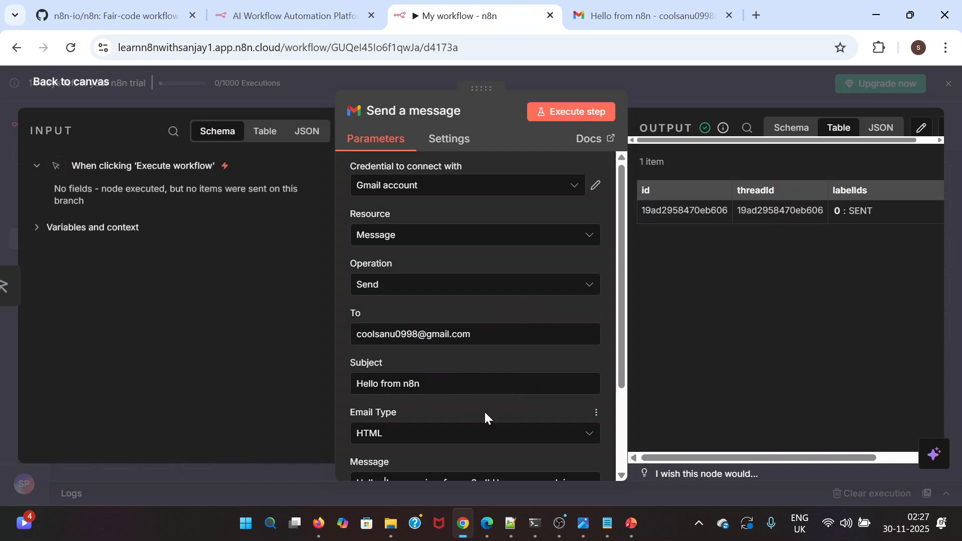
scroll(468, 423, "down", 2)
left_click(469, 443)
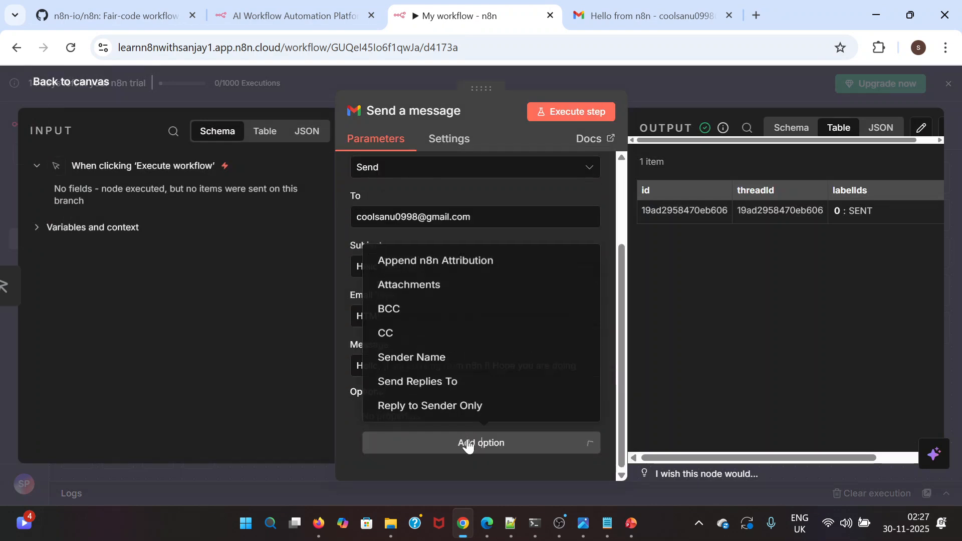
left_click(432, 250)
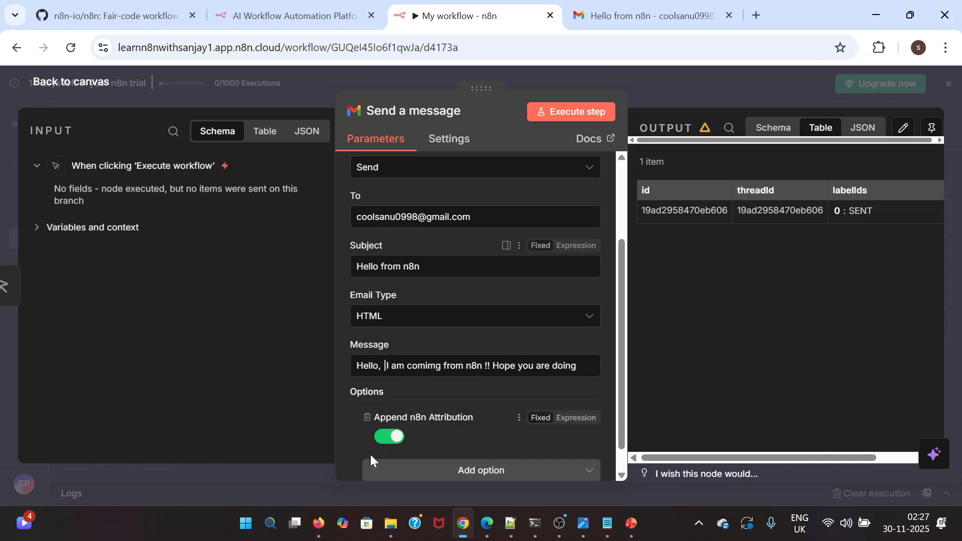
left_click(385, 436)
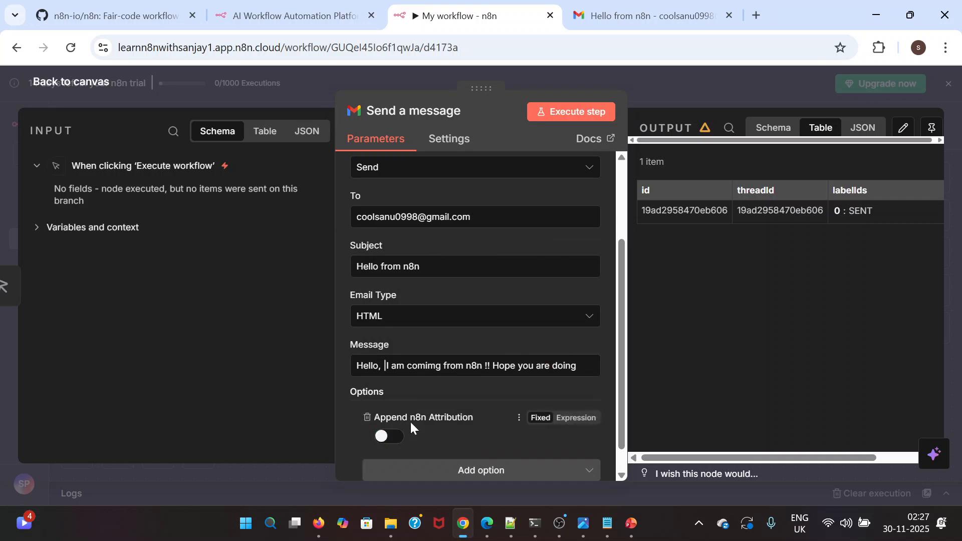
scroll(458, 418, "down", 1)
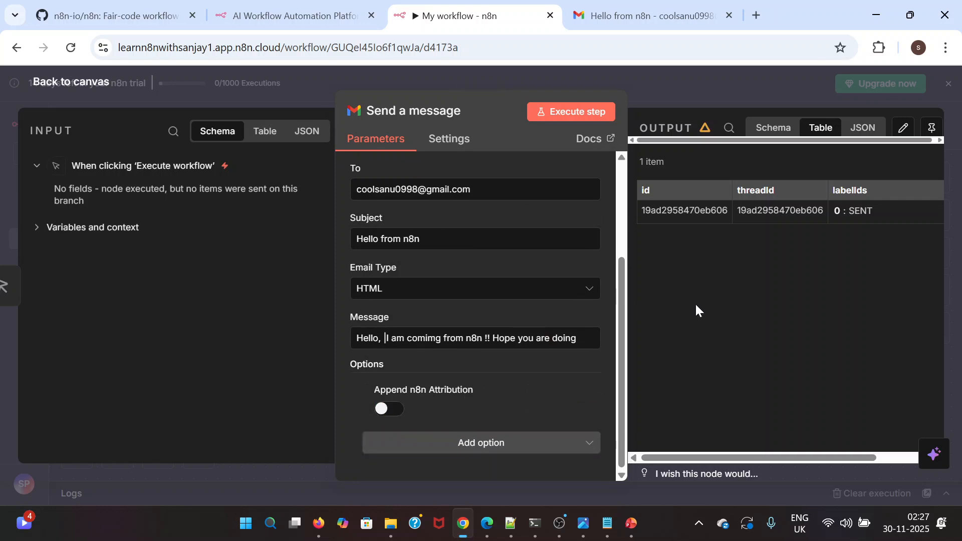
key("ctrl+s")
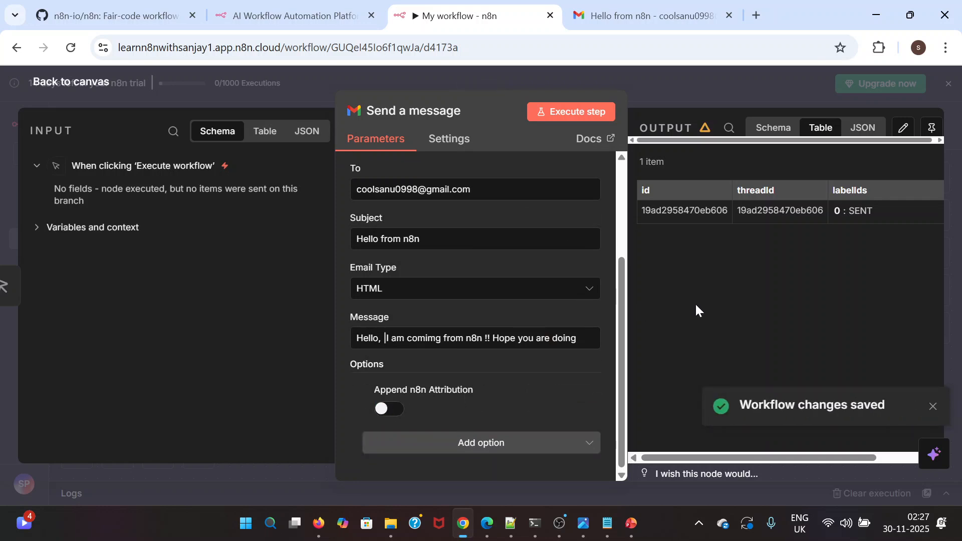
Execute the Send a message step and inspect the text of the newest "Hello from n8n" email in the recipient's inbox
left_click(582, 113)
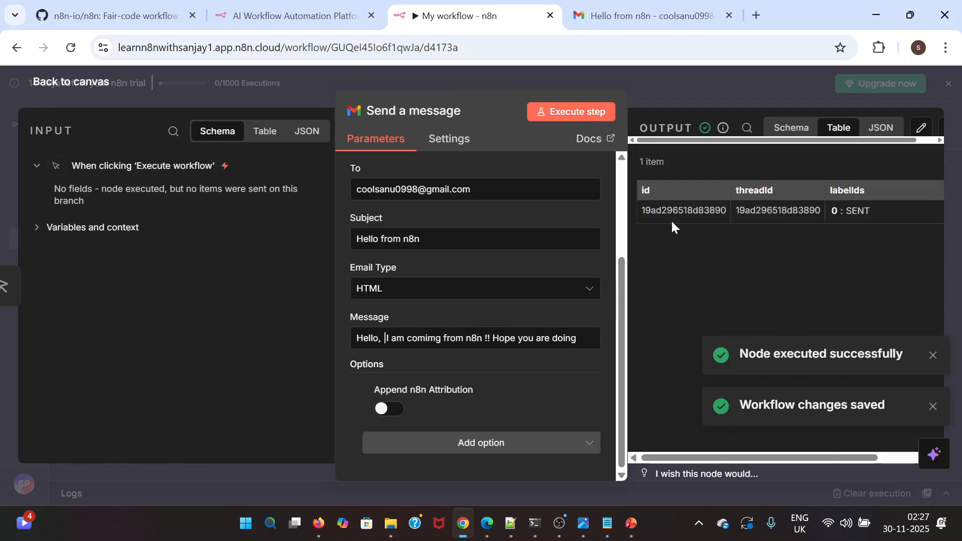
left_click(643, 19)
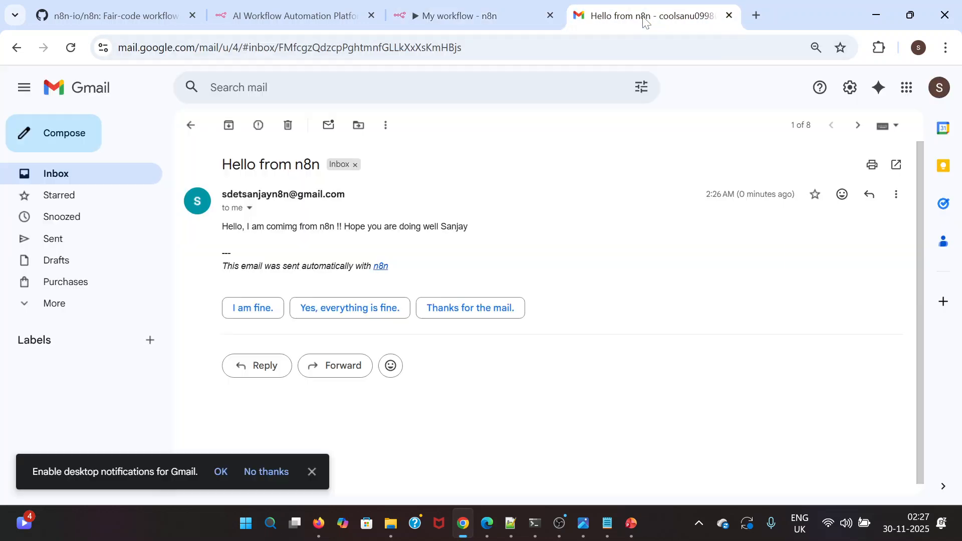
left_click(74, 173)
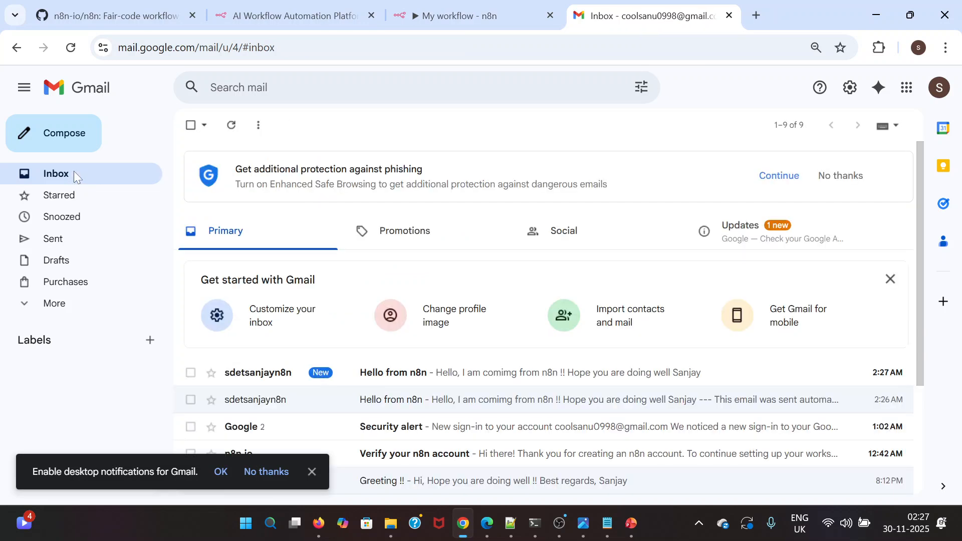
left_click(452, 381)
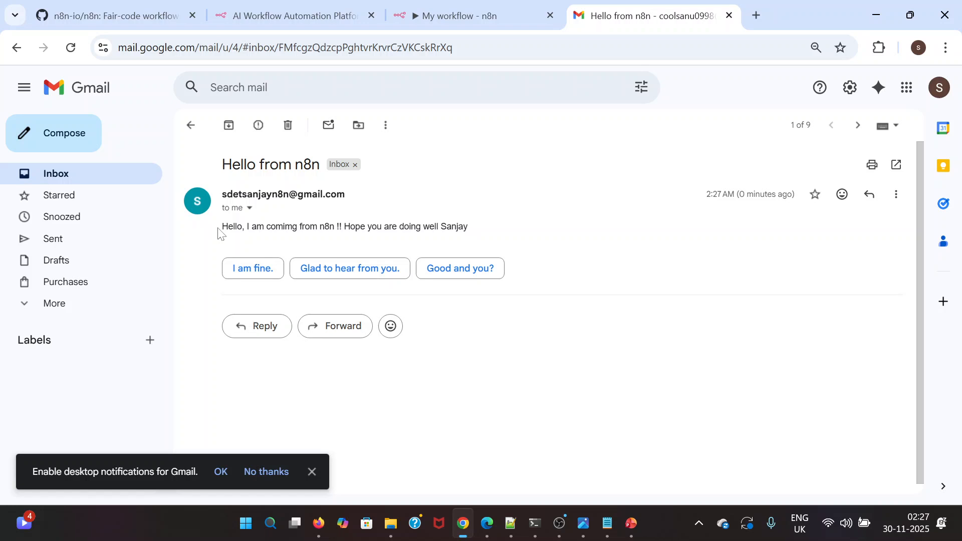
left_click_drag(222, 233, 481, 251)
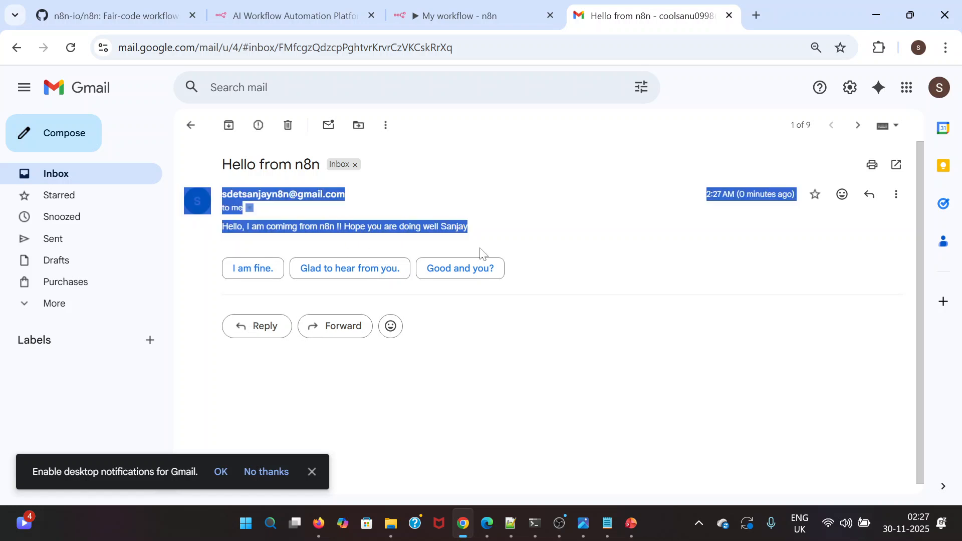
left_click(481, 250)
left_click_drag(469, 231, 221, 222)
left_click(524, 252)
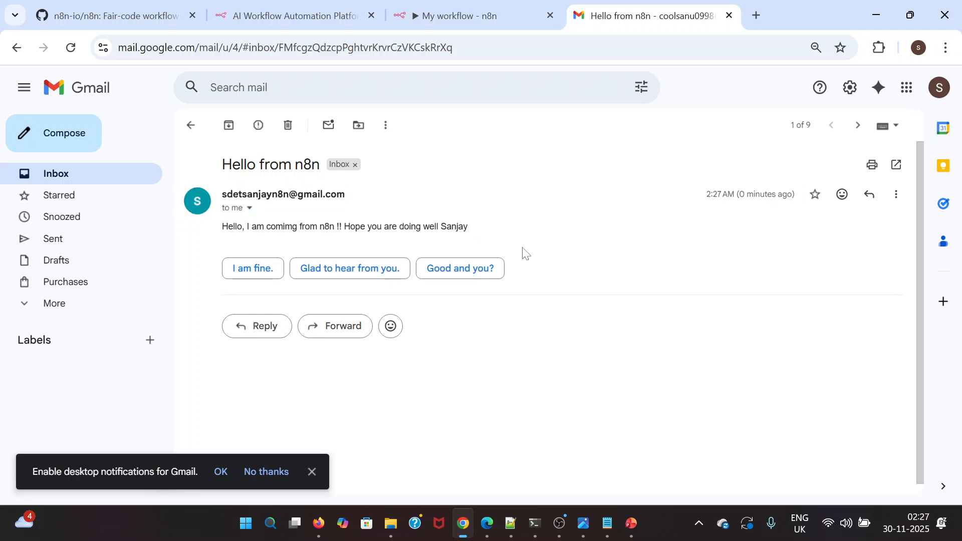
Go back to the workflow's Send a message node and clear the entire message body
left_click(465, 14)
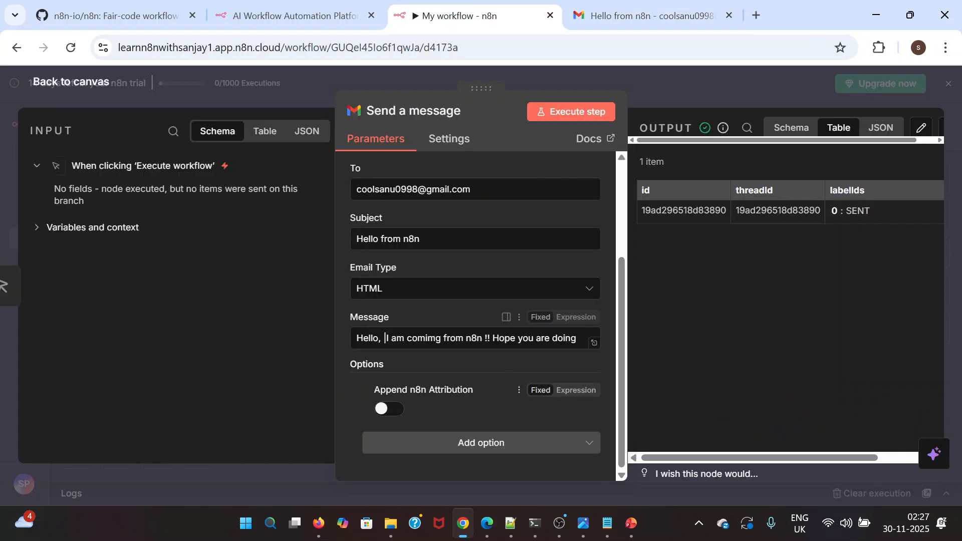
left_click(481, 338)
key("ctrl+a")
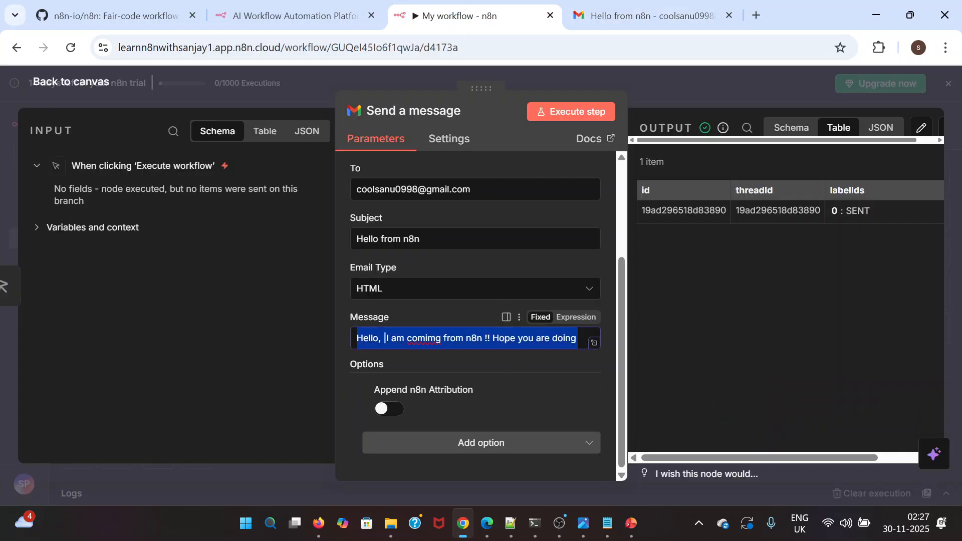
key("BackSpace")
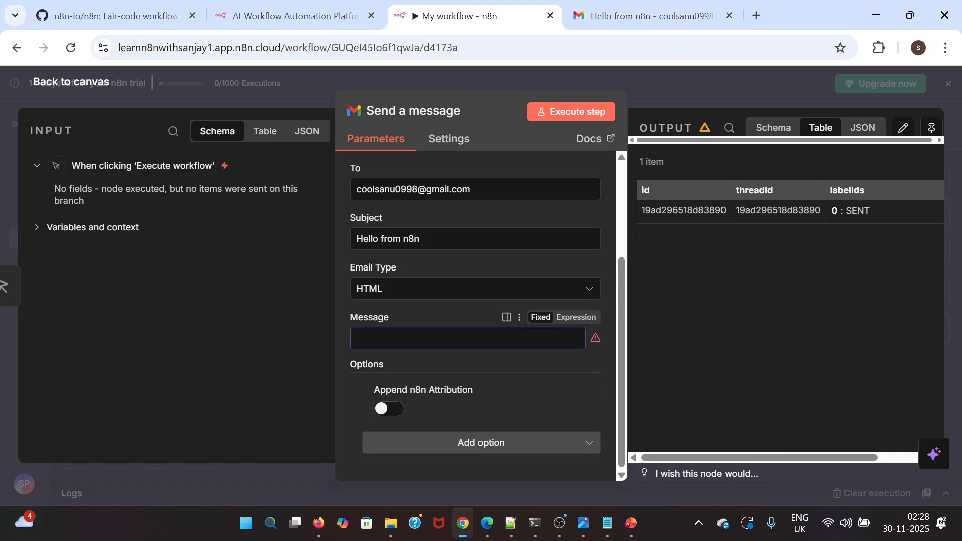
key("alt+Tab")
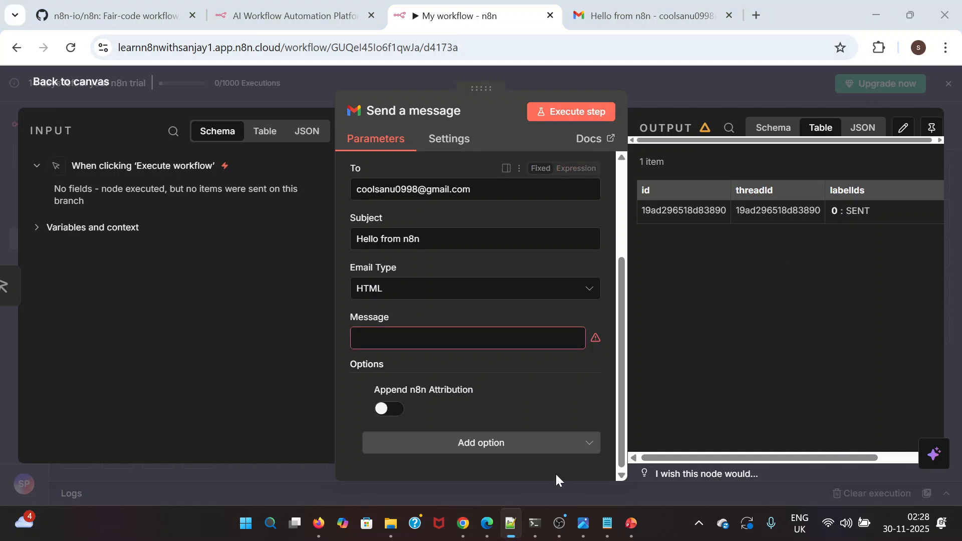
left_click(604, 525)
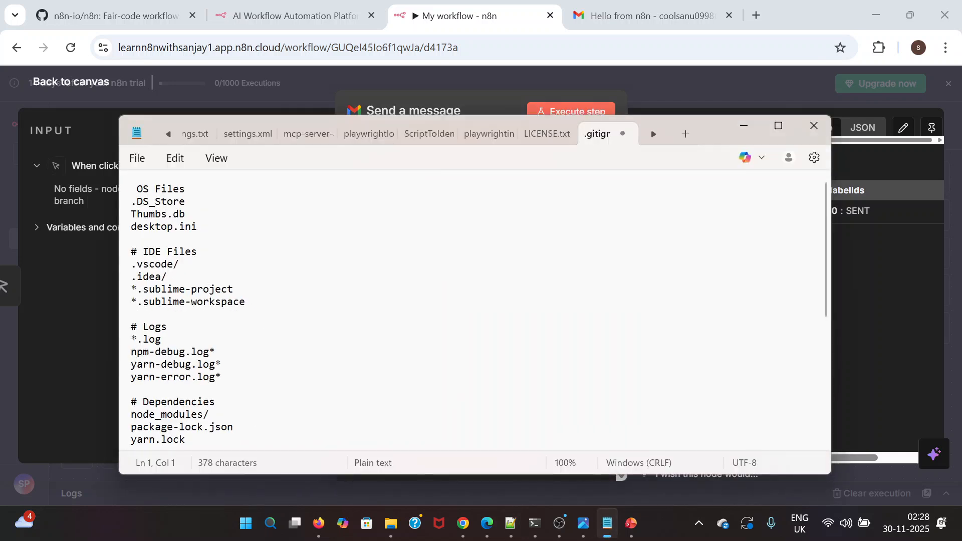
left_click(745, 126)
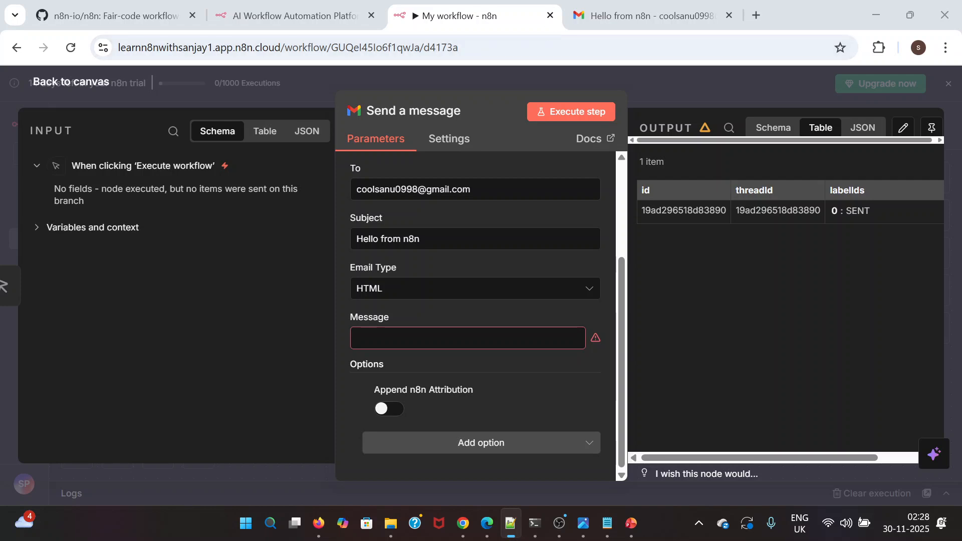
Switch to ChatGPT by opening chat.openai.com in a new browser tab
left_click(513, 330)
left_click(763, 16)
type("chat.openai.com")
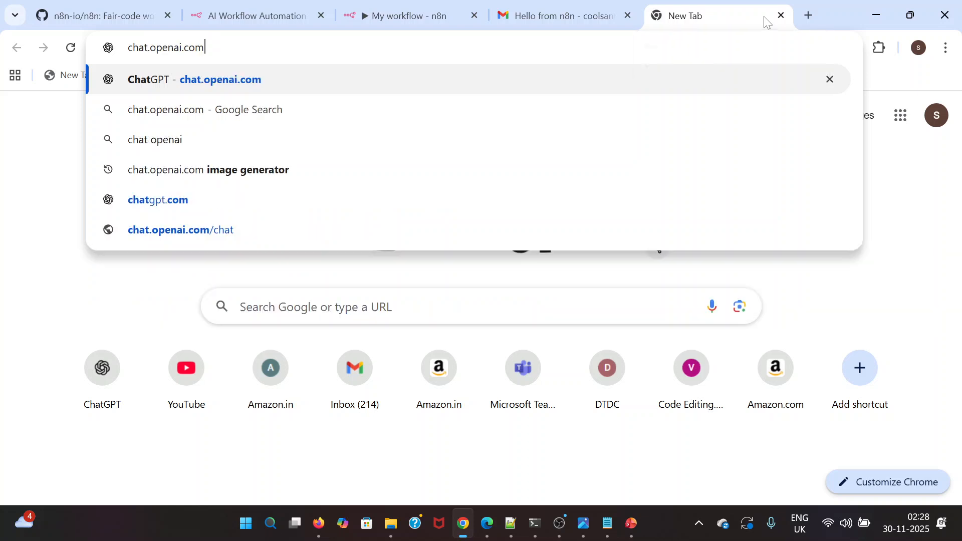
key("Return")
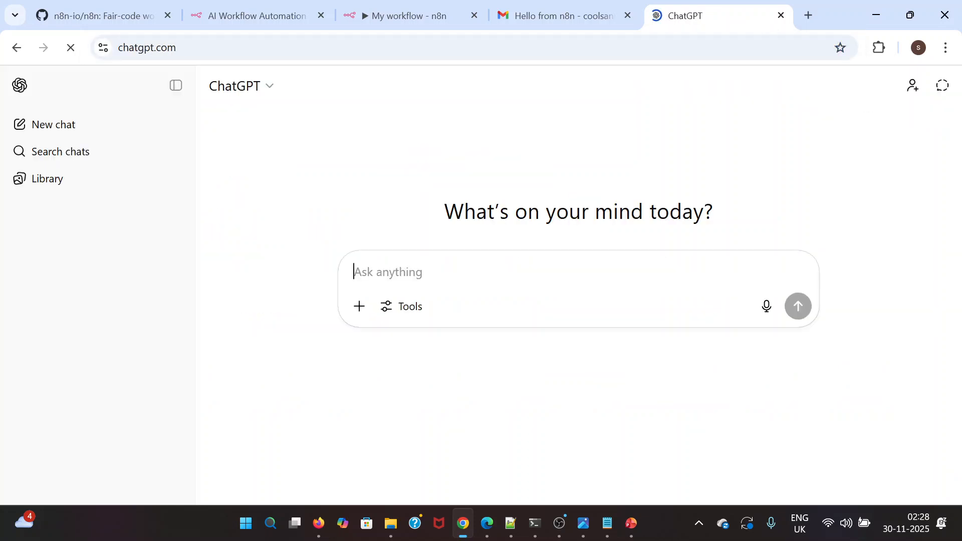
Draft a ChatGPT prompt reading "Hi , can you format it", followed by the copied HTML greeting in quotation marks, without sending it
type("Hi , can you o")
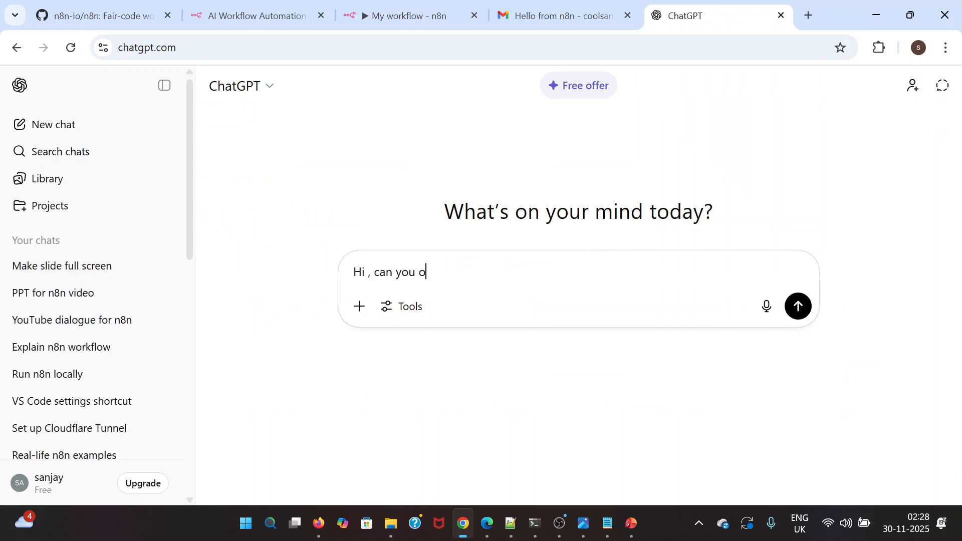
type("ormat it")
type("\"\"")
type("<div style=\"font-family: Arial, sans-serif; font-size:14px; color:#000;\">   Hi Sanjay,<br><br>   Hope you are doing well !! </div>")
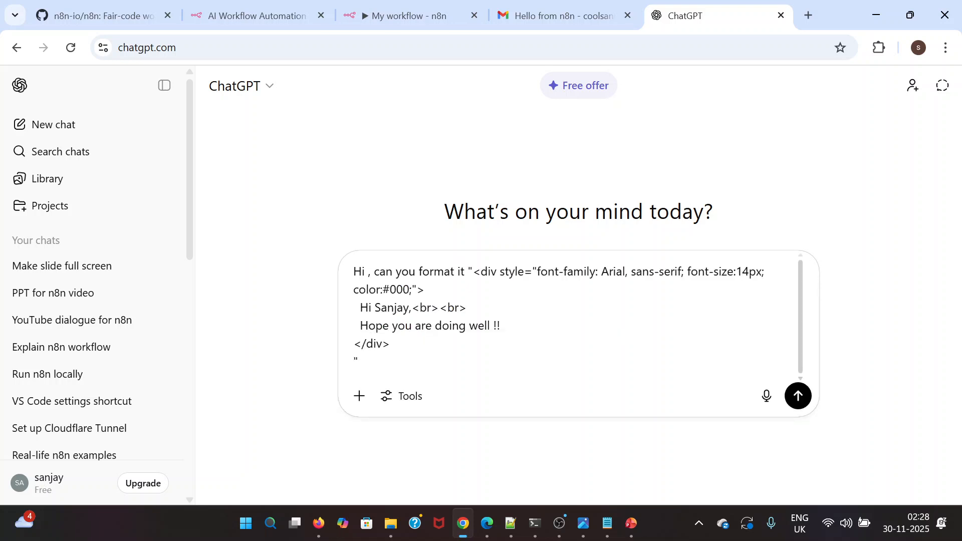
left_click_drag(472, 271, 391, 343)
key("ctrl+c")
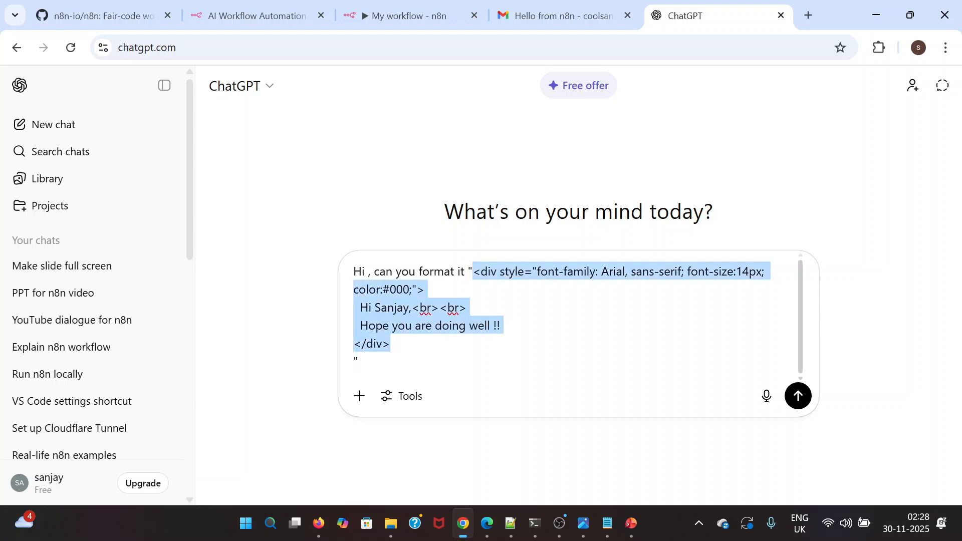
left_click(305, 180)
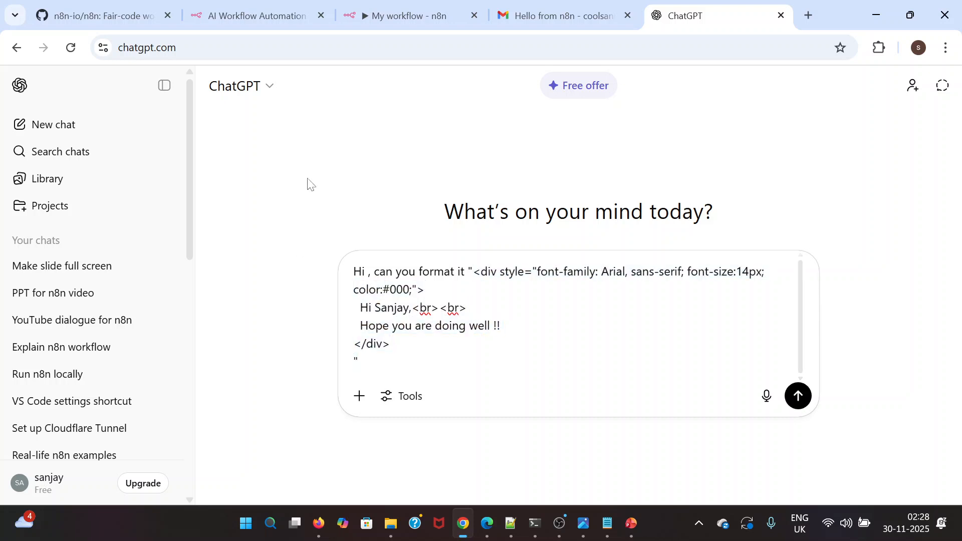
Back in n8n, paste the 14px Arial HTML greeting with "Hope you are doing well !!" as the message body and save the workflow
left_click(428, 14)
key("ctrl+v")
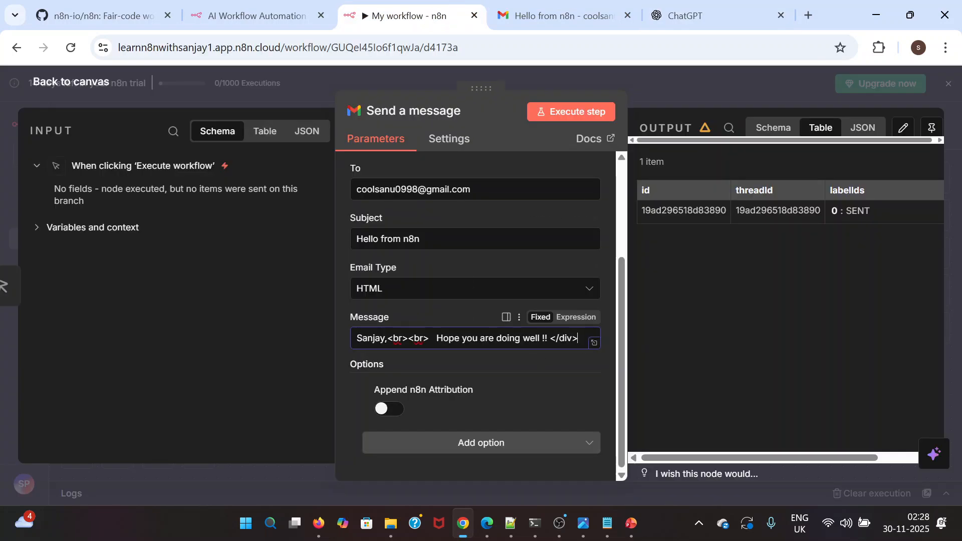
scroll(494, 336, "left", 10)
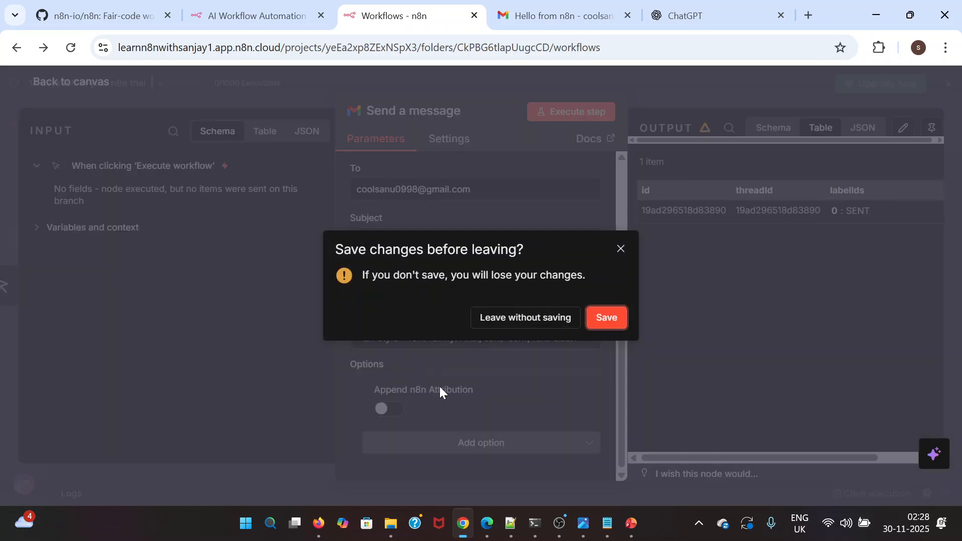
left_click(610, 320)
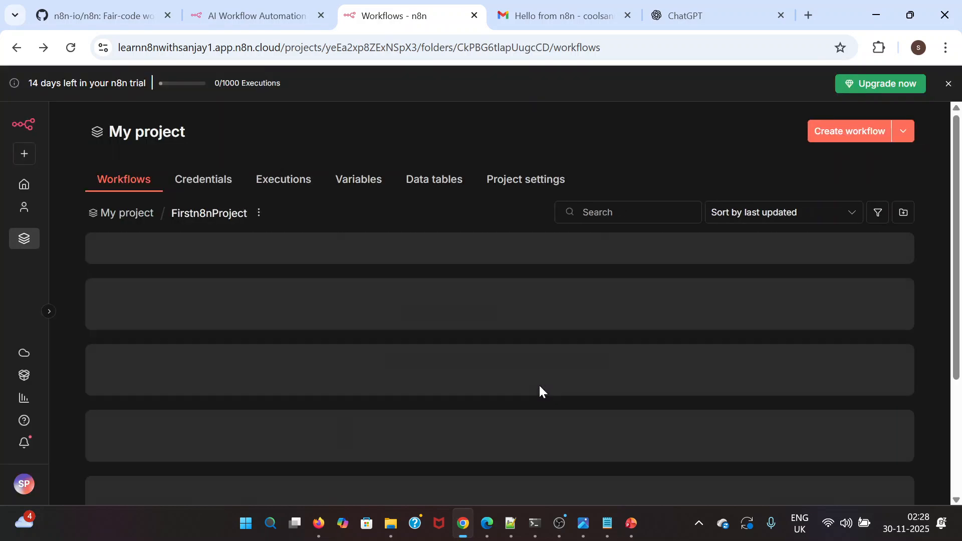
Reopen the Send a message node of My workflow in Firstn8nProject, execute the step and close the ChatGPT tab
left_click(163, 252)
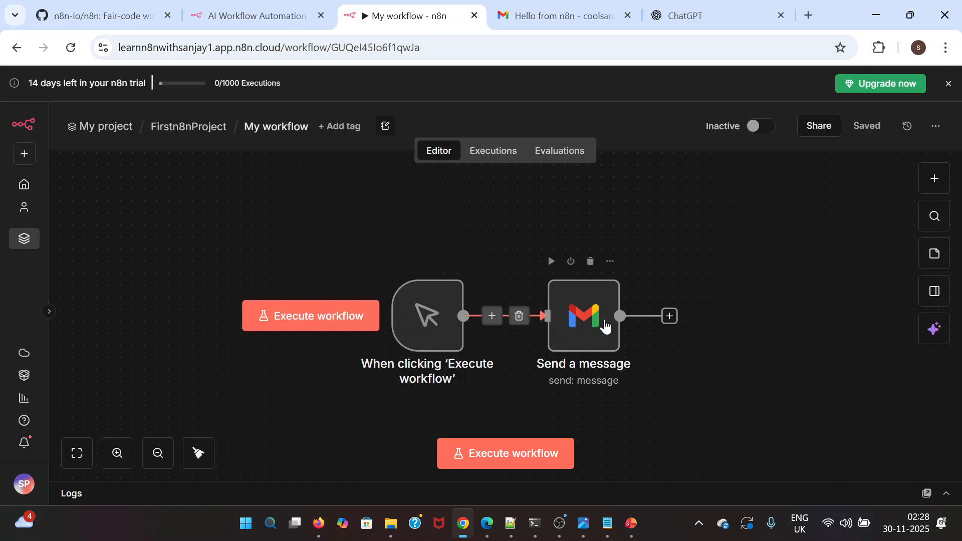
double_click(591, 323)
scroll(468, 360, "down", 5)
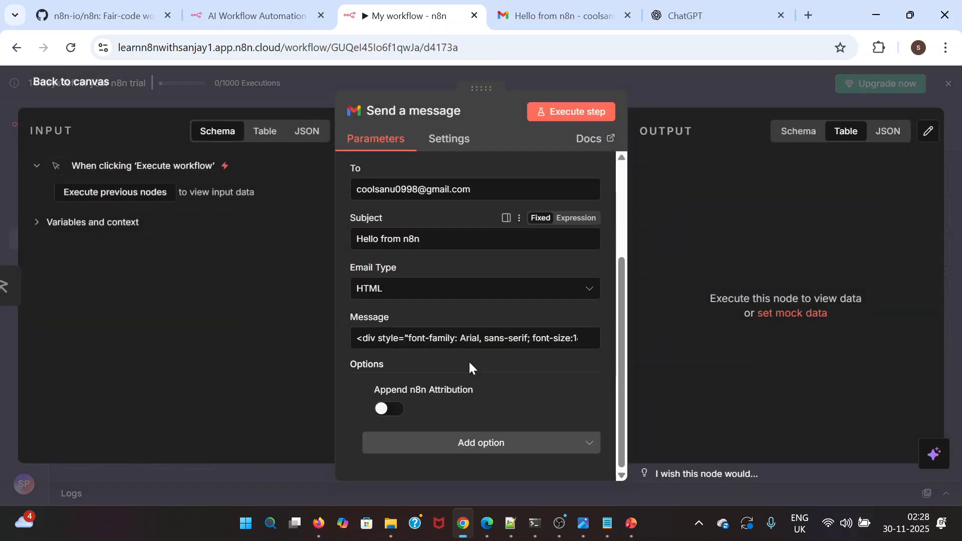
left_click(554, 117)
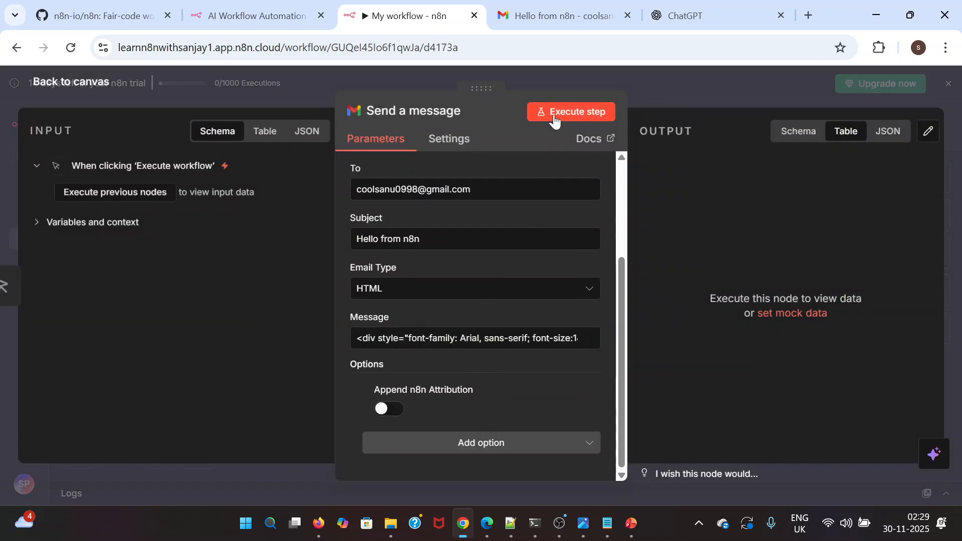
left_click(780, 15)
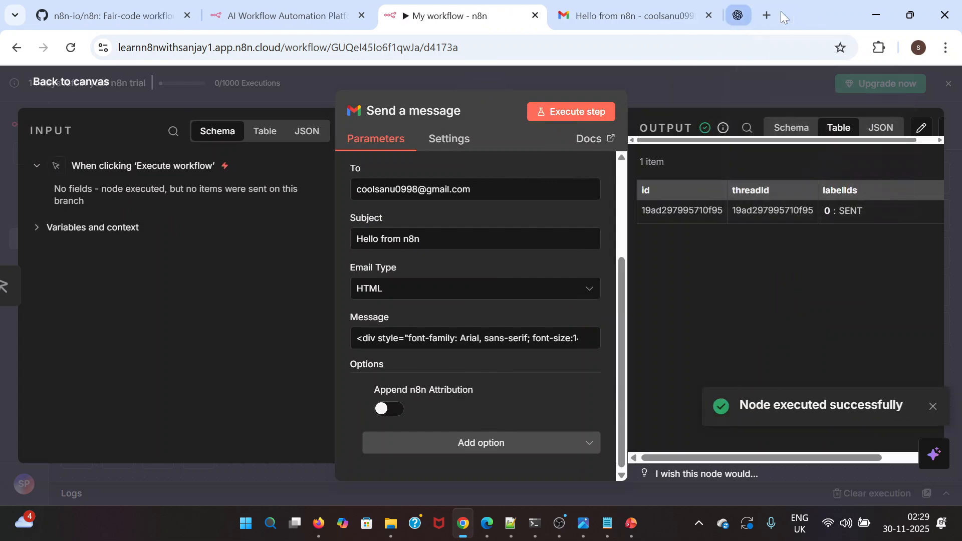
Switch to Gmail, open the newest "Hello from n8n" email in the inbox and examine how its message is formatted
left_click(647, 14)
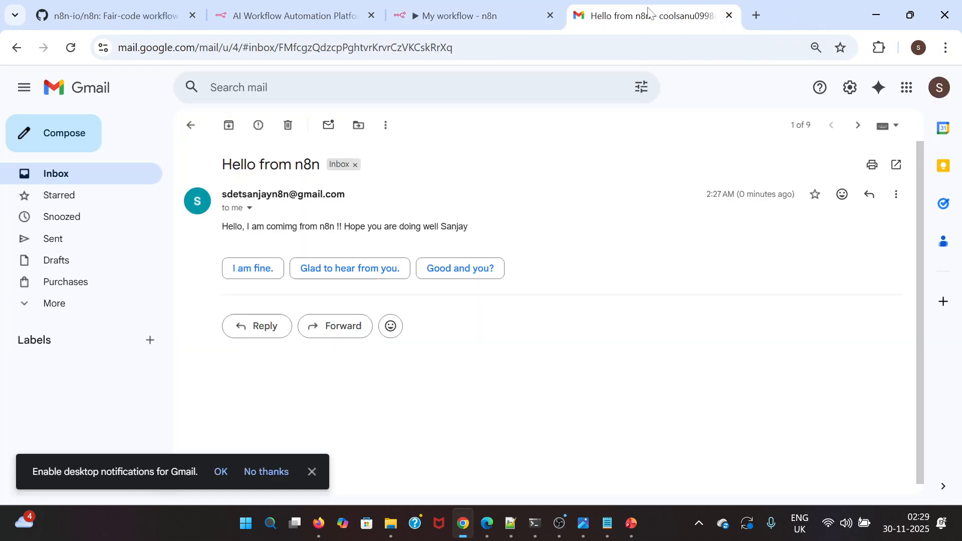
left_click(76, 175)
left_click(390, 371)
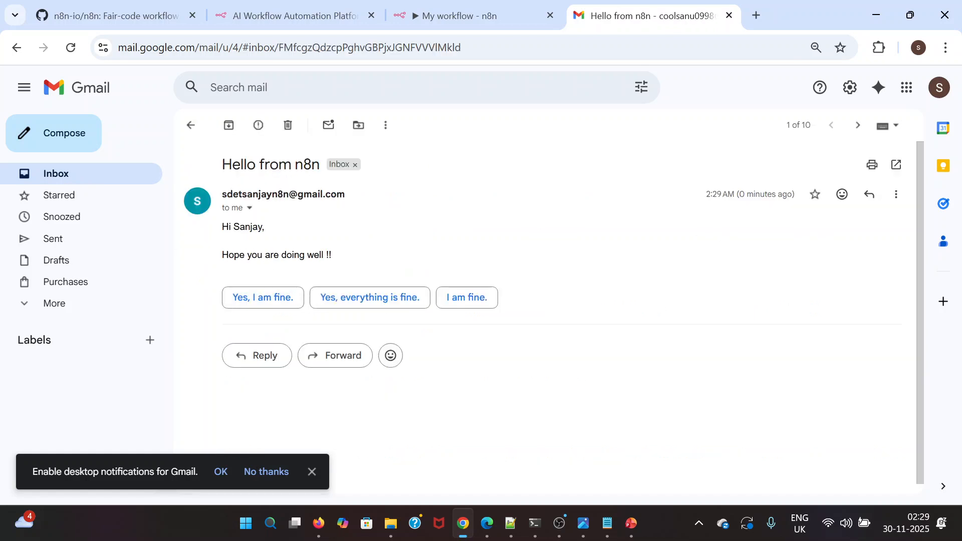
scroll(361, 262, "down", 1)
scroll(361, 263, "up", 1)
scroll(360, 262, "down", 1)
scroll(361, 262, "up", 1)
Return to the n8n Send a message node, expand Variables and context in its input, and examine the variables and node parameters
left_click(454, 20)
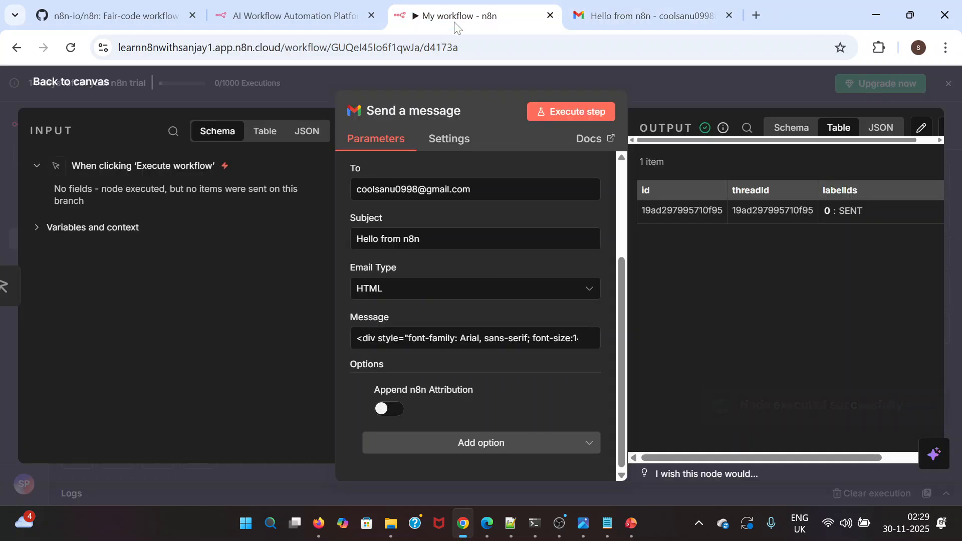
left_click(39, 230)
scroll(292, 316, "down", 3)
scroll(292, 316, "up", 3)
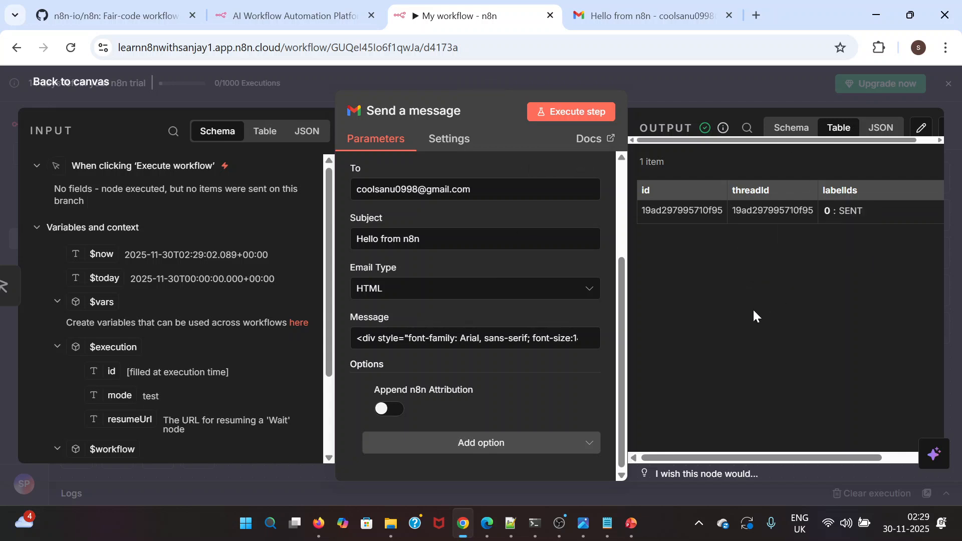
scroll(478, 283, "up", 3)
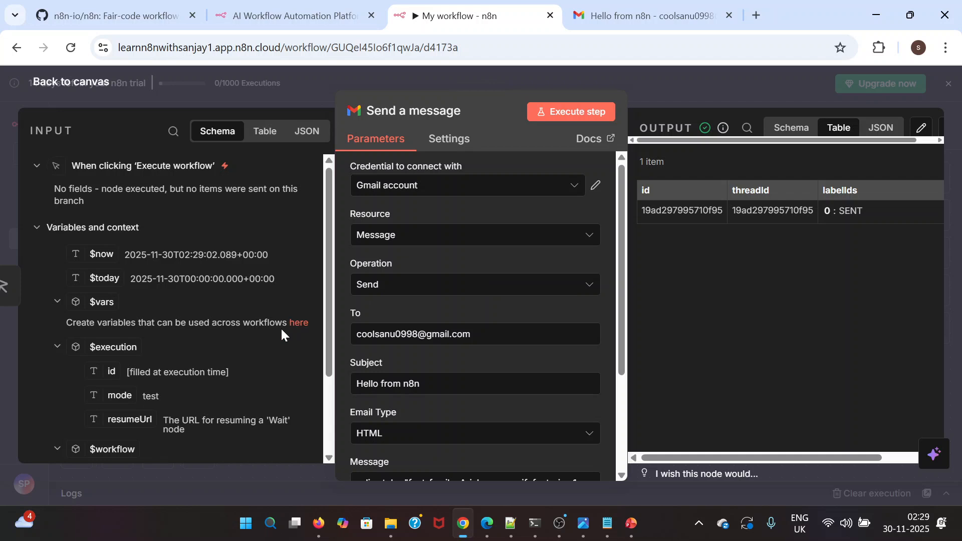
scroll(281, 349, "down", 2)
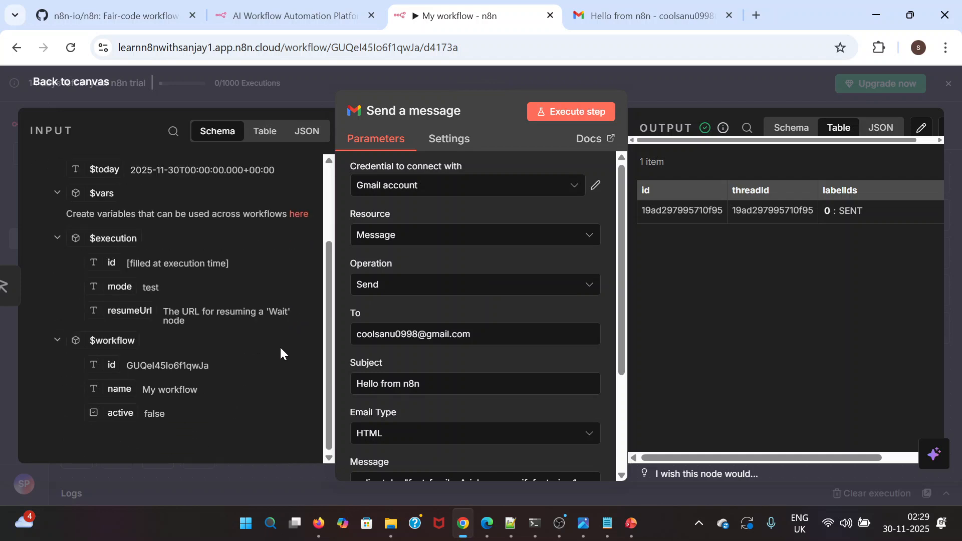
scroll(281, 349, "up", 2)
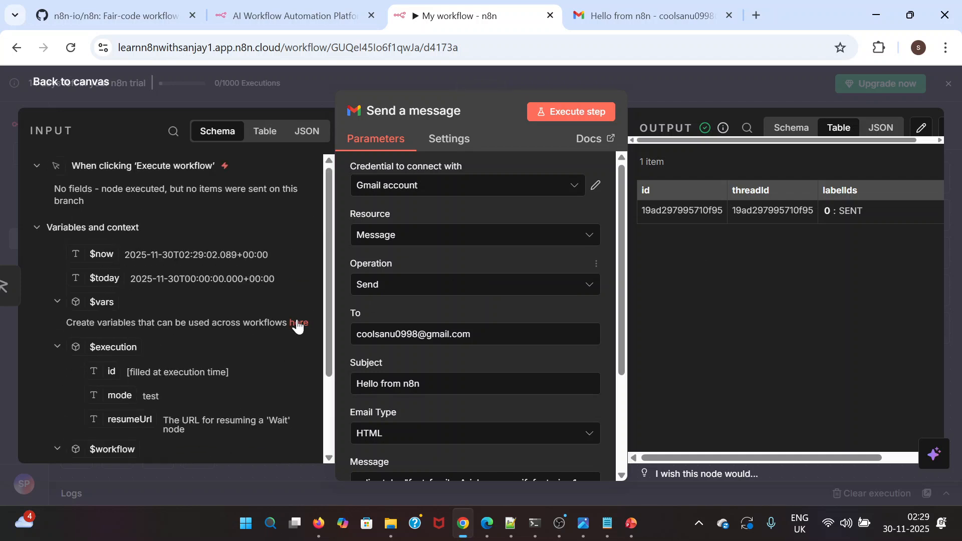